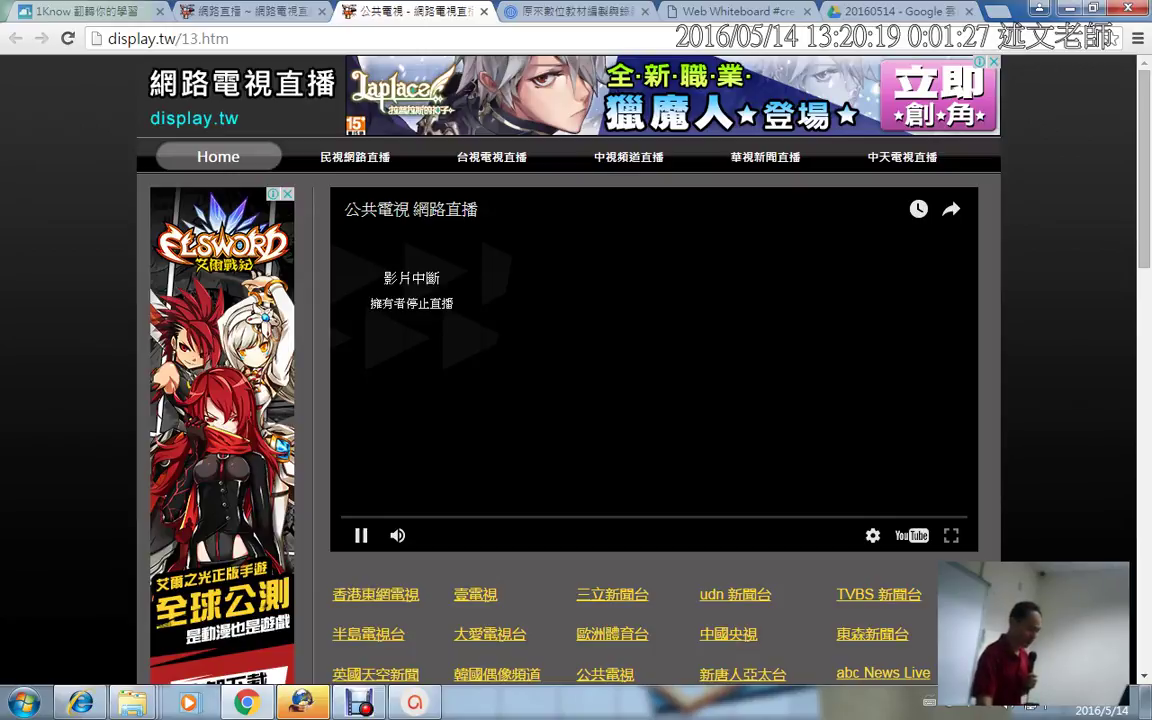
# - Open the 大愛電視台 live stream from the channel links and close the 公共電視 page
pyautogui.scroll(-2, 576, 400)
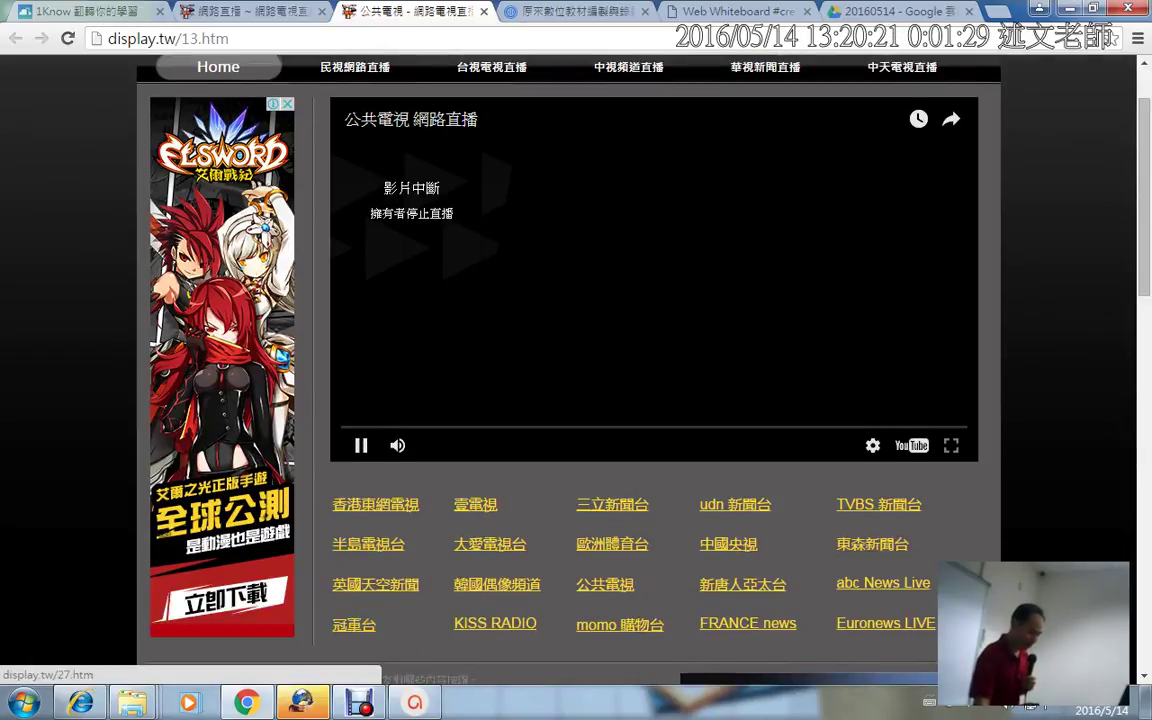
pyautogui.click(490, 545)
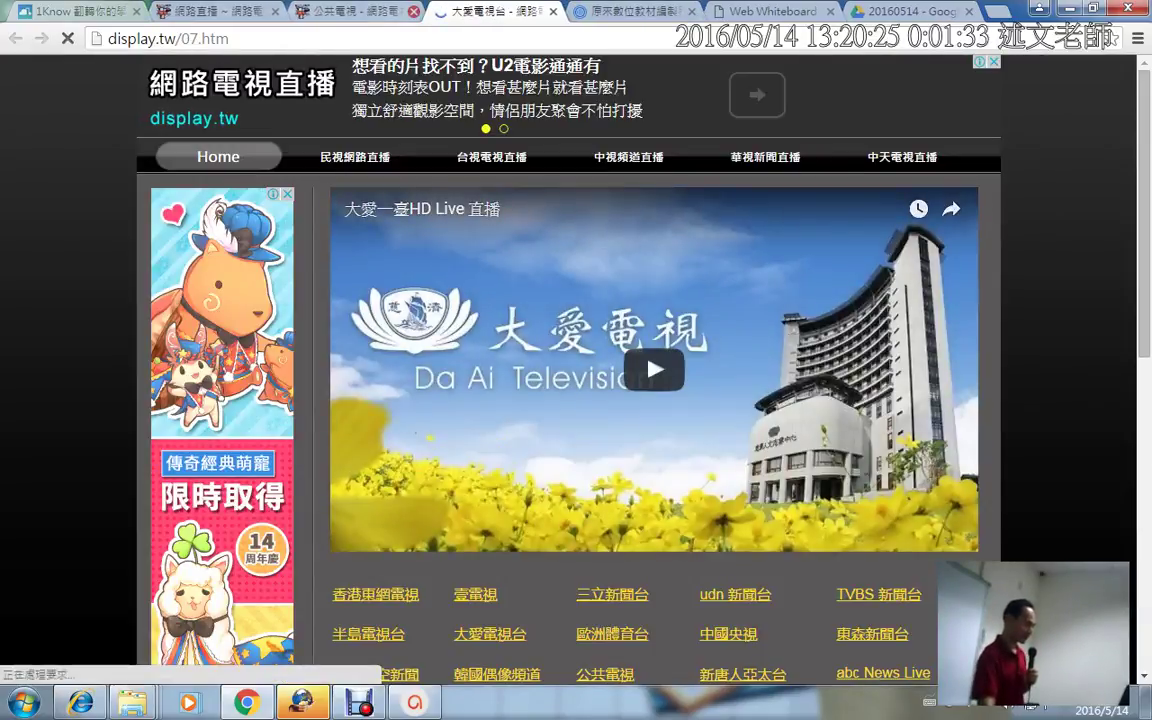
pyautogui.click(413, 11)
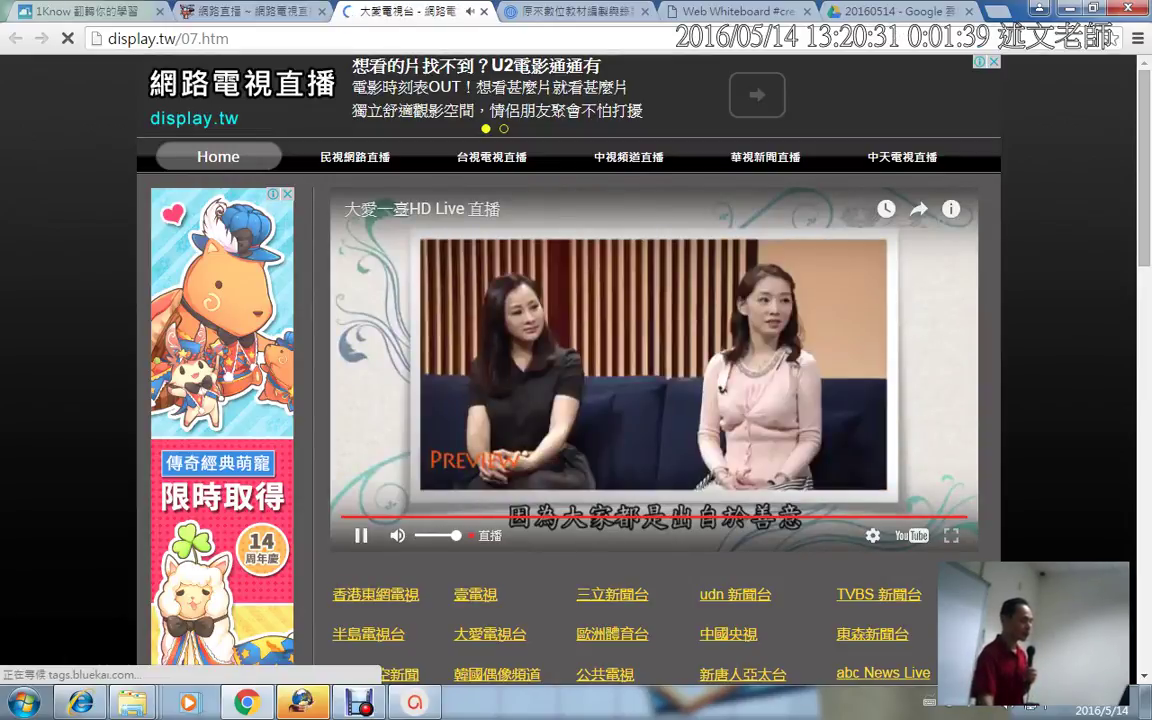
pyautogui.moveTo(398, 536)
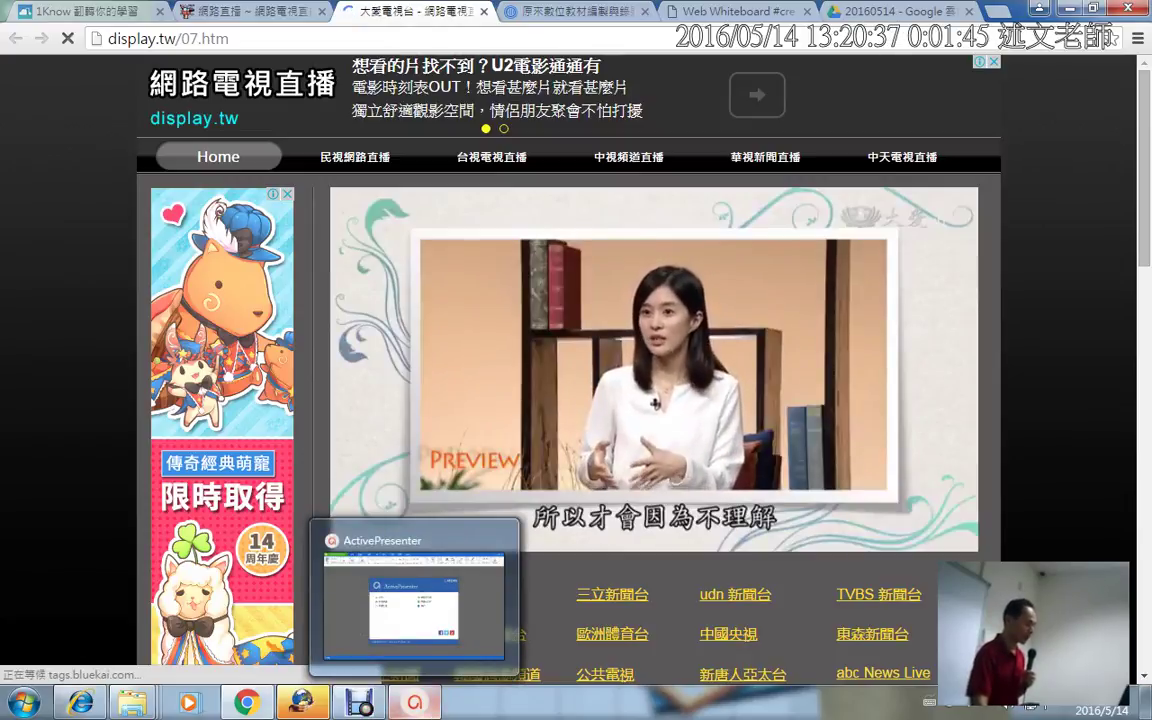
# - Switch to ActivePresenter and open the new project settings for a blank project (空白工程)
pyautogui.click(414, 703)
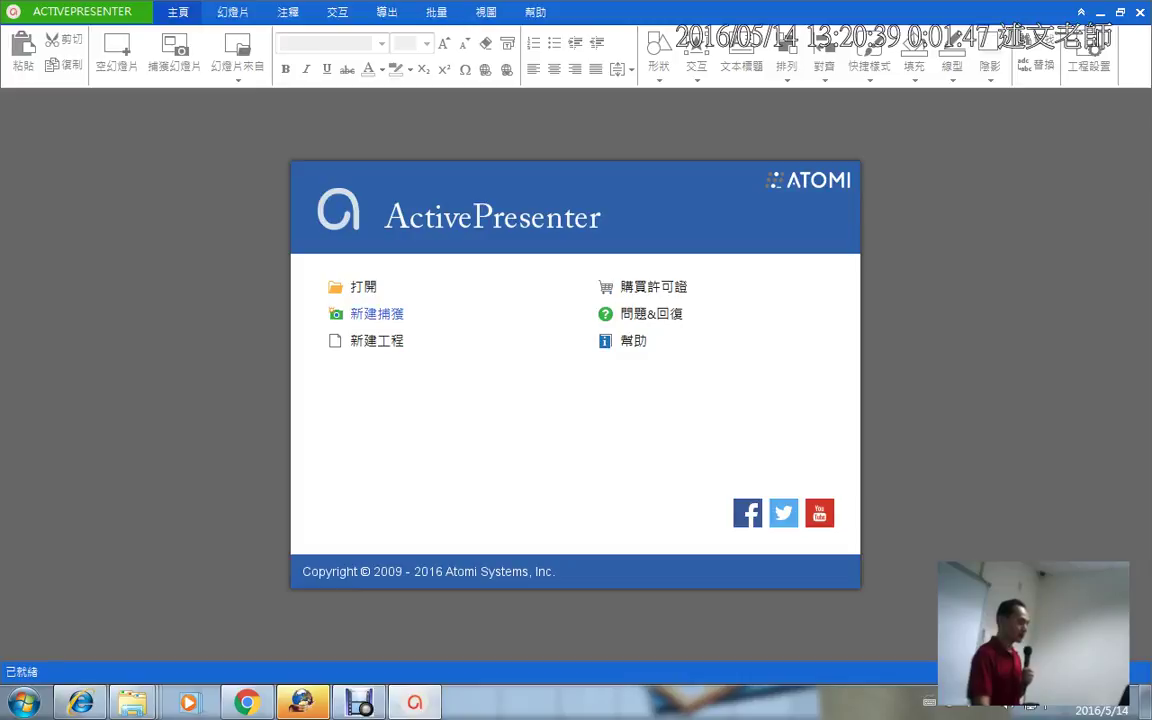
pyautogui.click(376, 340)
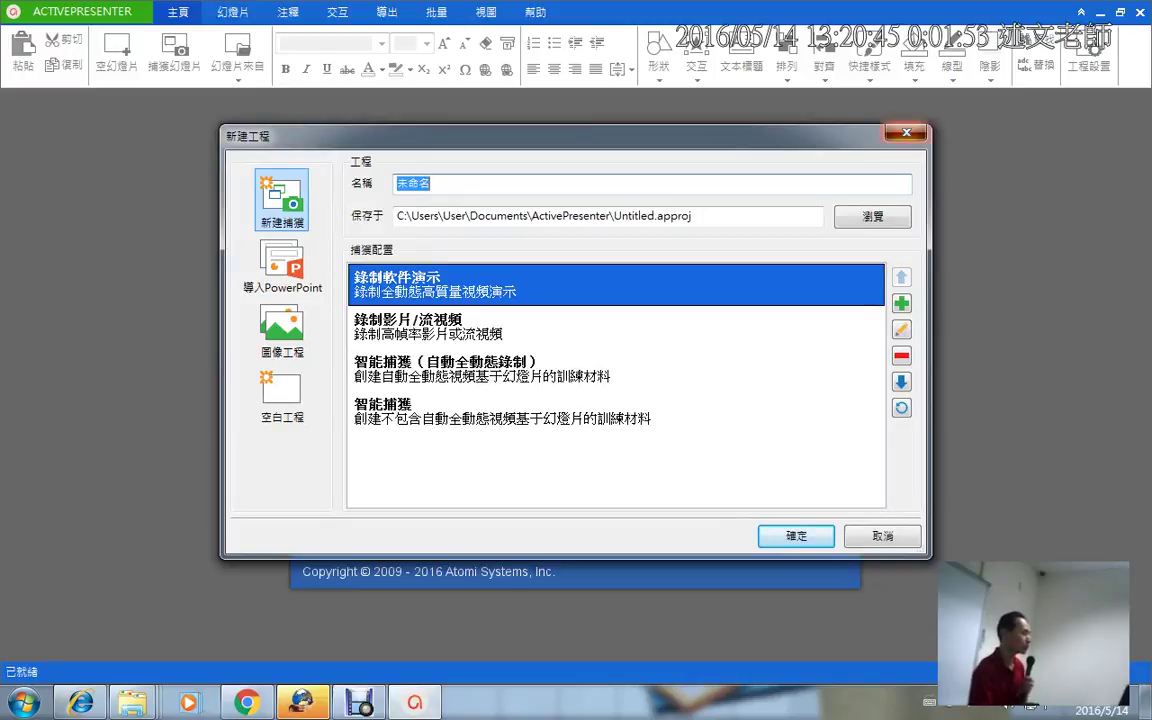
pyautogui.click(906, 132)
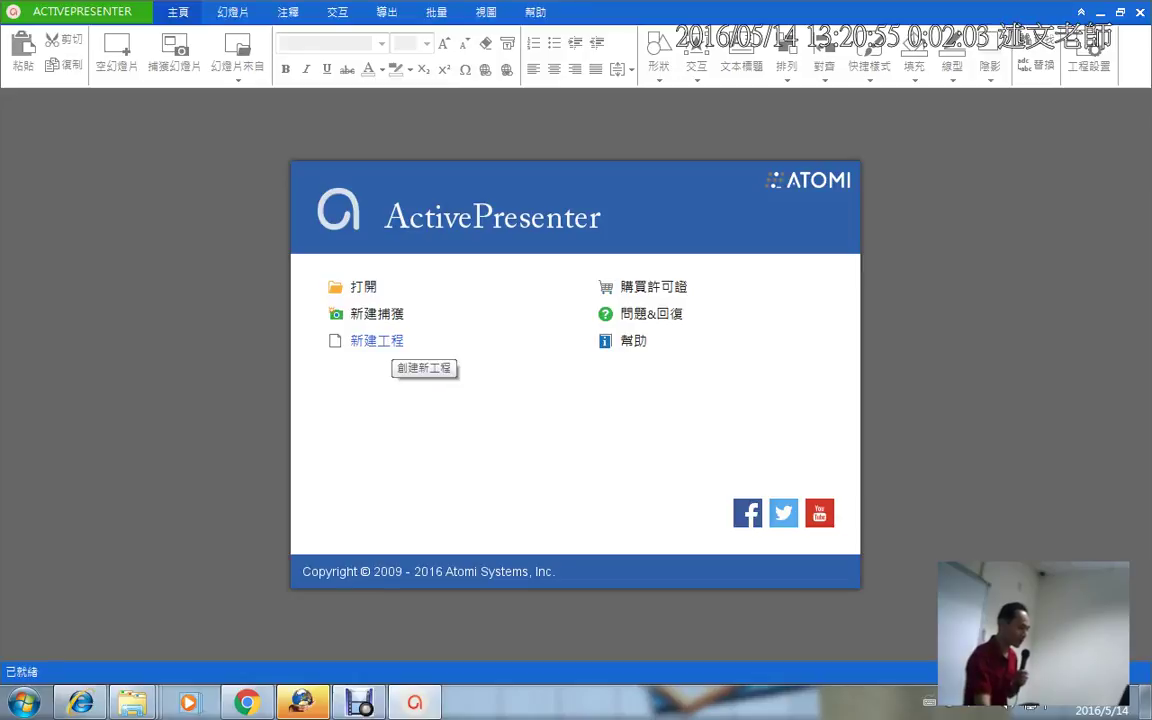
pyautogui.click(385, 341)
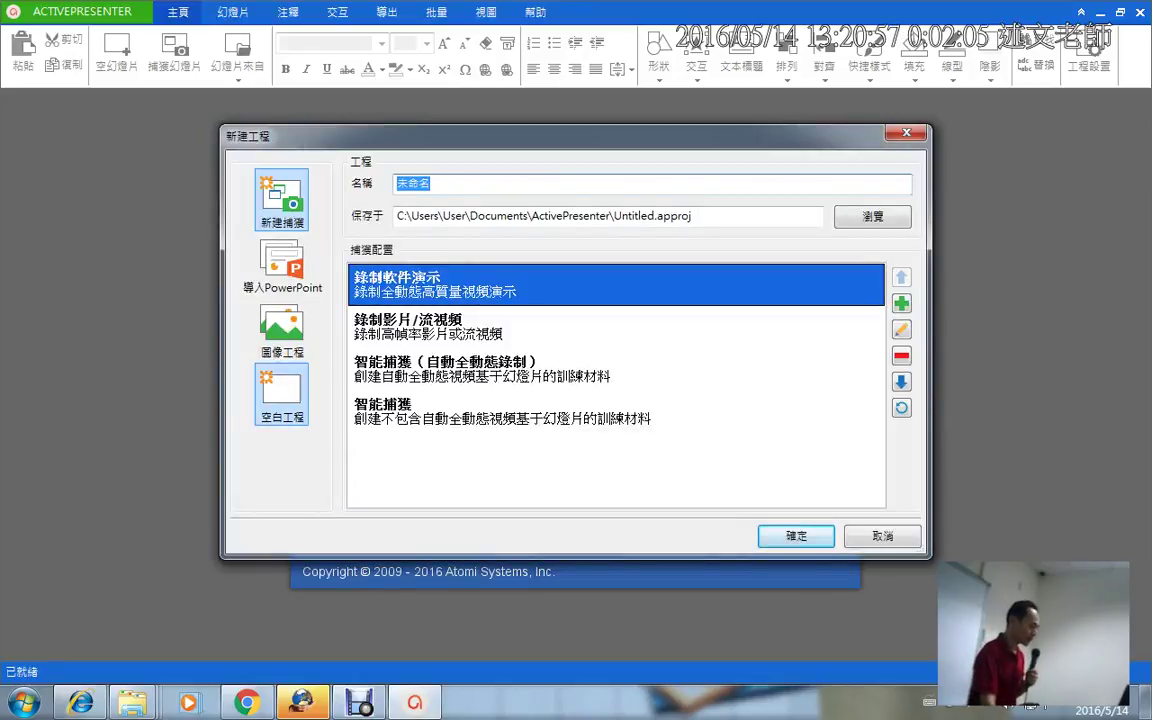
pyautogui.click(282, 395)
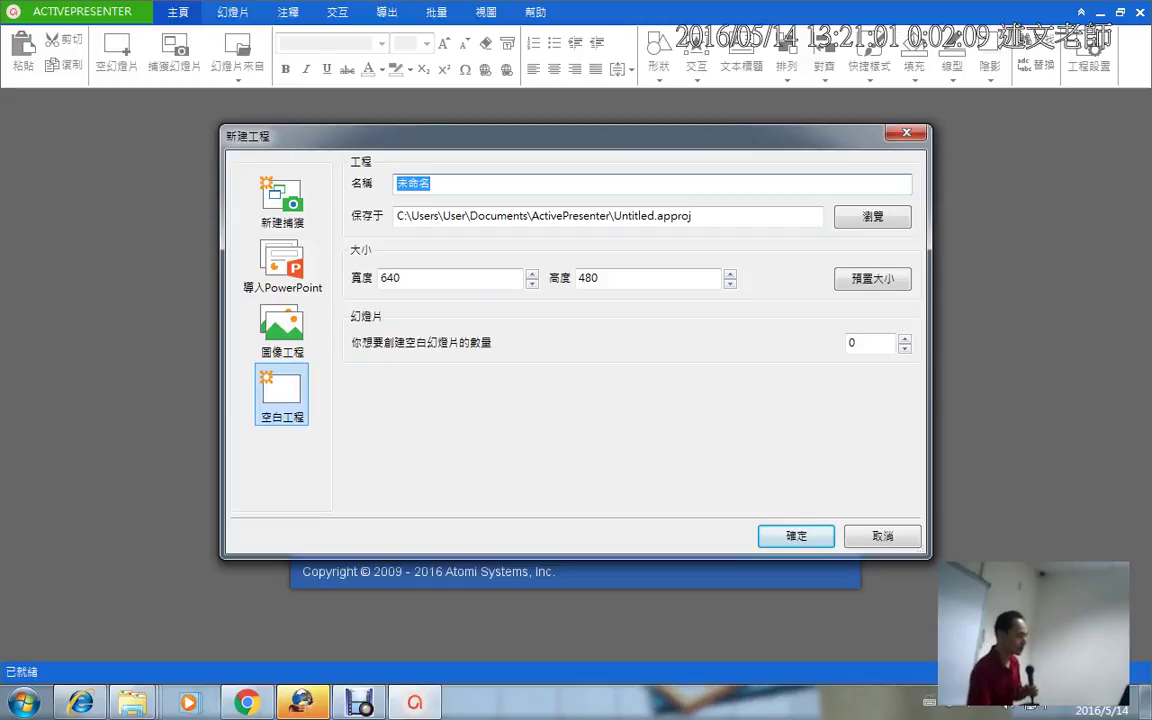
# - Frame the project's width and height settings in red, circle the 預置大小 option in orange, and clear the annotations
pyautogui.moveTo(342, 237)
pyautogui.mouseDown()
pyautogui.moveTo(424, 285)
pyautogui.moveTo(795, 300)
pyautogui.mouseUp()
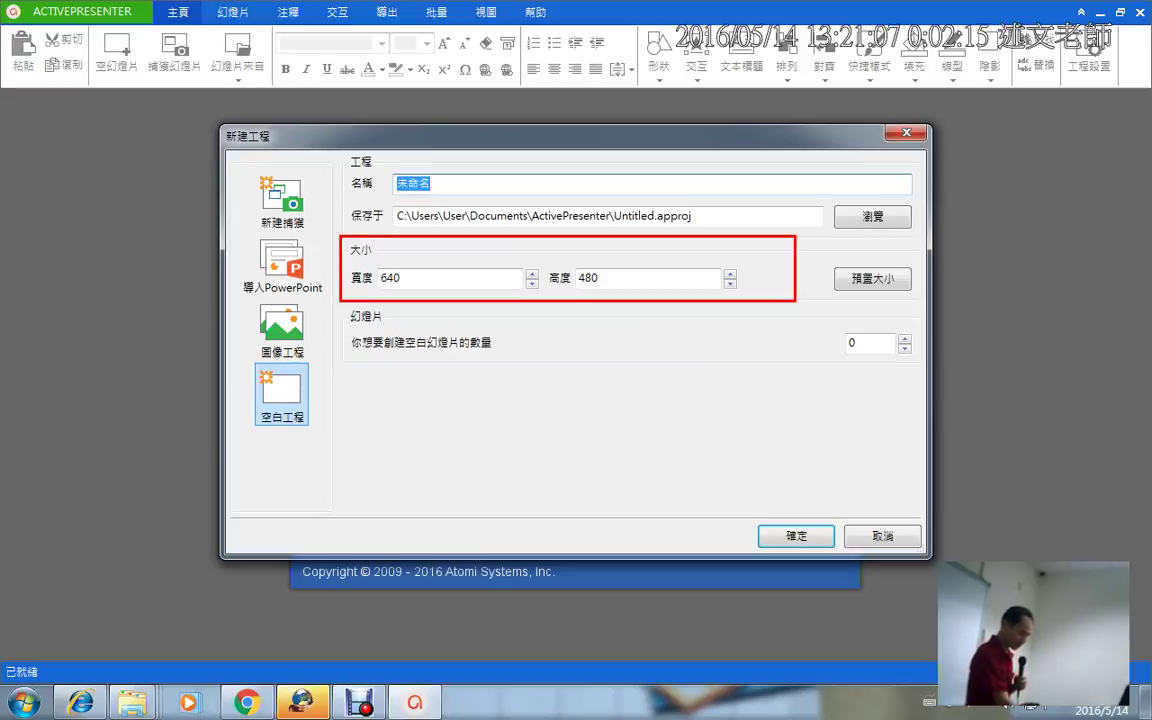
pyautogui.press('e')
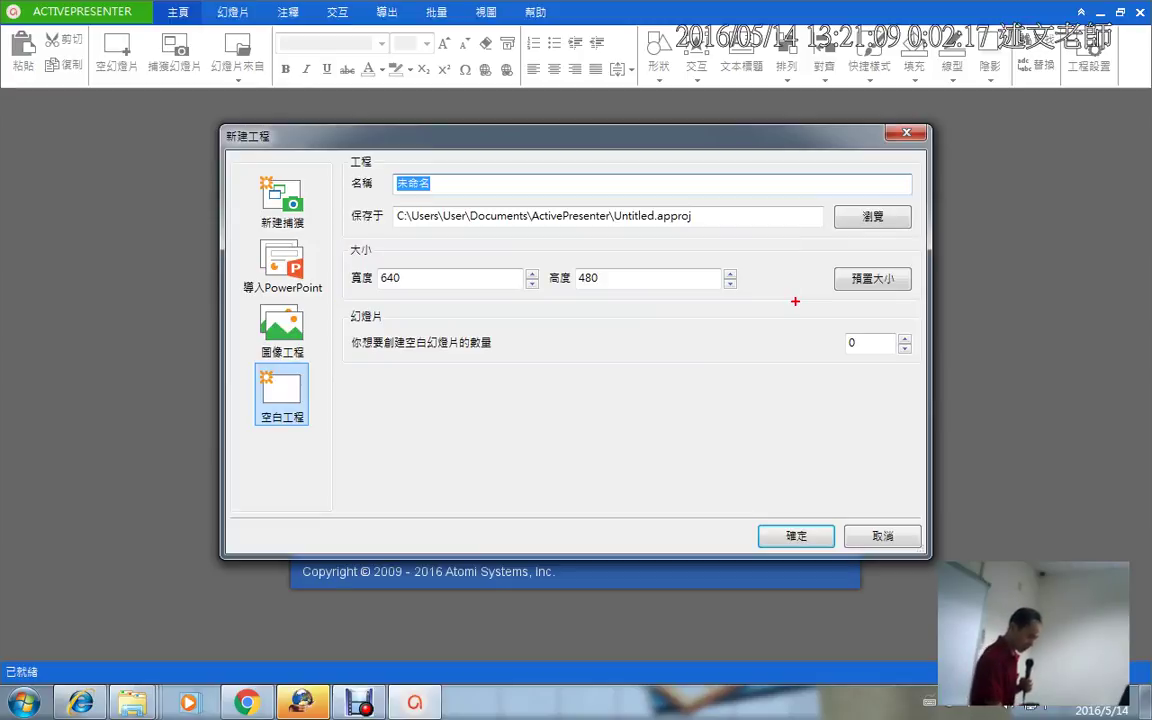
pyautogui.press('o')
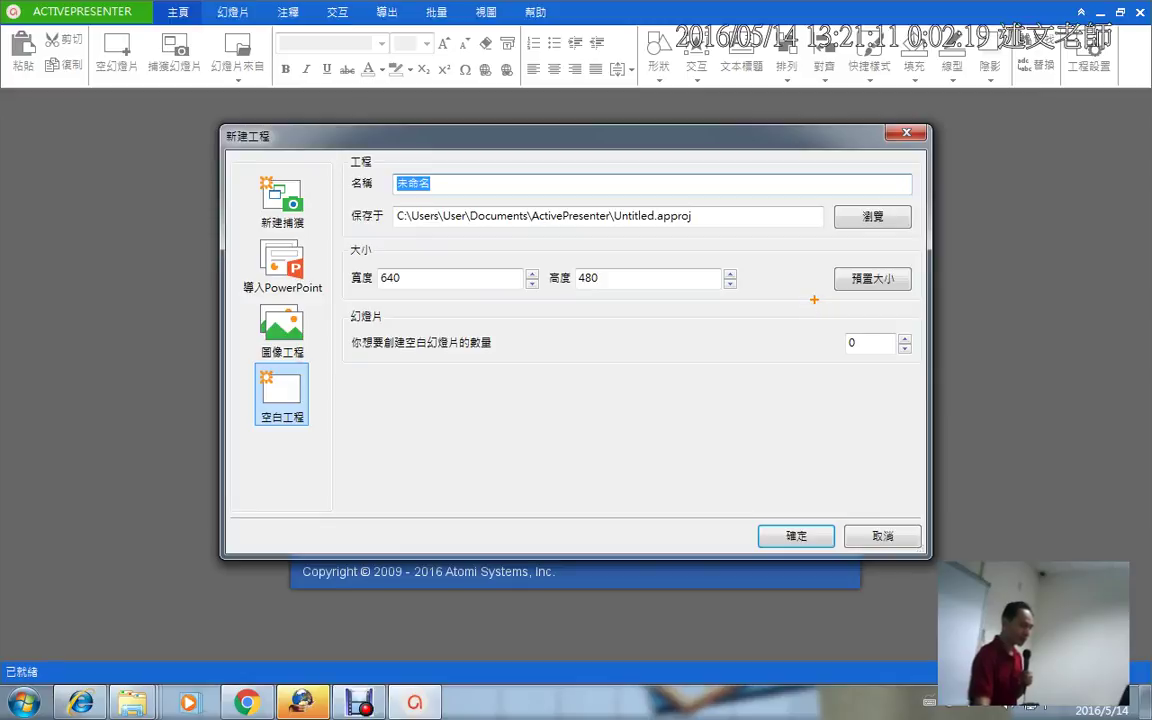
pyautogui.moveTo(815, 298)
pyautogui.mouseDown()
pyautogui.moveTo(944, 292)
pyautogui.moveTo(935, 240)
pyautogui.moveTo(869, 230)
pyautogui.moveTo(797, 292)
pyautogui.mouseUp()
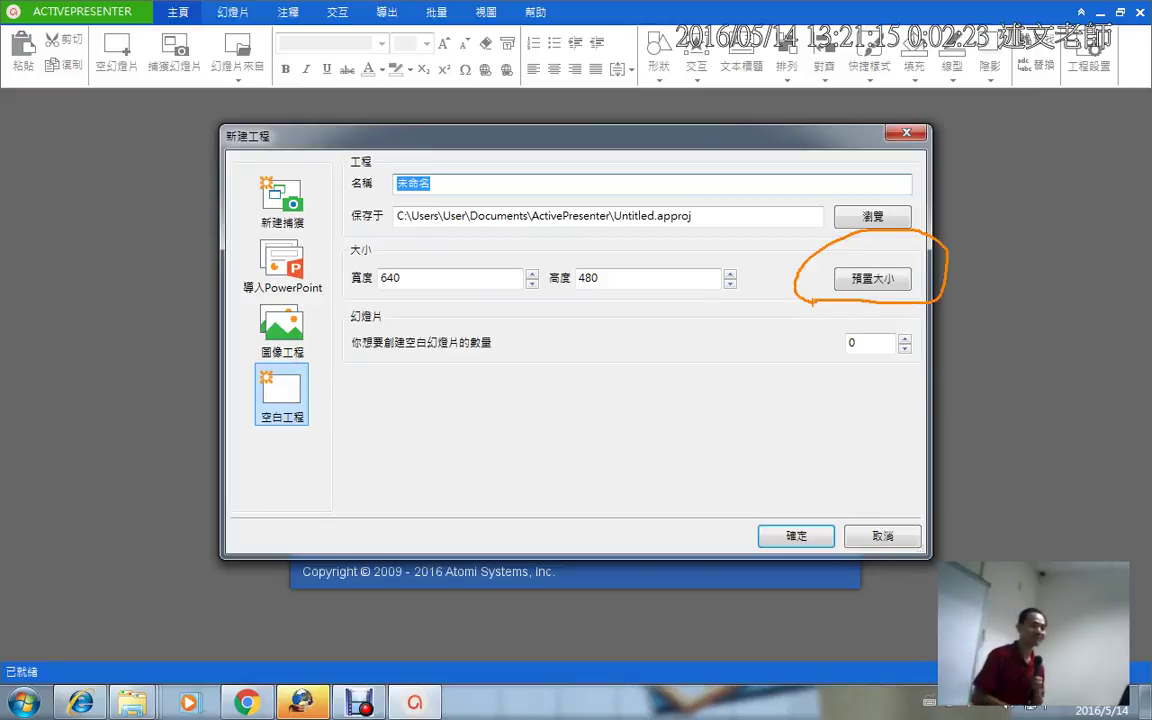
pyautogui.press('Escape')
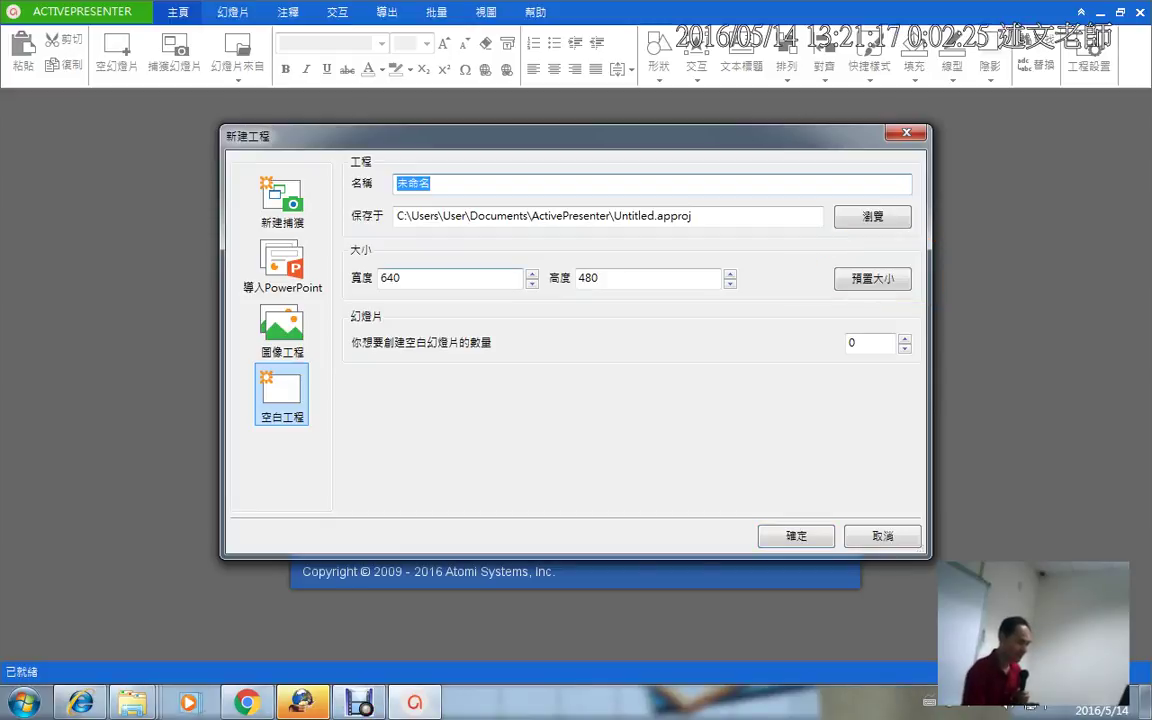
# - Show the preset sizes and annotate in orange: label 720 x 480 as DVD, mark 1280 x 720 and 1920 x 1080, underline HD and Full HD
pyautogui.click(872, 278)
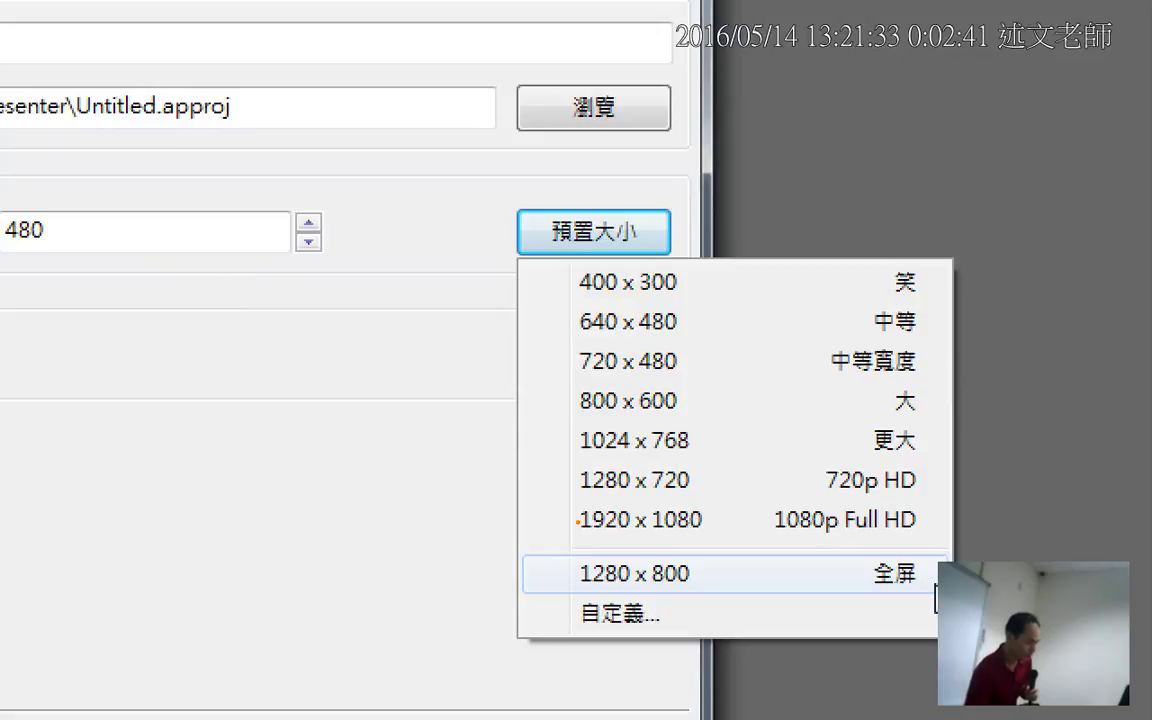
pyautogui.moveTo(571, 461); pyautogui.dragTo(573, 499)
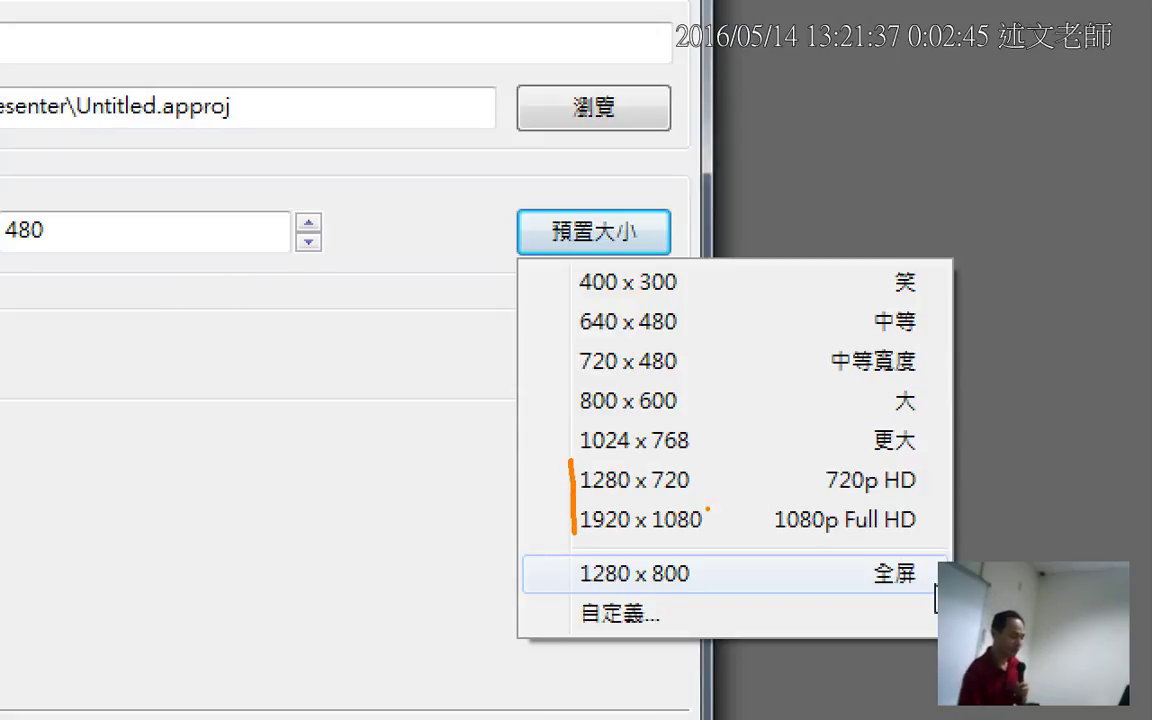
pyautogui.moveTo(880, 493); pyautogui.dragTo(920, 492)
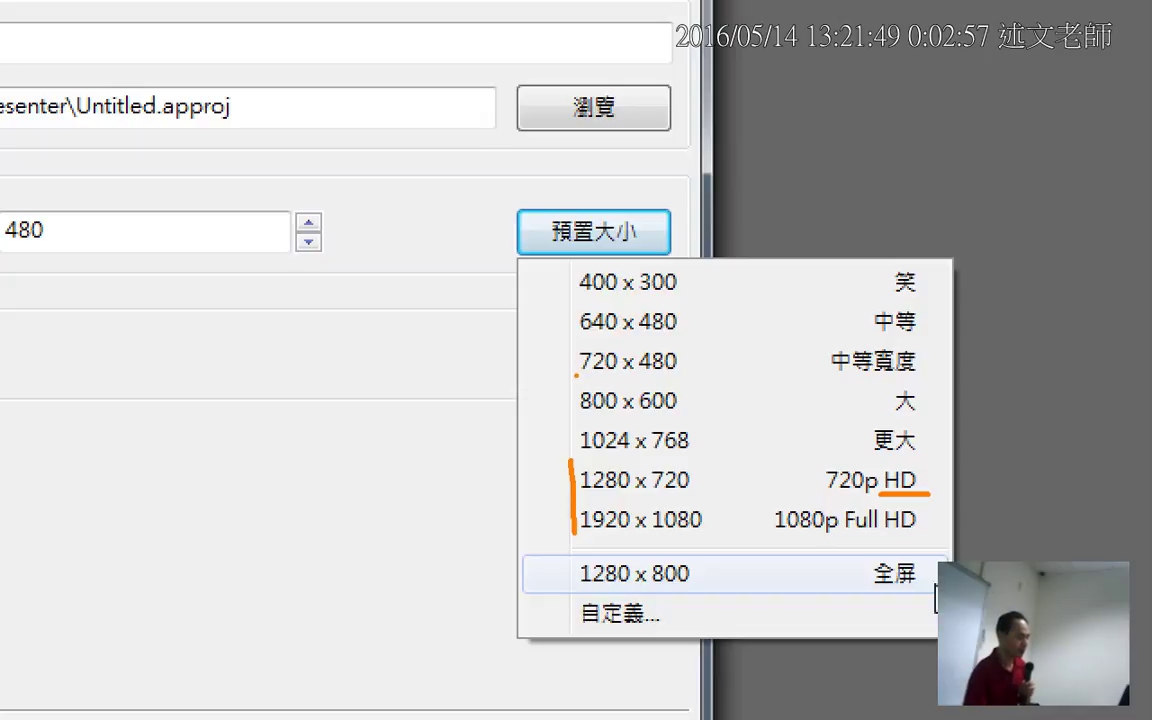
pyautogui.moveTo(576, 377)
pyautogui.mouseDown()
pyautogui.moveTo(717, 368)
pyautogui.moveTo(721, 352)
pyautogui.moveTo(748, 366)
pyautogui.moveTo(734, 369)
pyautogui.moveTo(772, 372)
pyautogui.moveTo(786, 354)
pyautogui.moveTo(791, 369)
pyautogui.moveTo(824, 356)
pyautogui.moveTo(795, 370)
pyautogui.mouseUp()
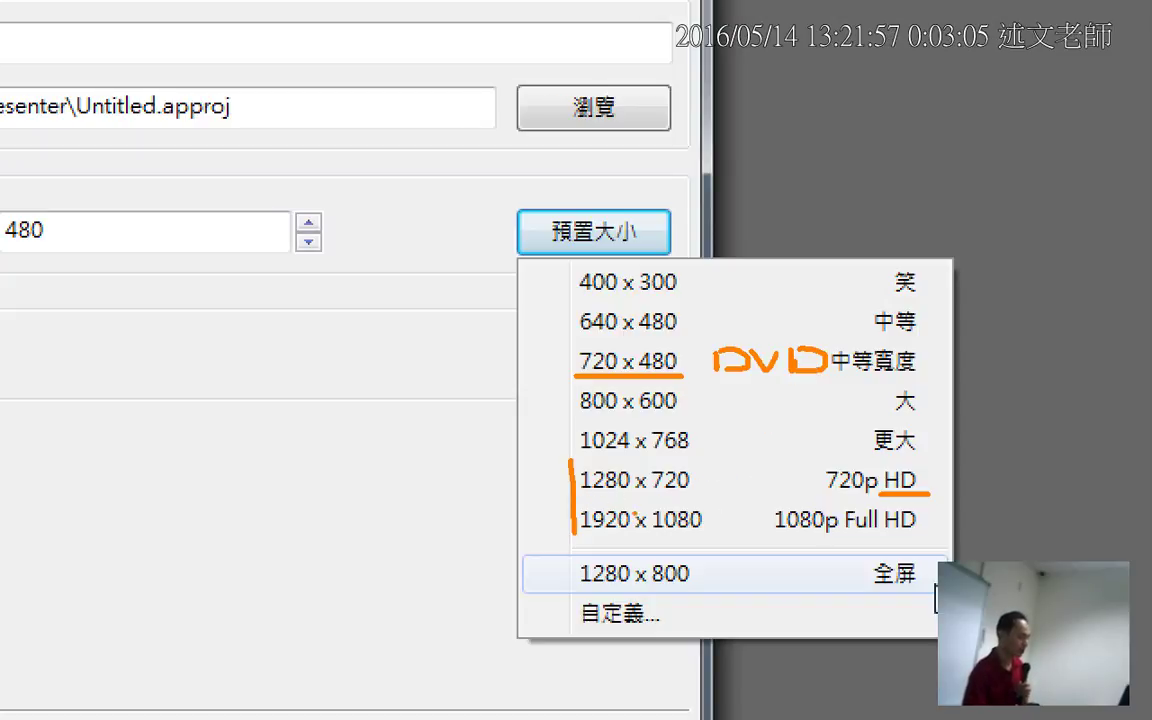
pyautogui.moveTo(583, 535); pyautogui.dragTo(705, 533)
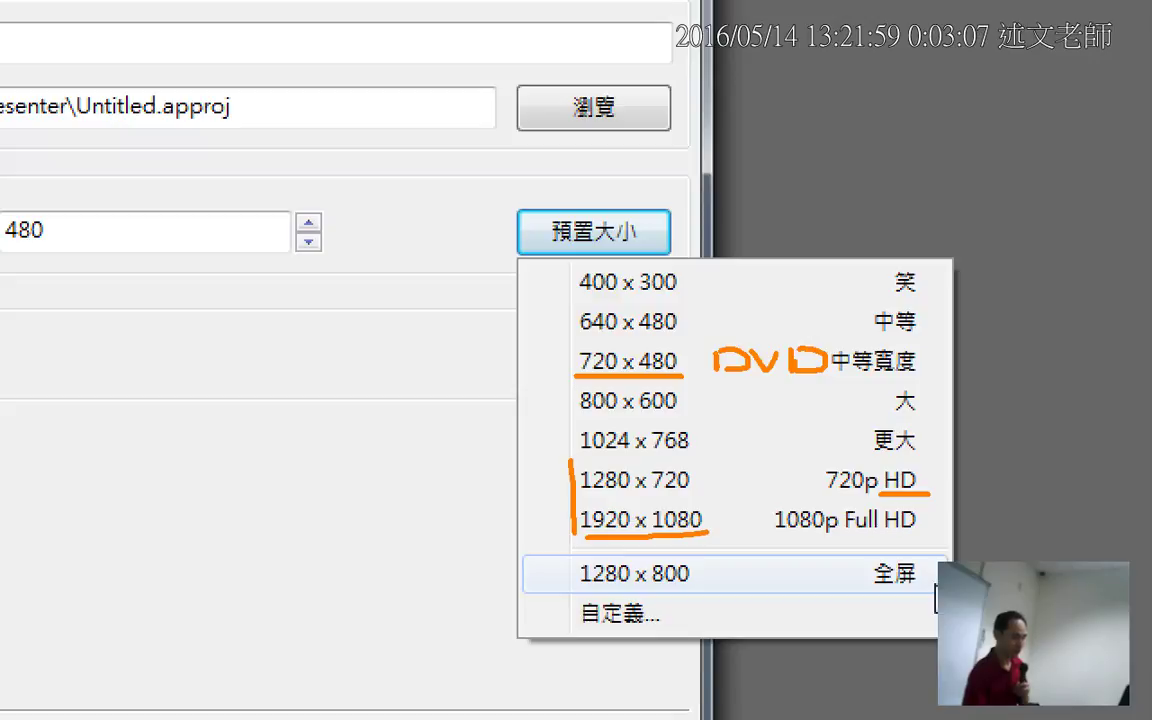
pyautogui.click(862, 548)
pyautogui.moveTo(838, 540); pyautogui.dragTo(940, 538)
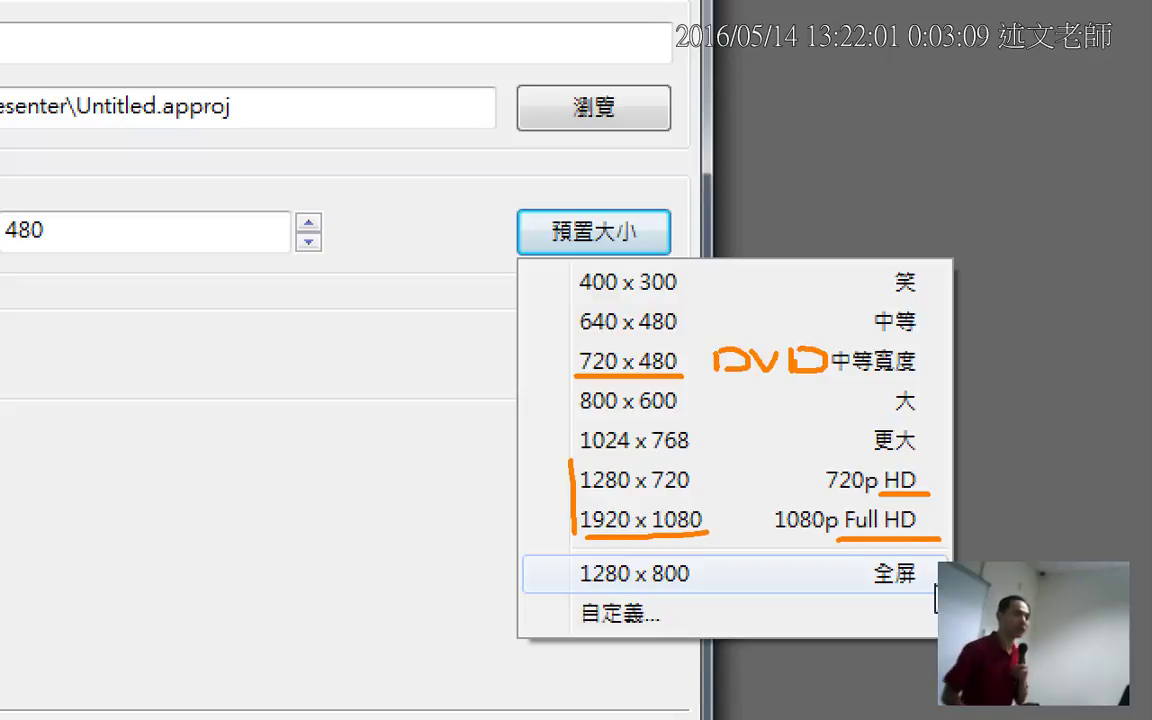
pyautogui.press('Escape')
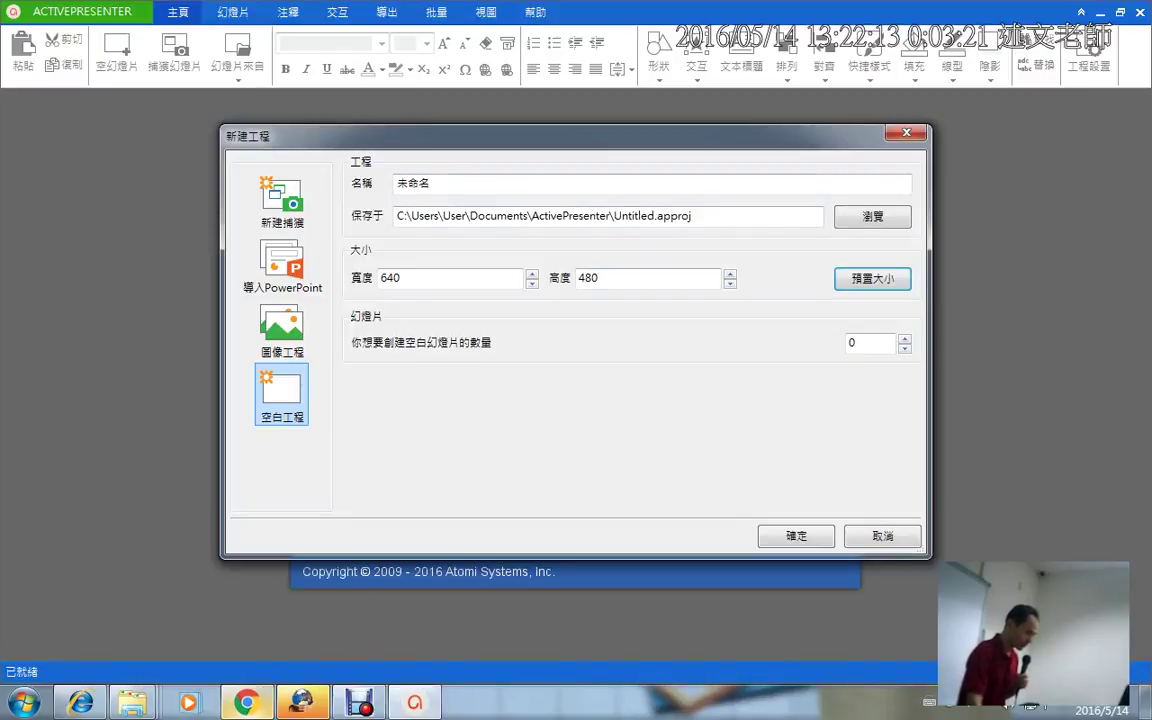
# - Switch to the 1Know group in the browser and browse its task list down to 1Know測驗類型
pyautogui.hotkey('alt', 'Tab')
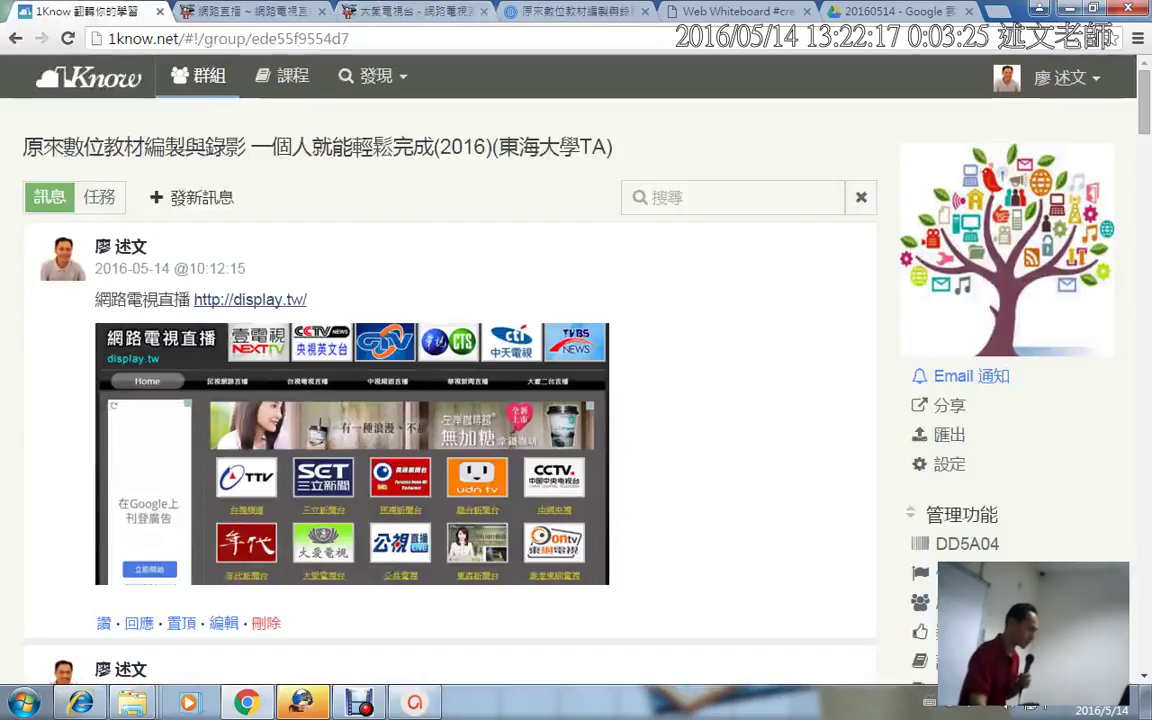
pyautogui.click(85, 11)
pyautogui.click(99, 197)
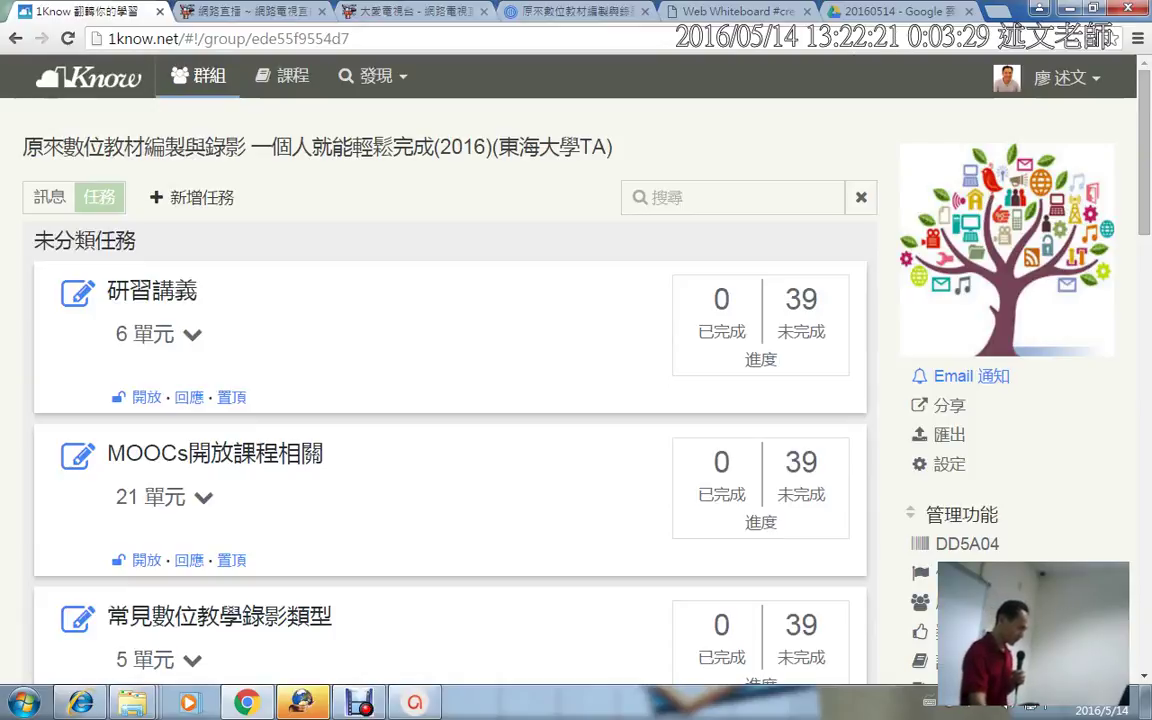
pyautogui.scroll(-5, 330, 640)
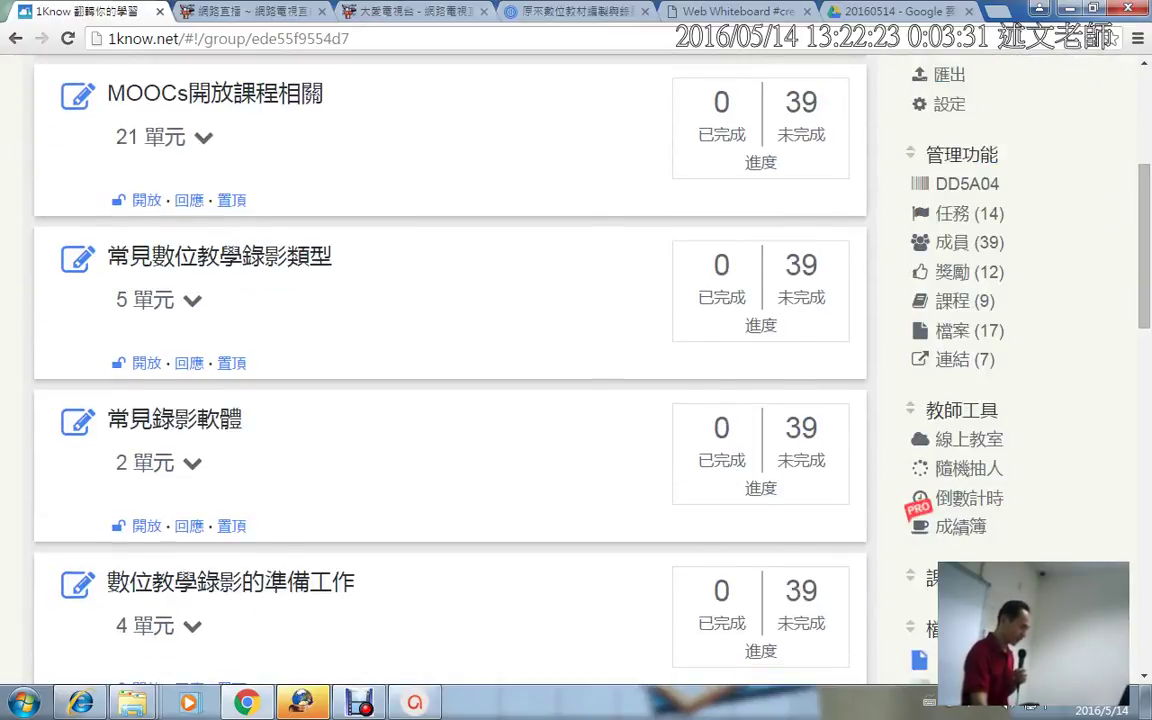
pyautogui.scroll(-9, 330, 640)
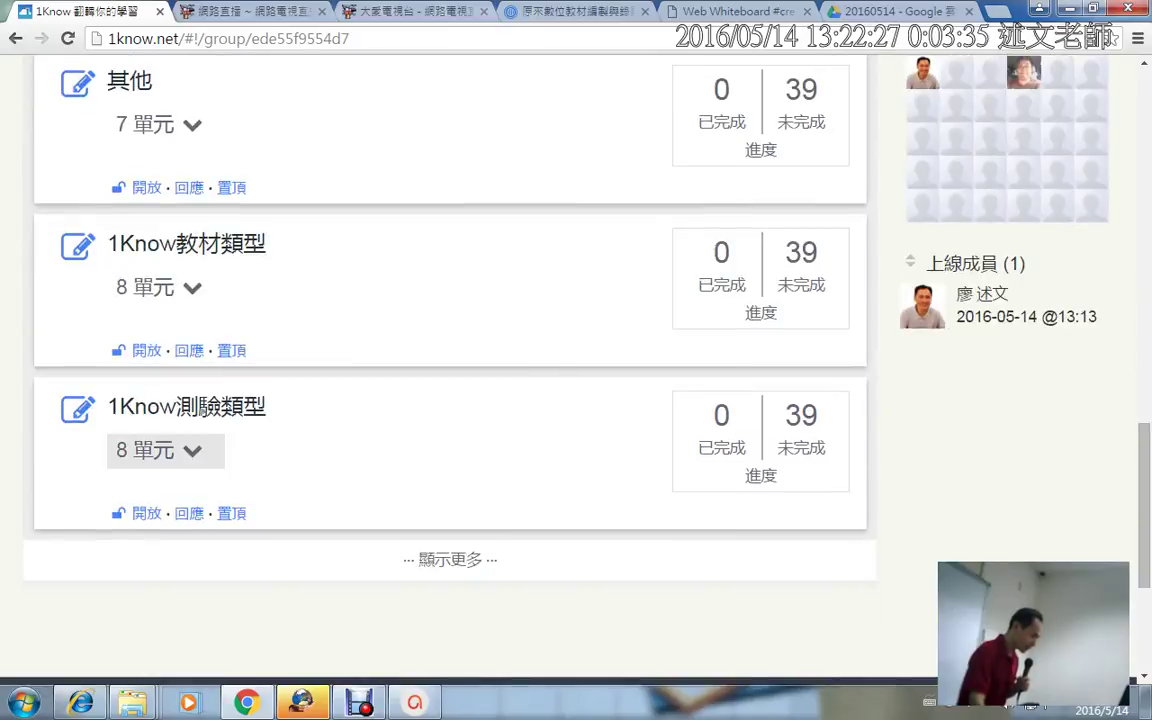
pyautogui.click(160, 450)
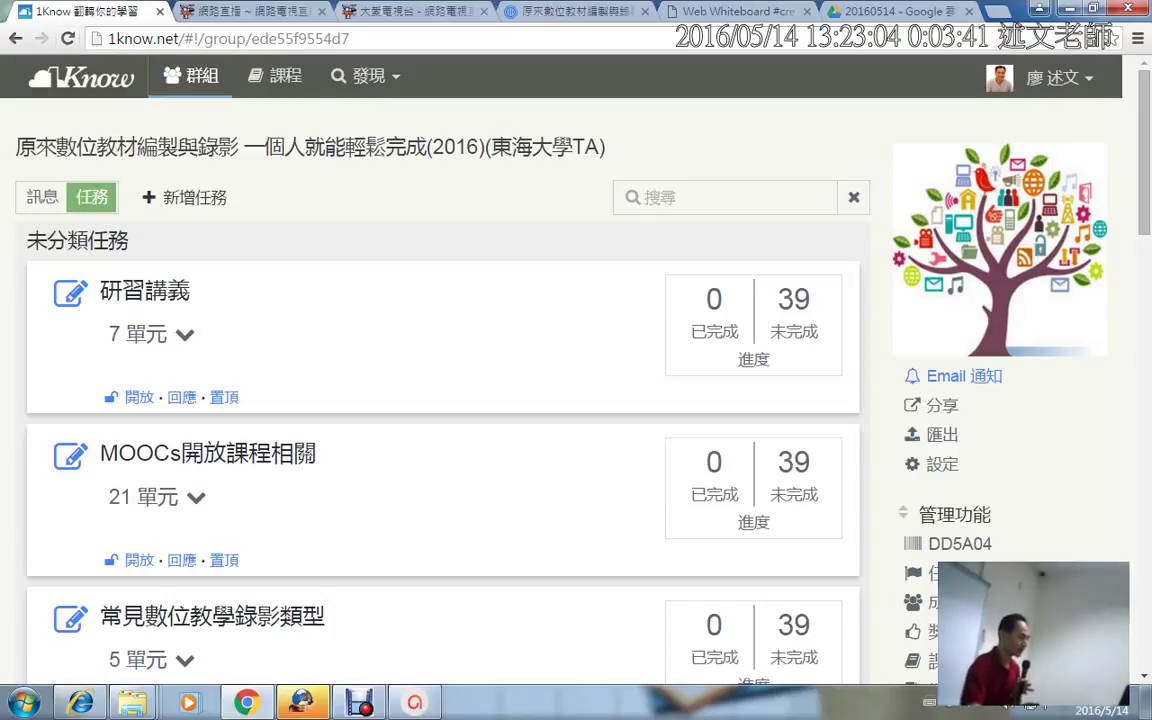
# - Expand the 研習講義 task and open its unit asking whether Youtube quality values refer to video width or height
pyautogui.click(158, 334)
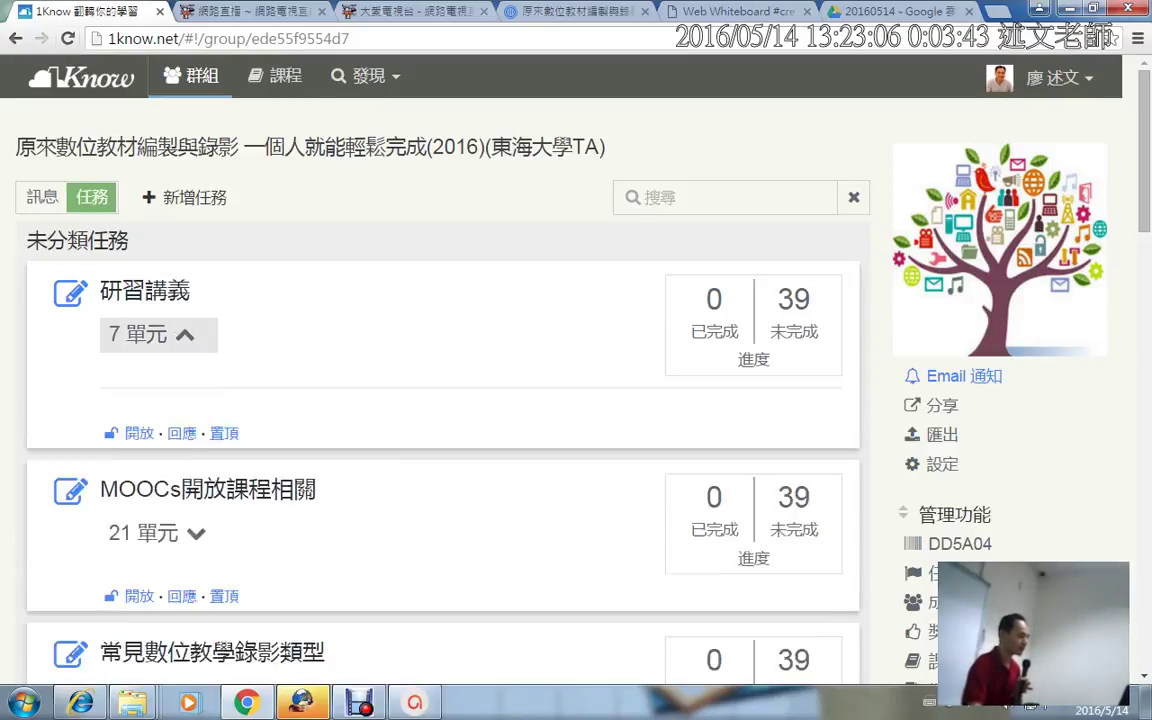
pyautogui.scroll(-2, 160, 338)
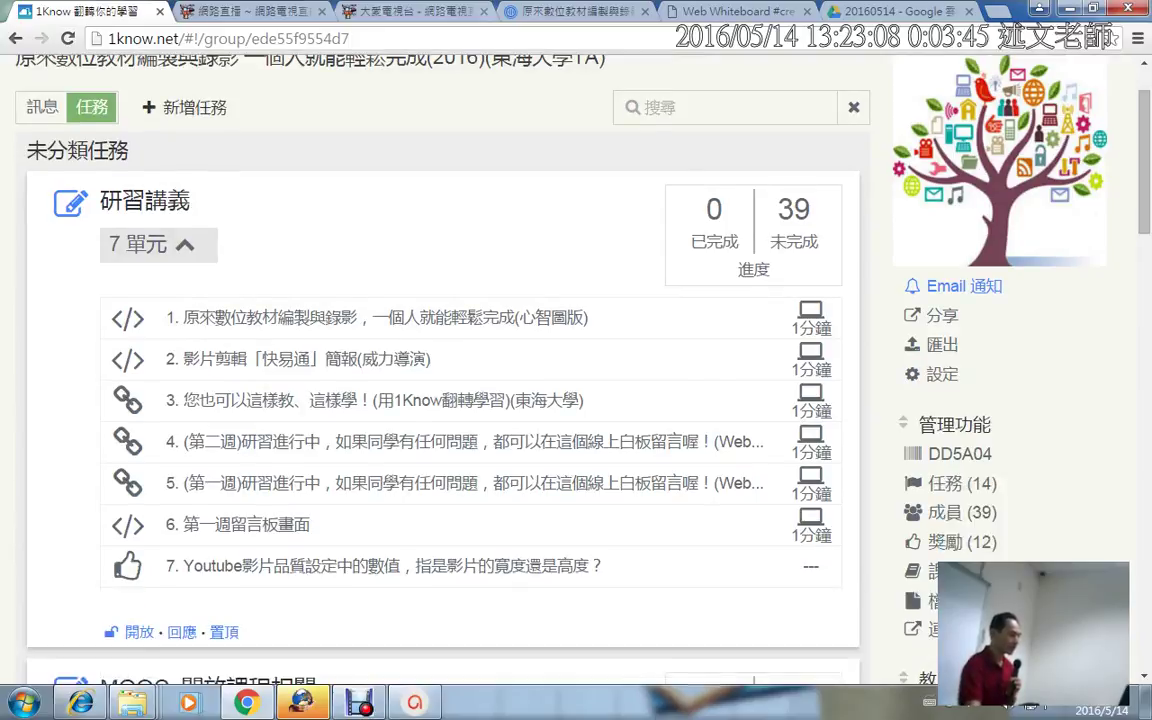
pyautogui.click(290, 475)
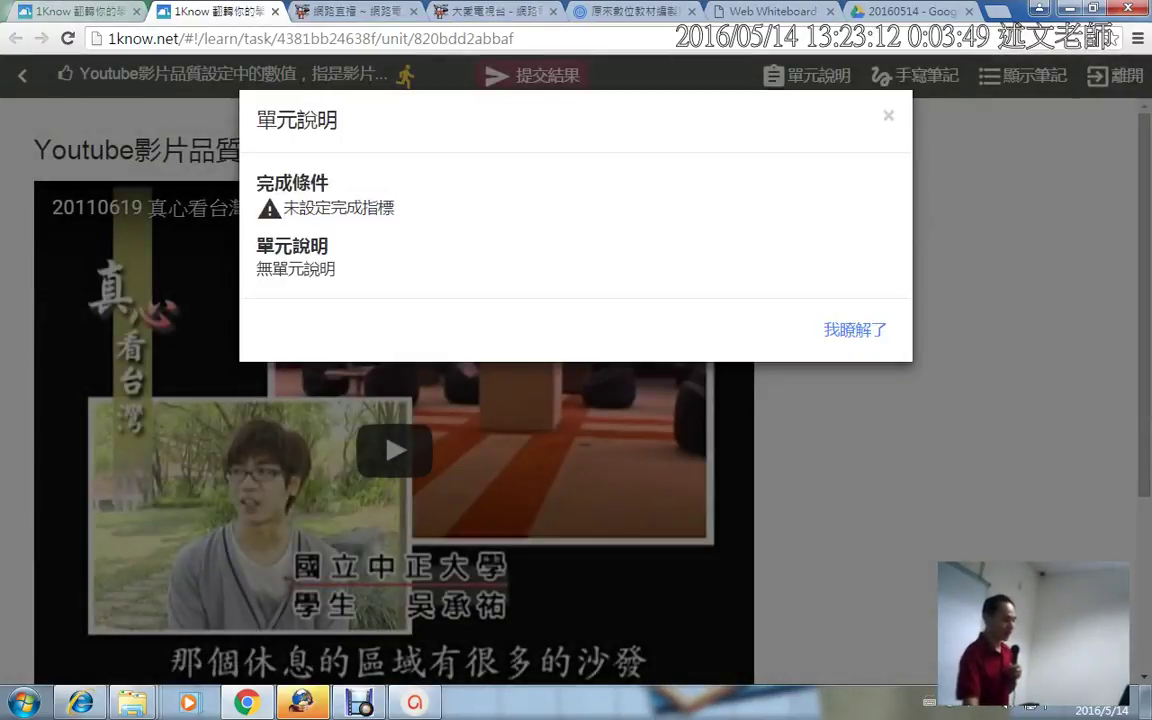
# - Dismiss the unit description, play the embedded video and show its quality options without the overlaid advertisement
pyautogui.click(346, 389)
pyautogui.scroll(-5, 346, 389)
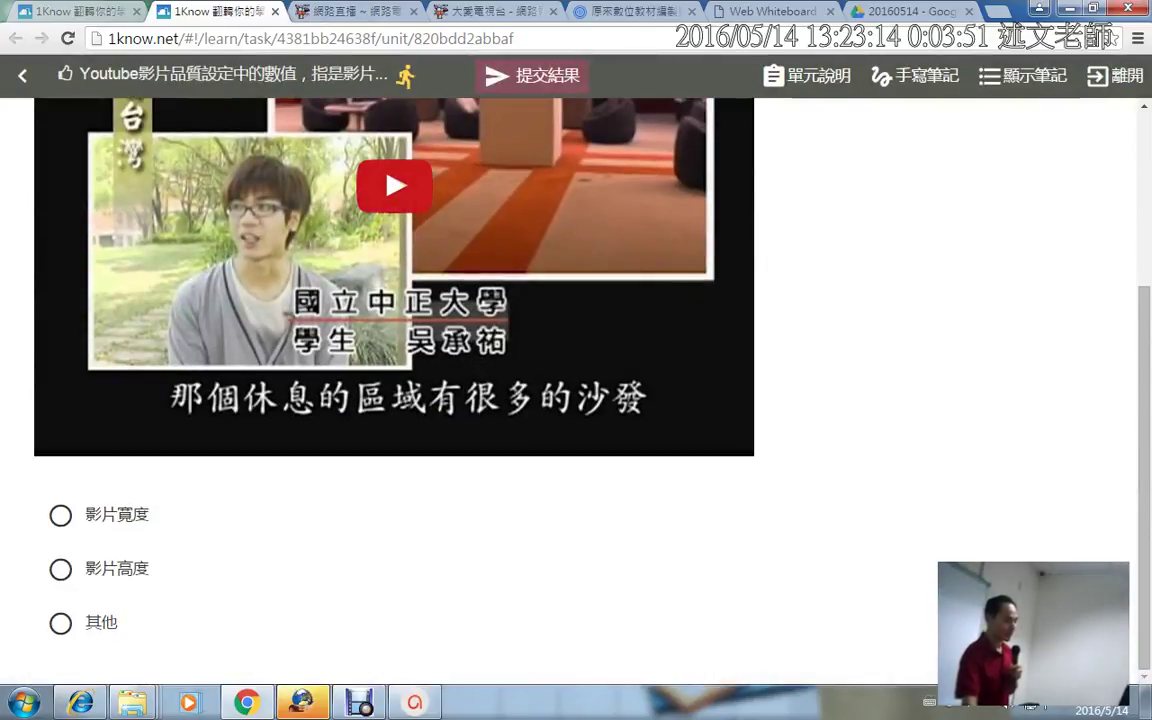
pyautogui.click(380, 178)
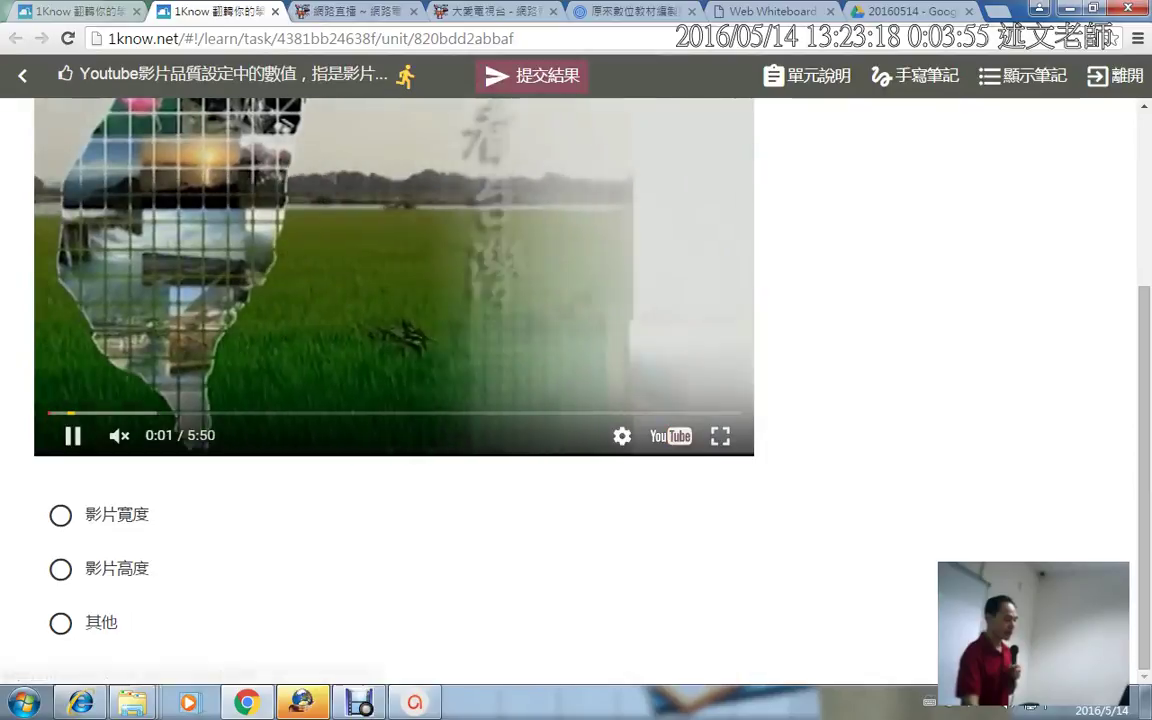
pyautogui.click(622, 436)
pyautogui.click(675, 375)
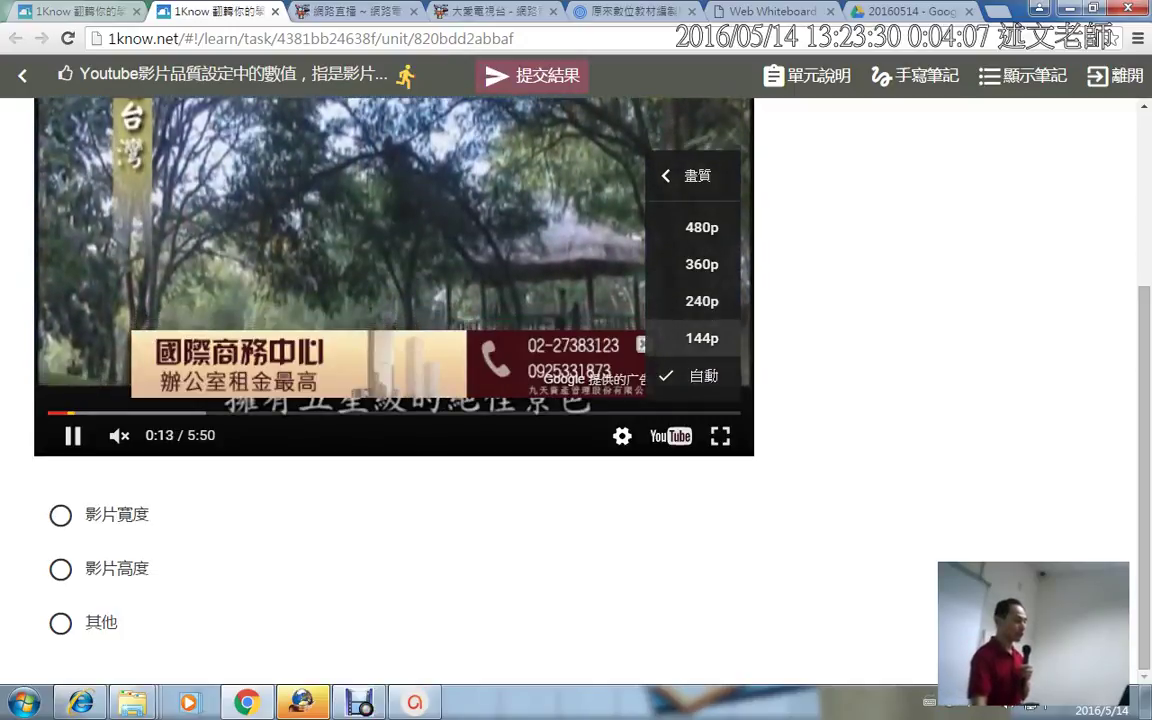
pyautogui.click(642, 345)
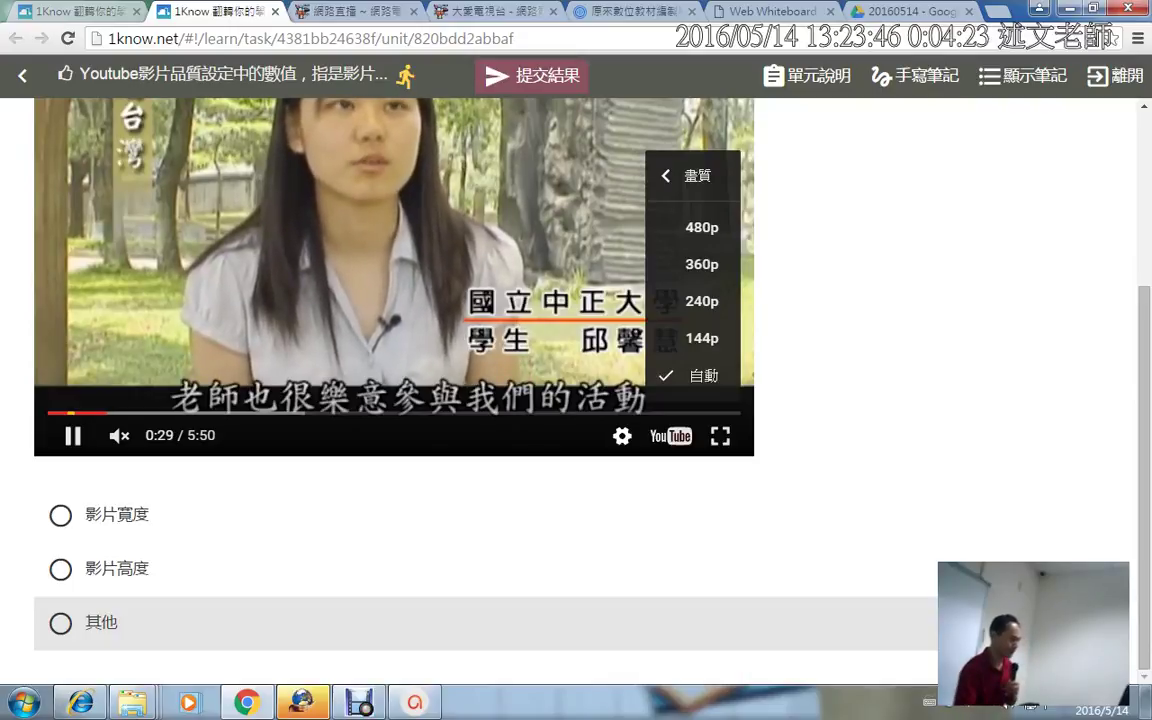
# - Pause the video and choose 影片寬度 as the answer to the question
pyautogui.click(72, 436)
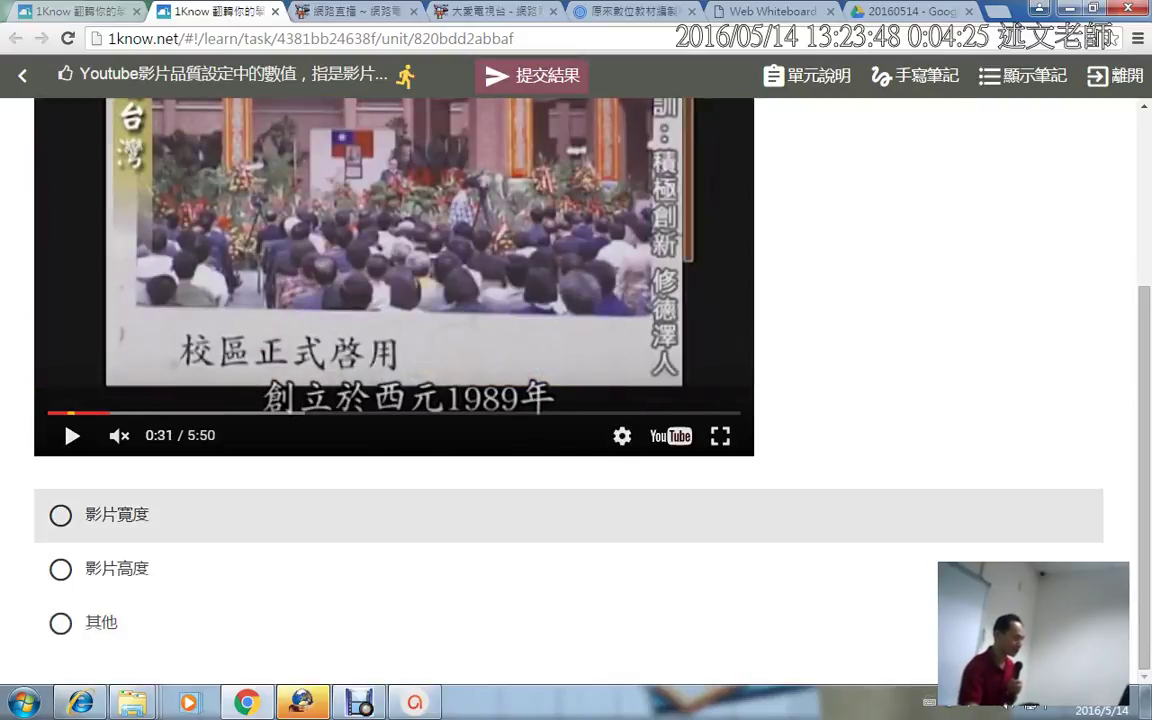
pyautogui.click(61, 515)
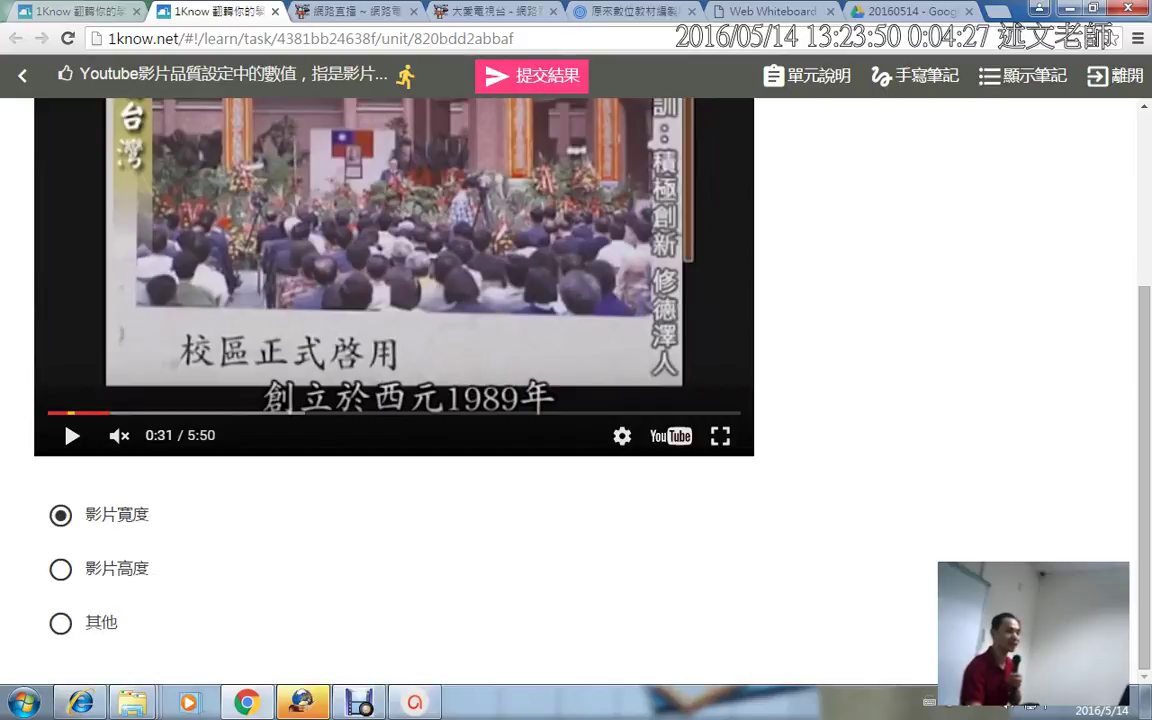
# - Submit the 影片寬度 answer, frame the progress indicator of the 研習講義 task in the guest session, and open that task's progress table
pyautogui.click(531, 76)
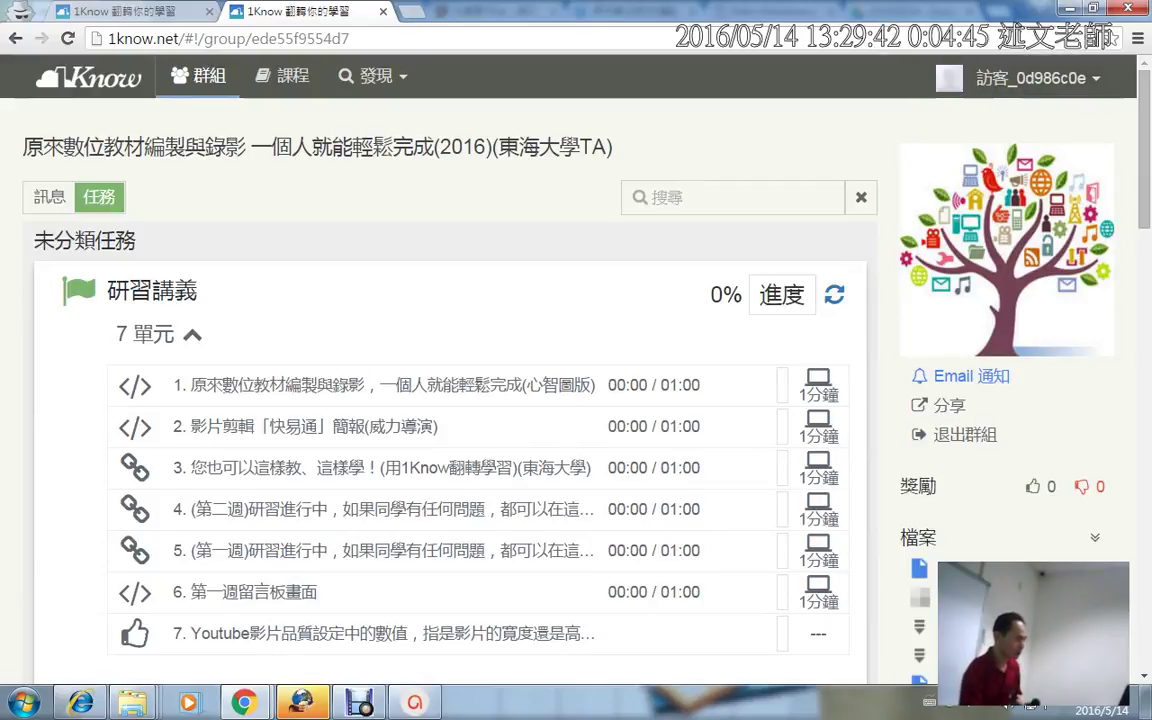
pyautogui.moveTo(697, 259)
pyautogui.mouseDown()
pyautogui.moveTo(715, 298)
pyautogui.moveTo(835, 338)
pyautogui.mouseUp()
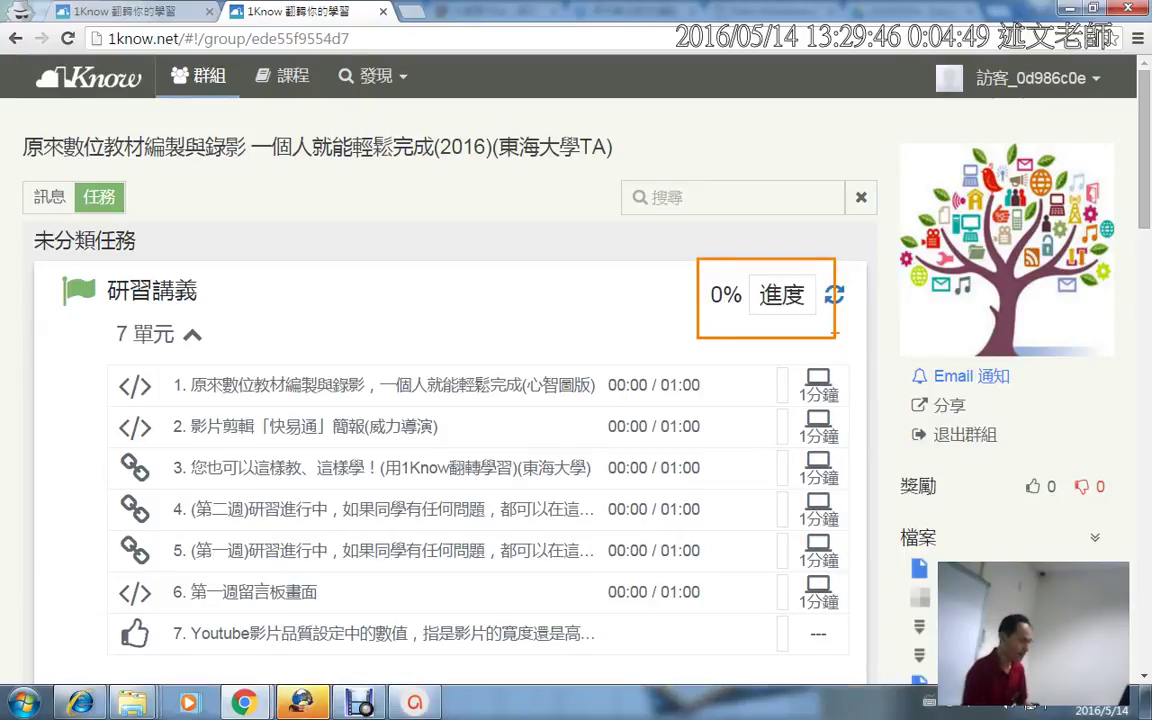
pyautogui.press('Escape')
pyautogui.click(782, 295)
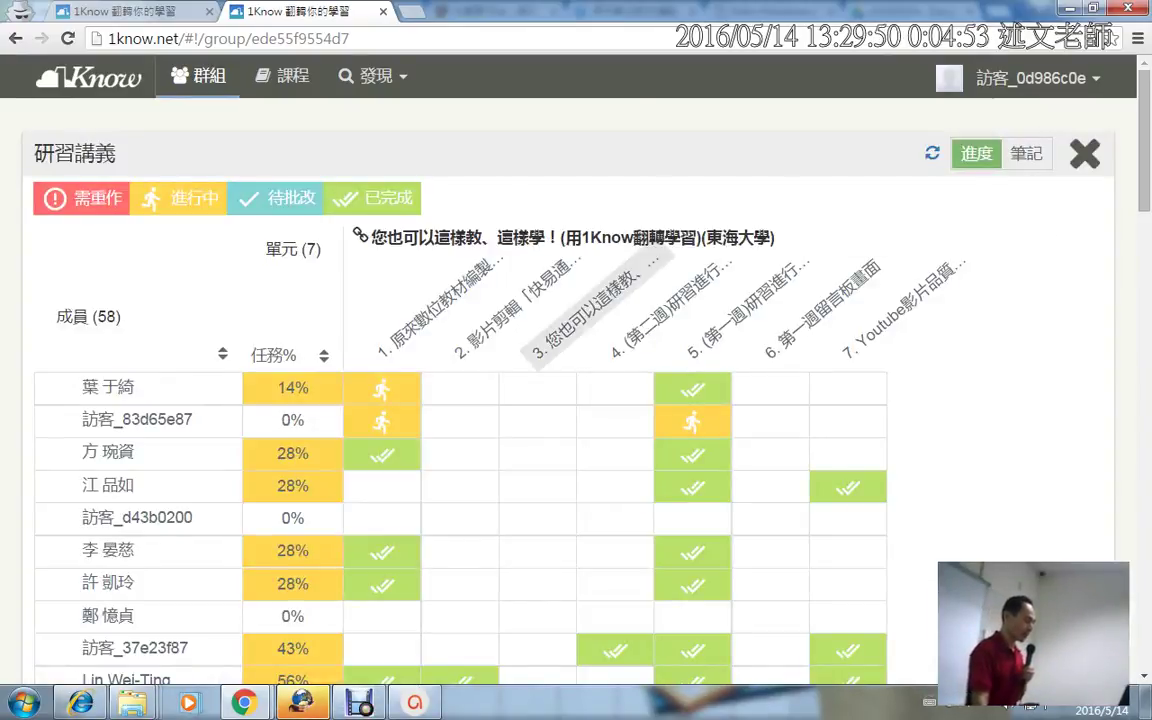
# - Examine the members' completion status and last study times for the units in the progress table
pyautogui.scroll(-3, 576, 380)
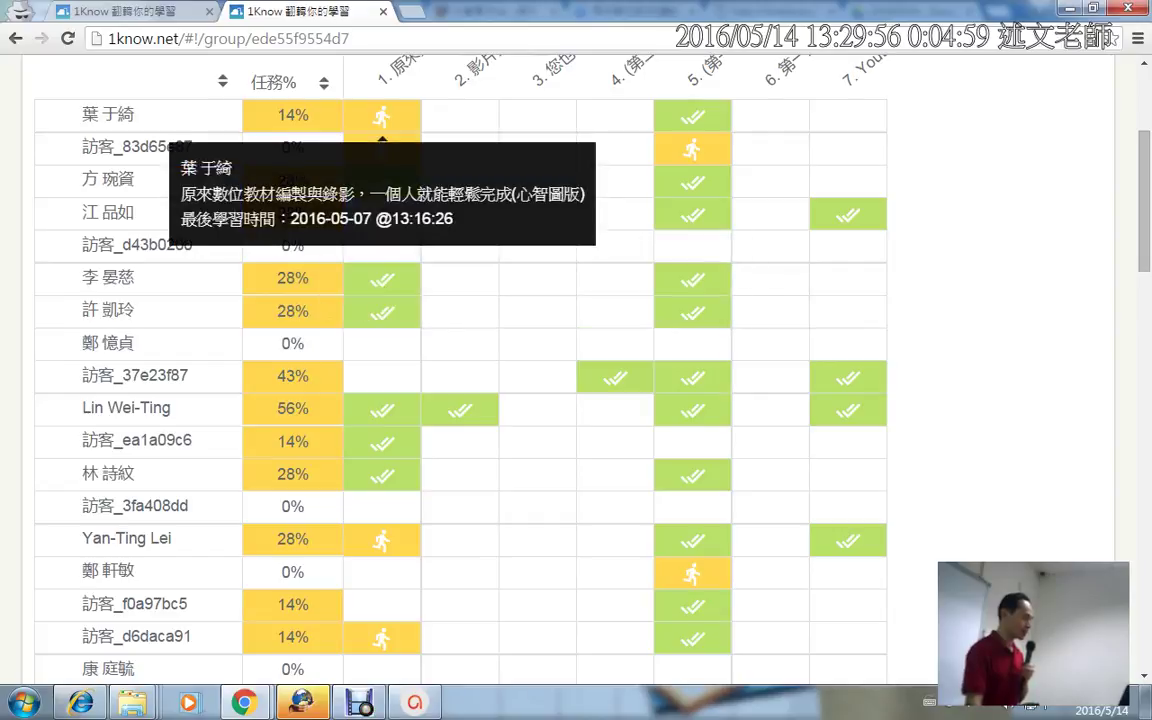
pyautogui.moveTo(692, 149)
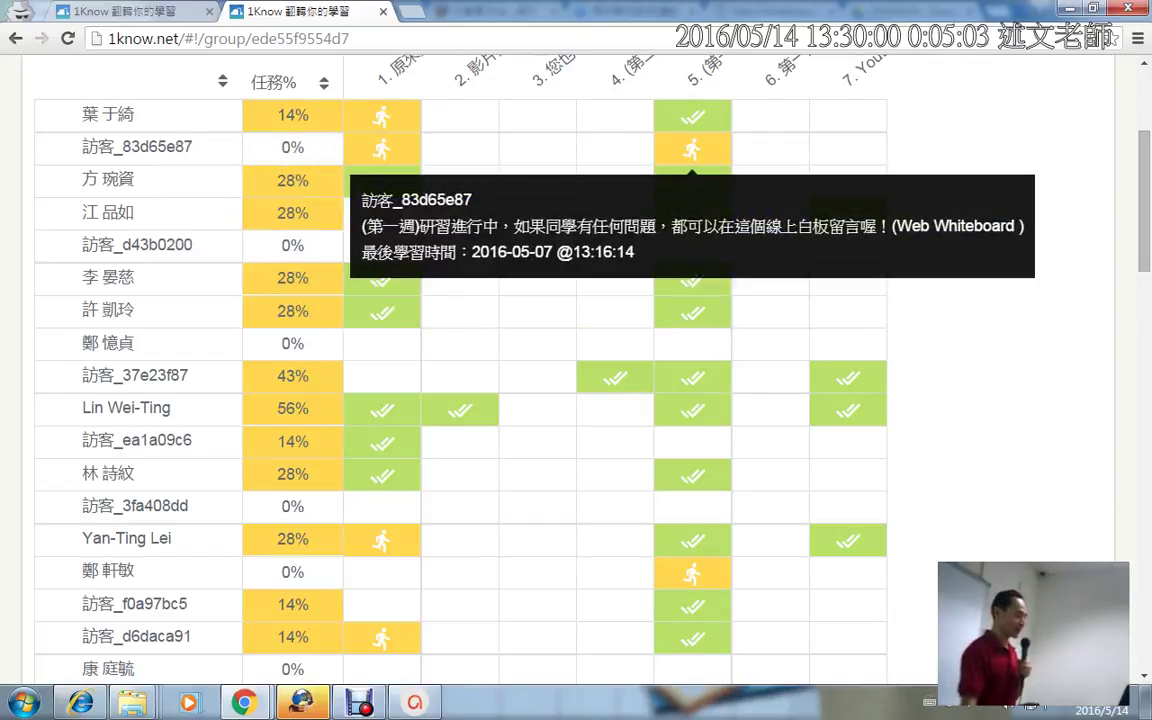
pyautogui.moveTo(692, 116)
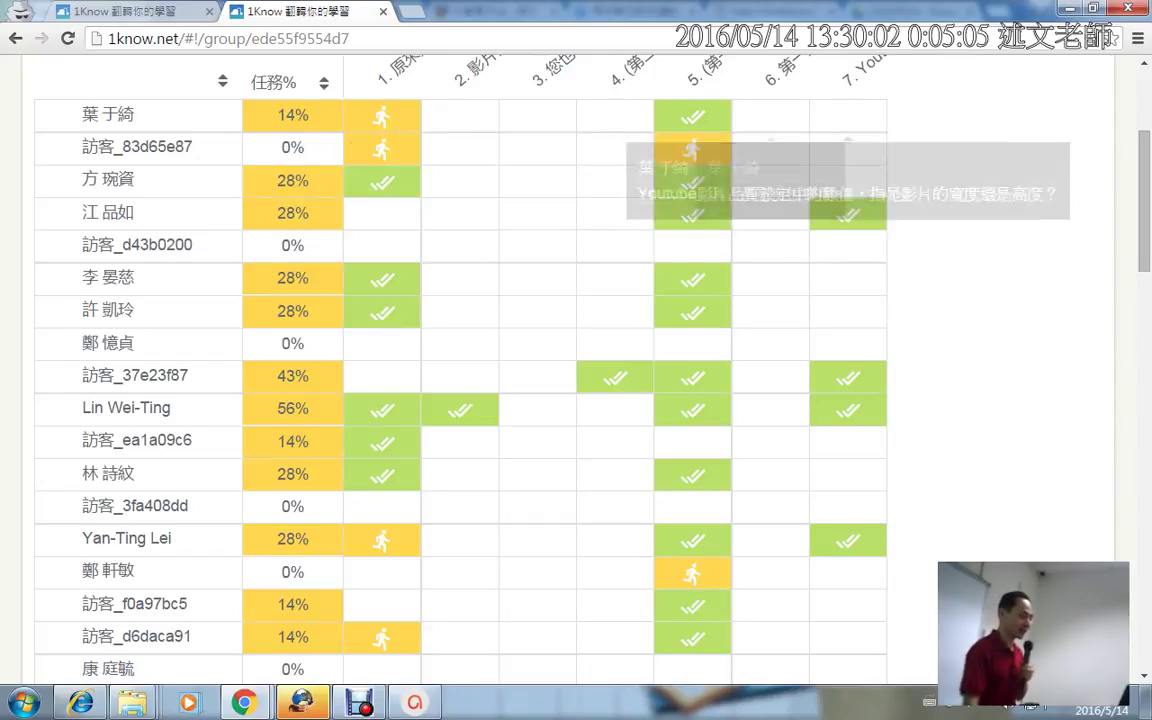
pyautogui.scroll(2, 576, 400)
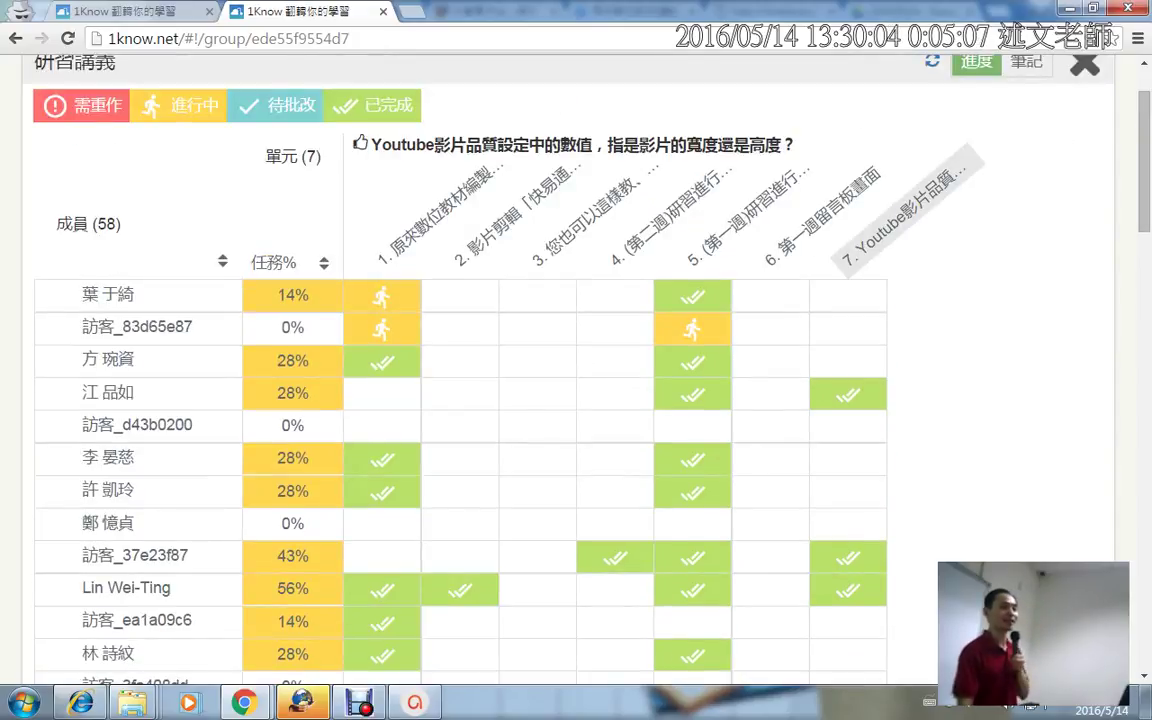
# - Review the answer pie chart and each member's choice for the Youtube quality unit, and return to the task list
pyautogui.click(903, 205)
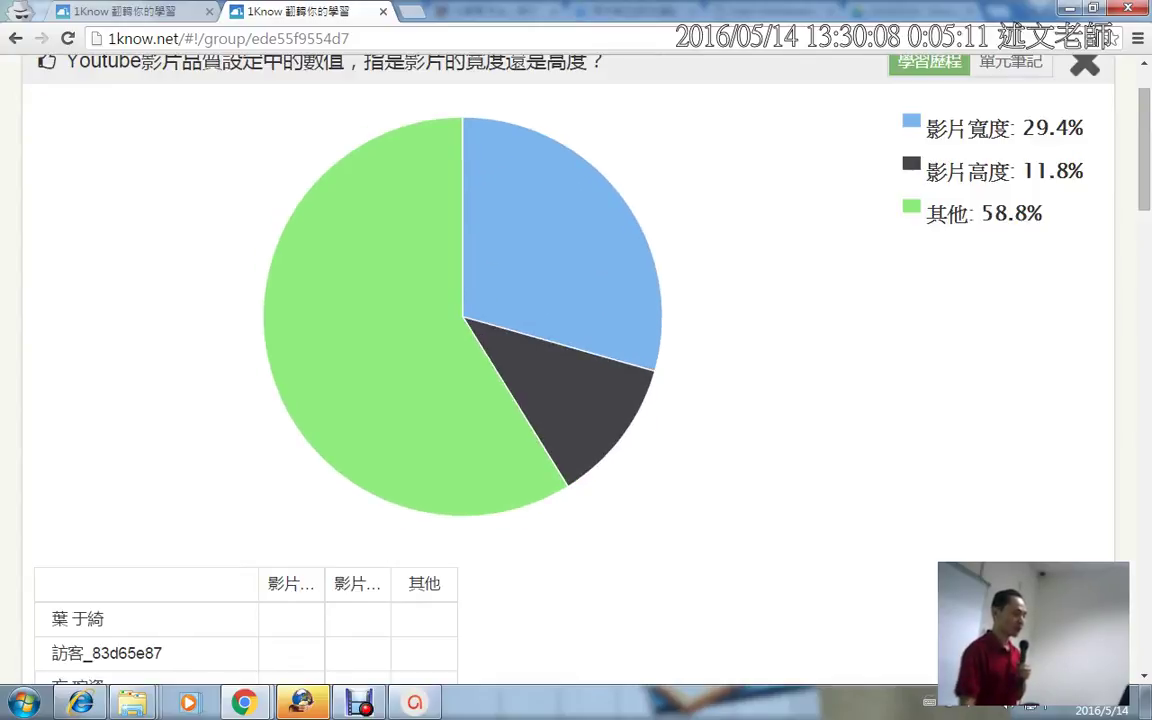
pyautogui.scroll(2, 576, 360)
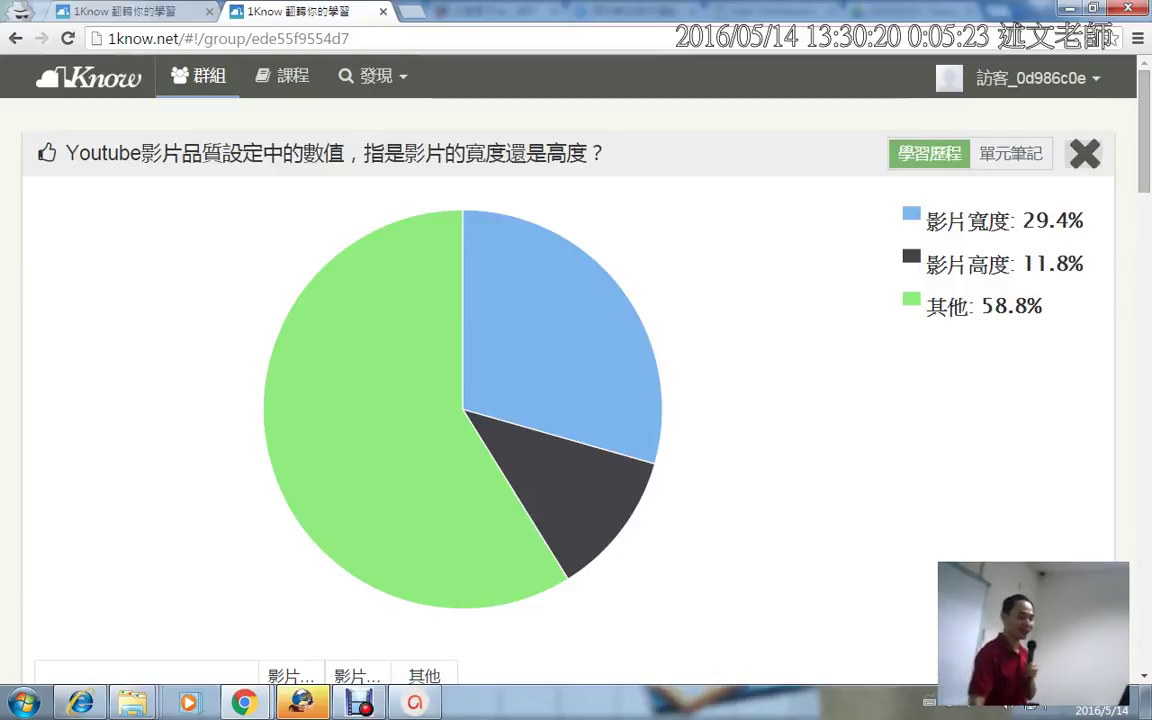
pyautogui.click(1085, 154)
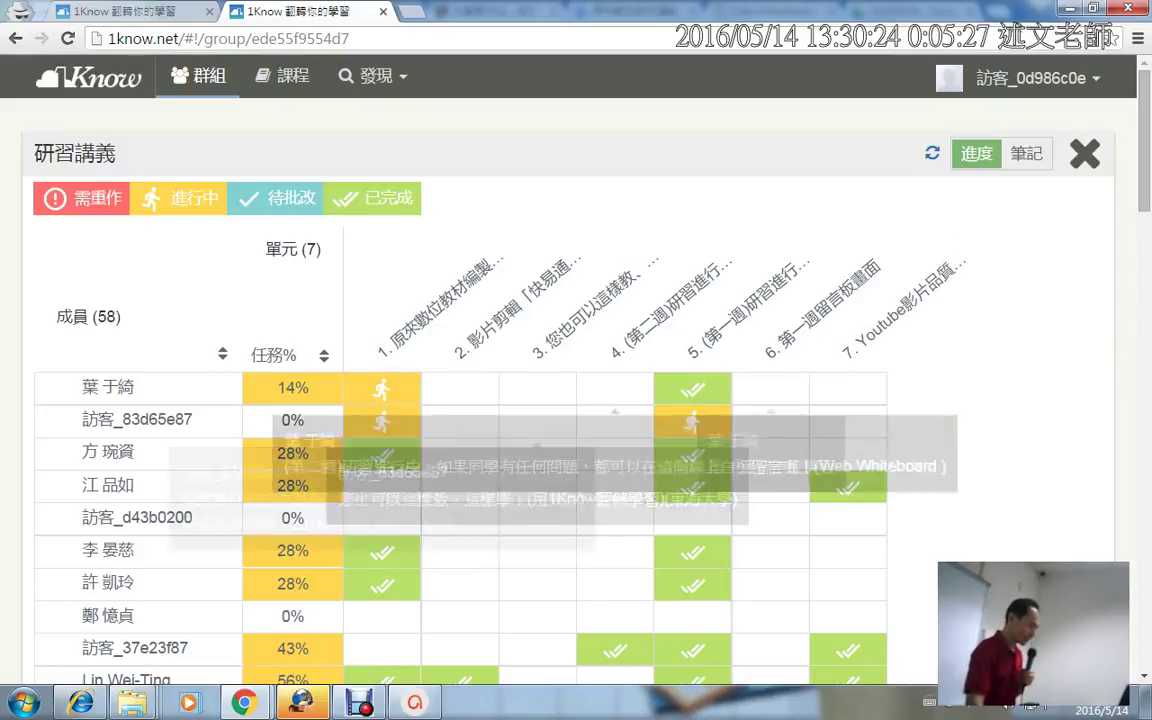
pyautogui.click(904, 307)
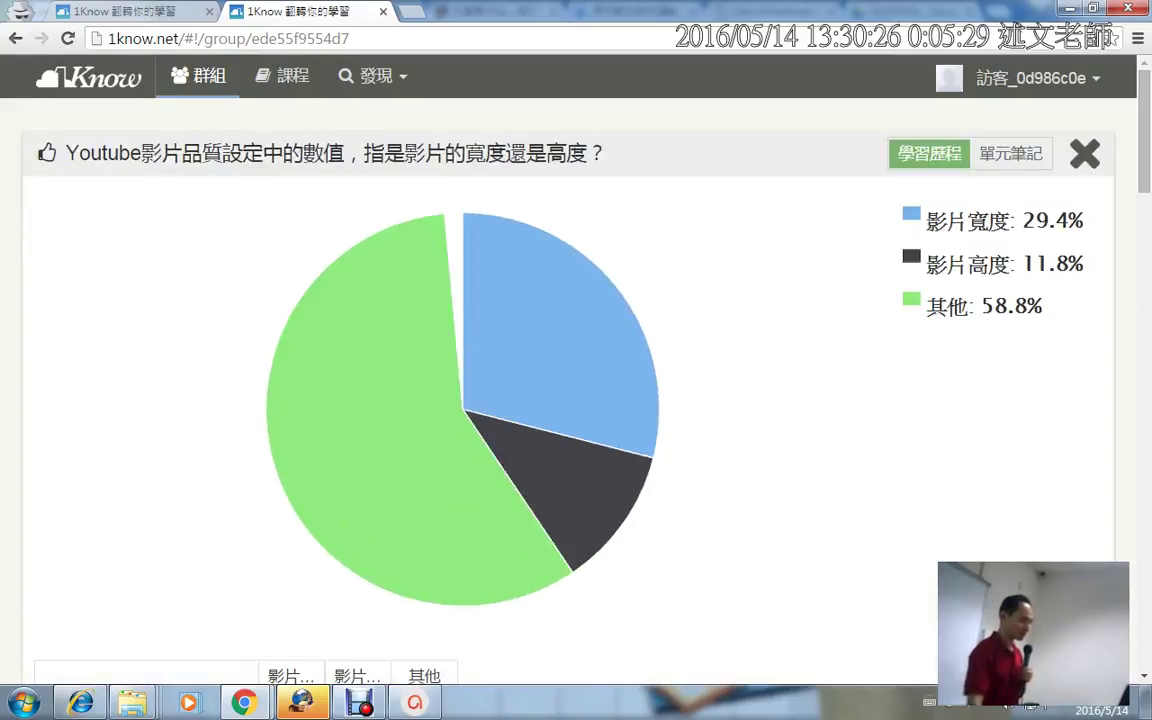
pyautogui.scroll(-6, 576, 400)
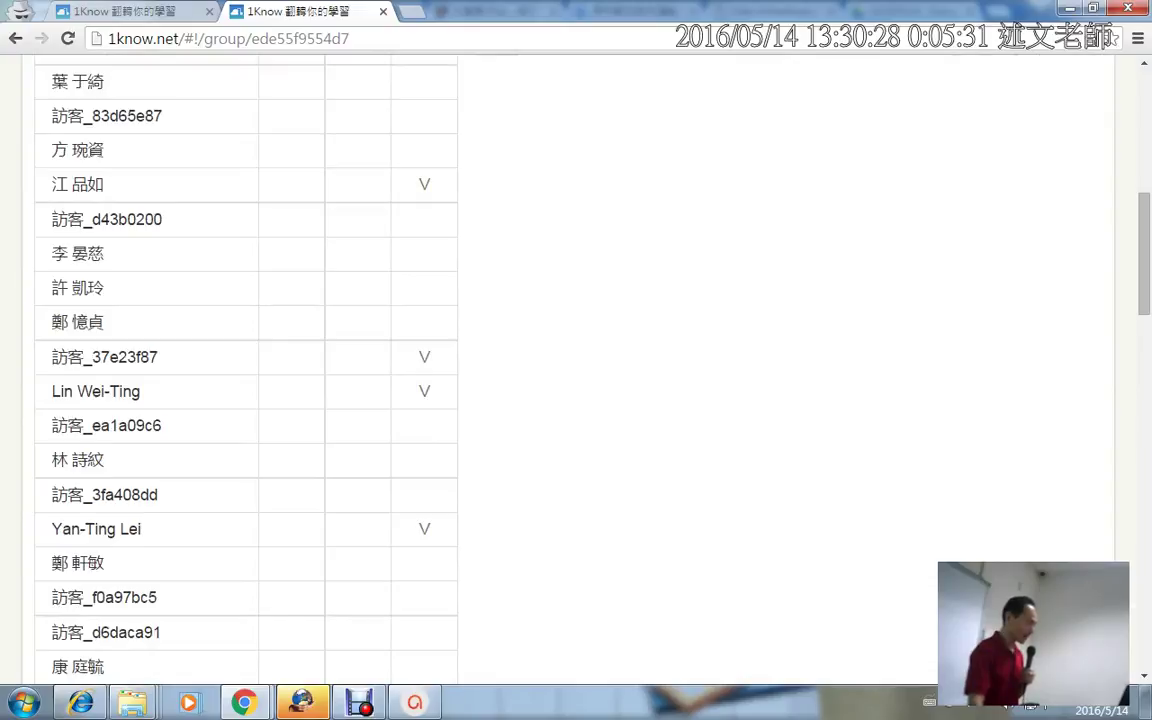
pyautogui.scroll(3, 576, 400)
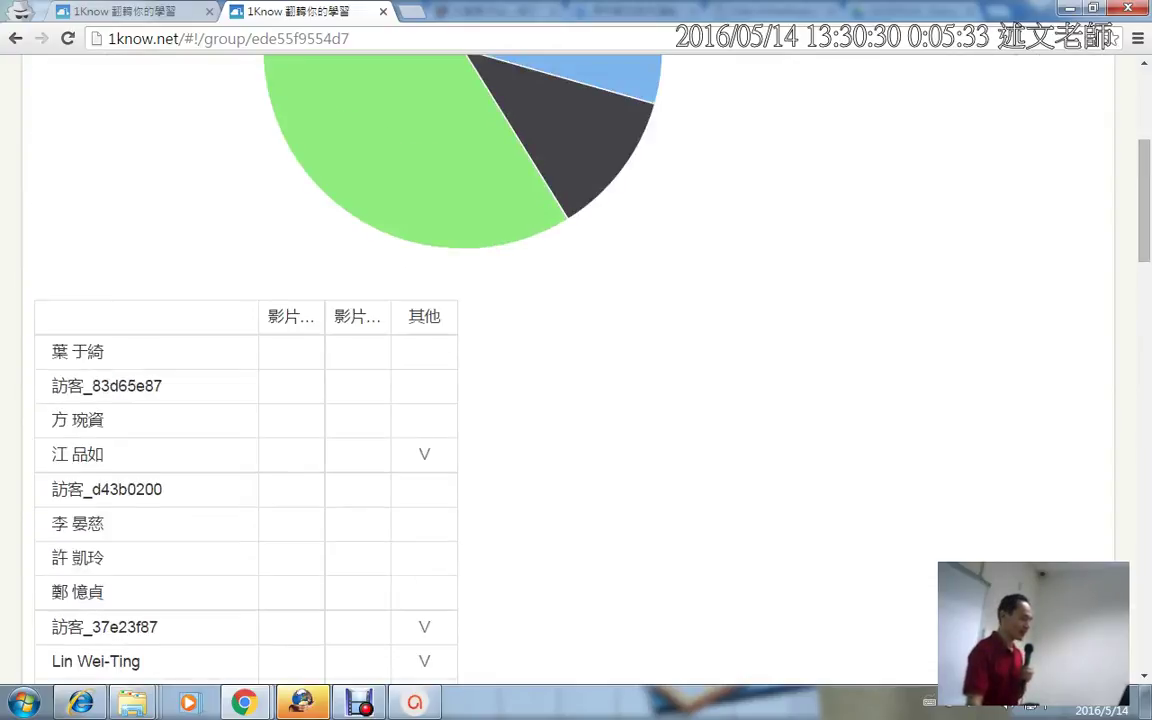
pyautogui.scroll(4, 576, 400)
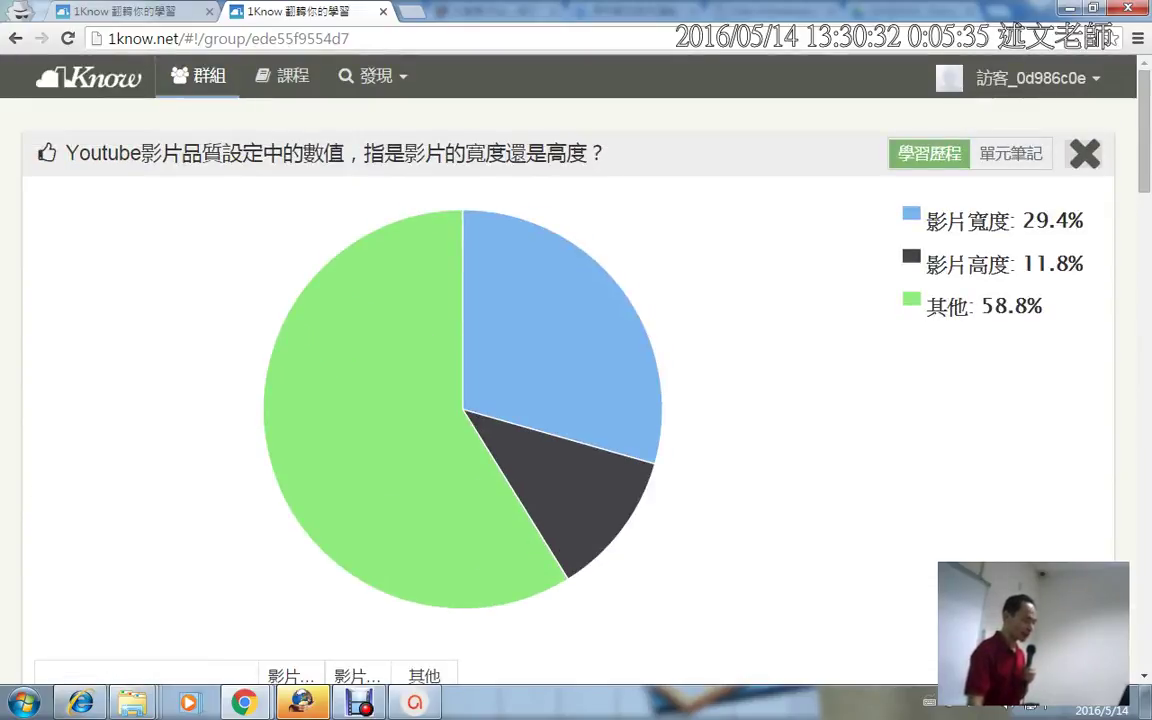
pyautogui.click(1084, 154)
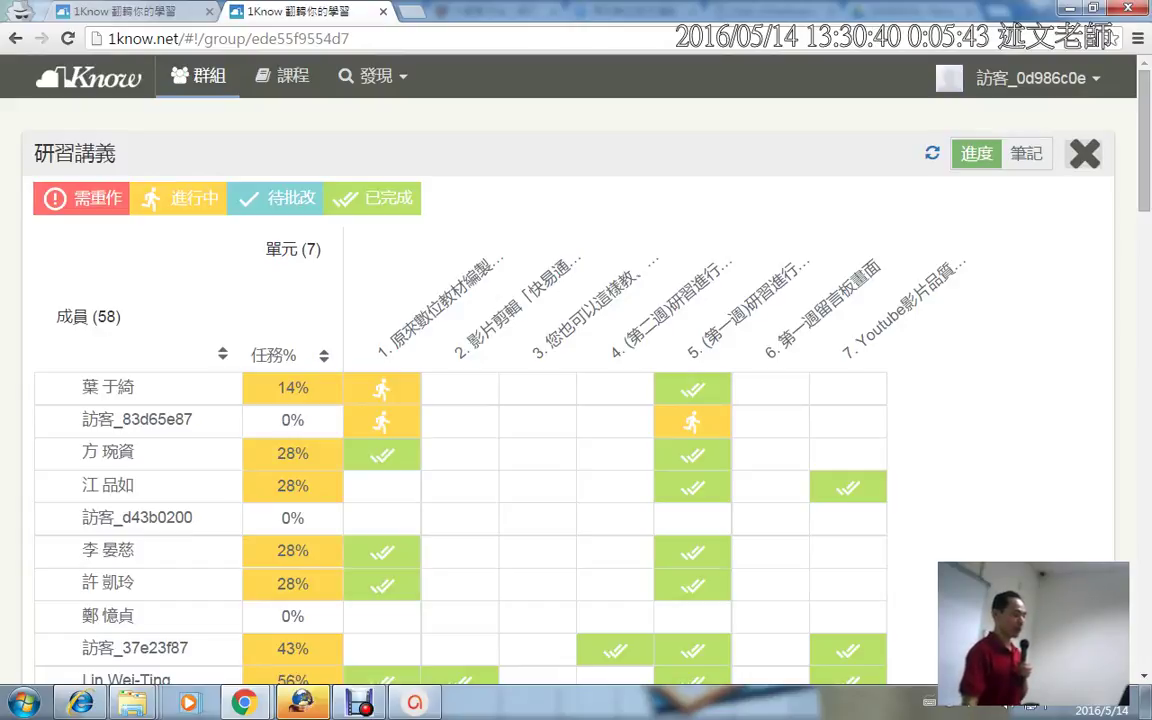
pyautogui.click(1085, 154)
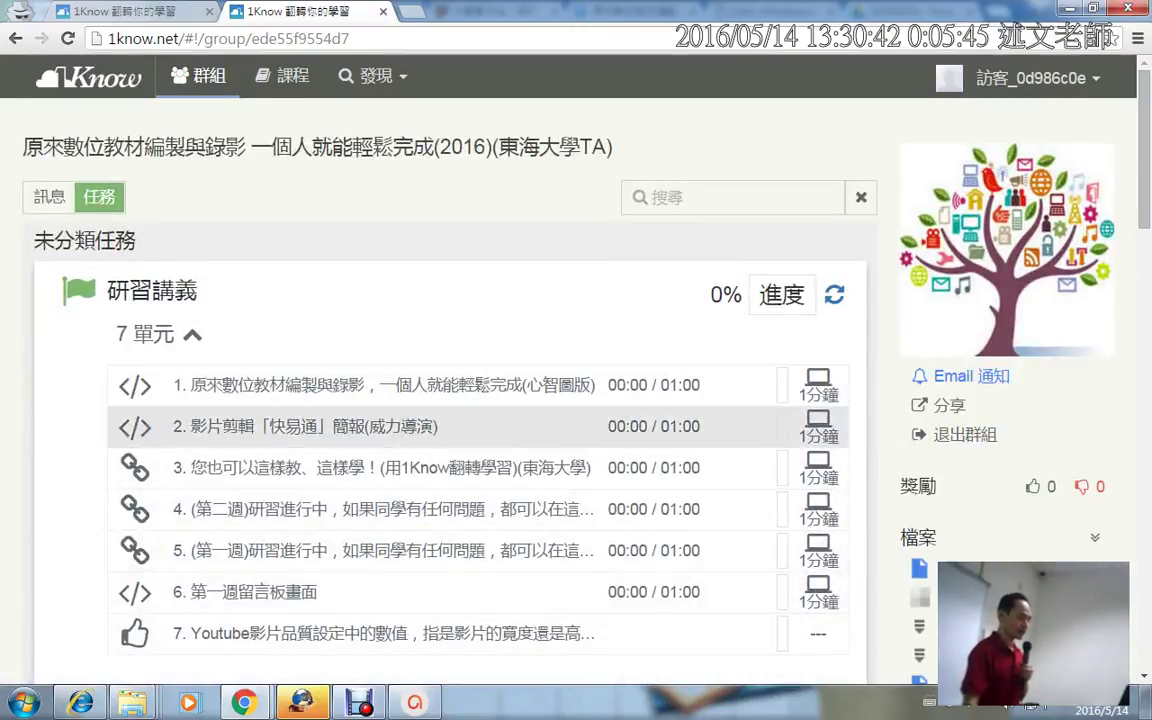
# - Open the Youtube quality unit, dismiss its description, and save a unit note reading 文字式筆記
pyautogui.click(392, 633)
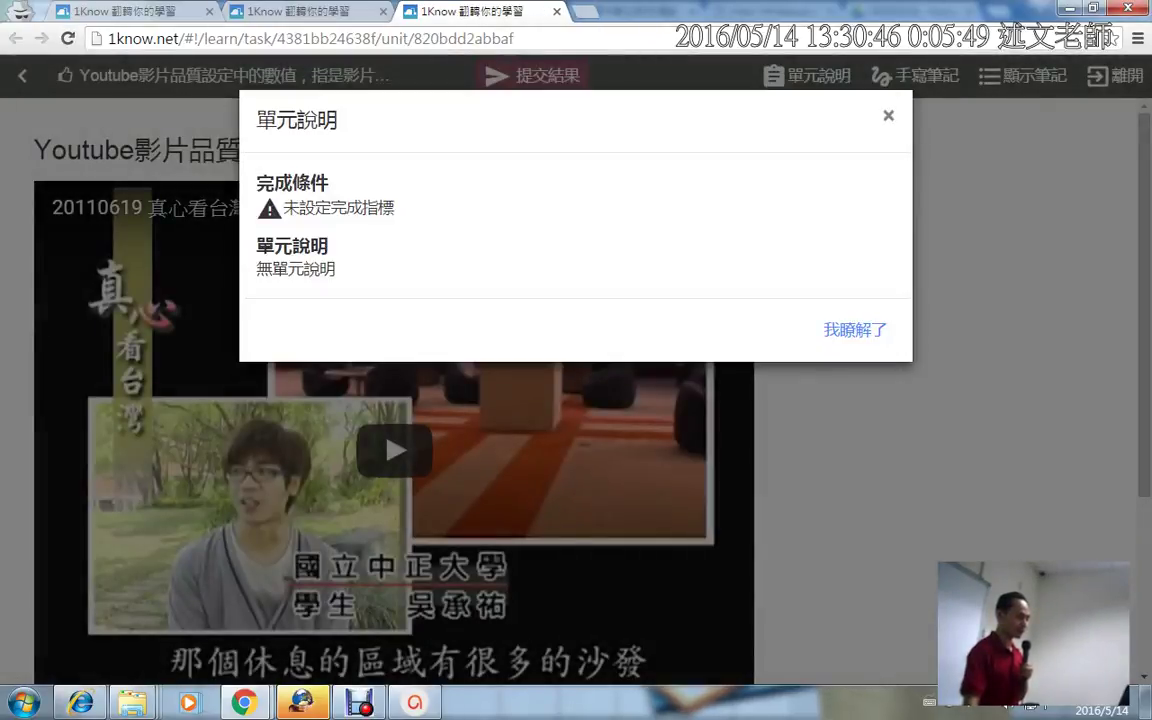
pyautogui.click(855, 330)
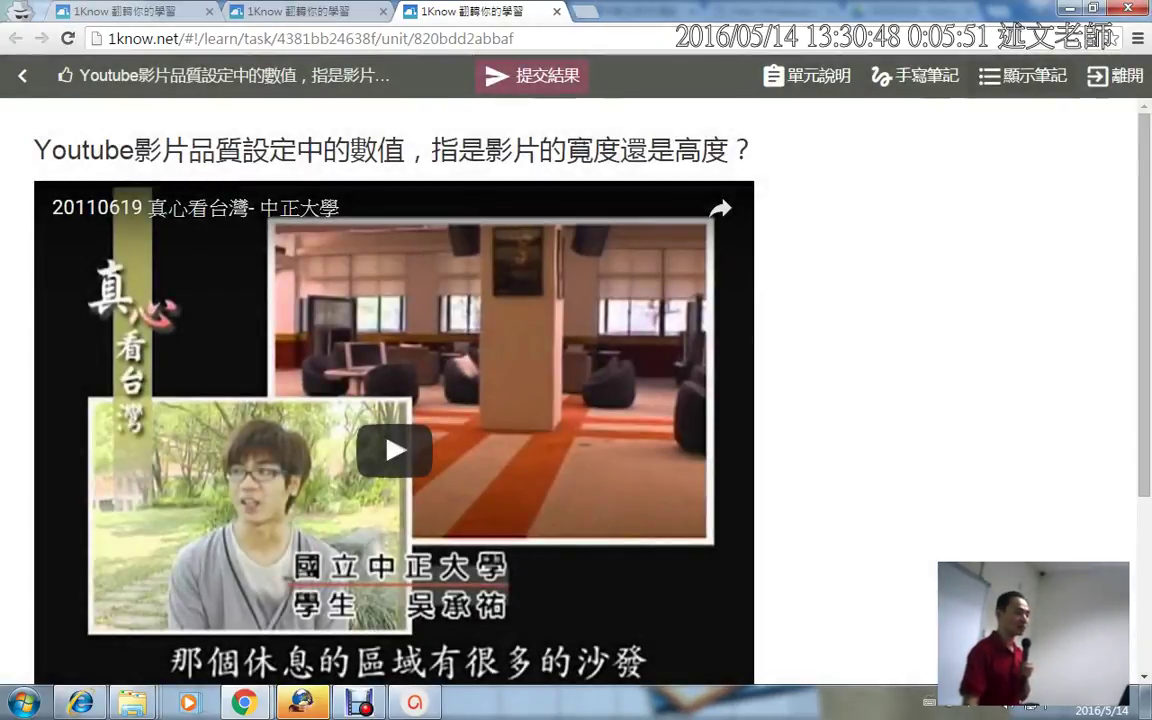
pyautogui.click(1022, 77)
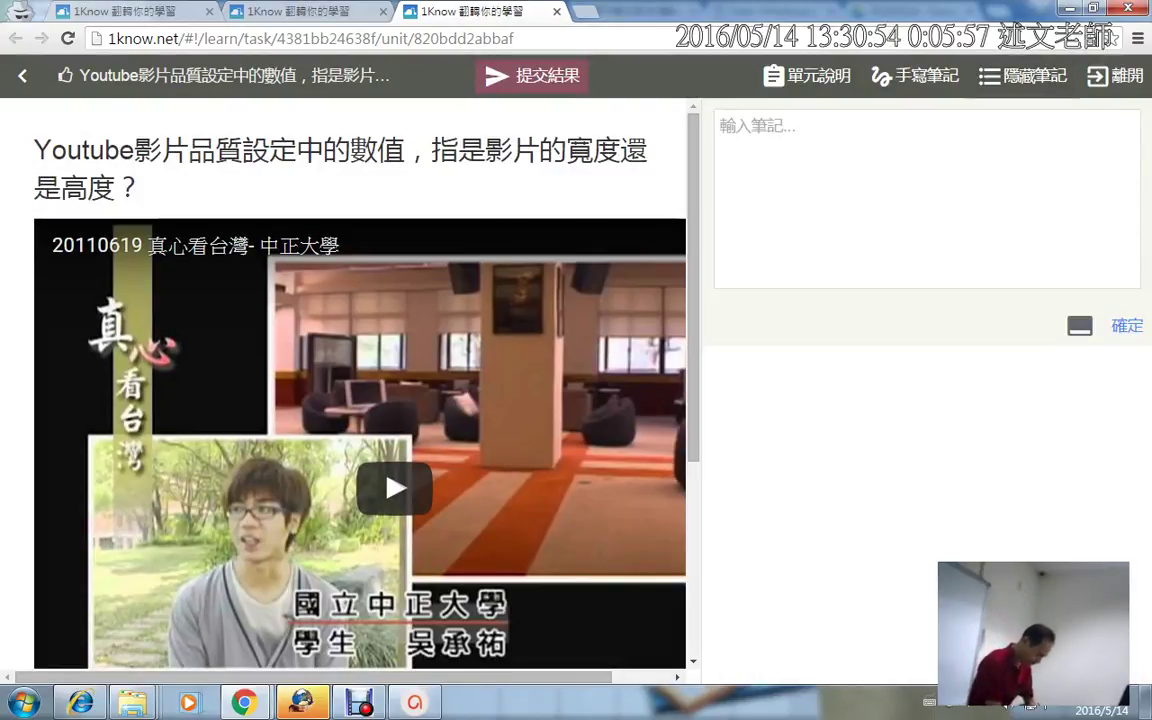
pyautogui.hotkey('ctrl', 'space')
pyautogui.write('文')
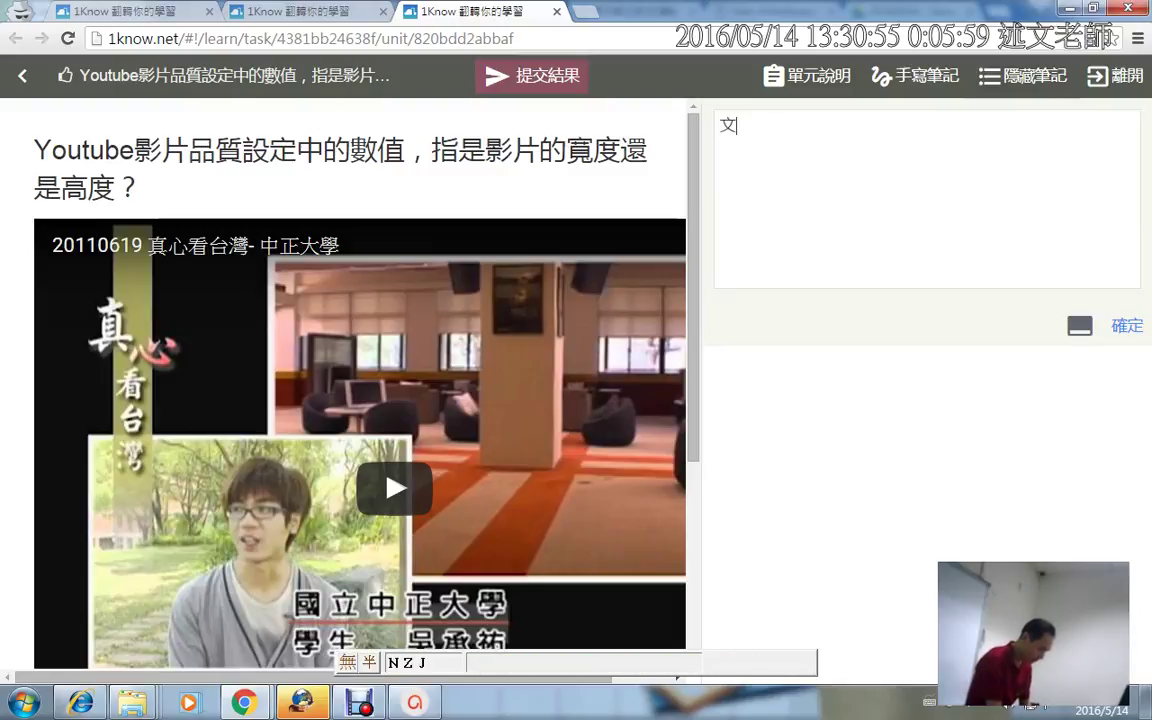
pyautogui.write('字式筆記')
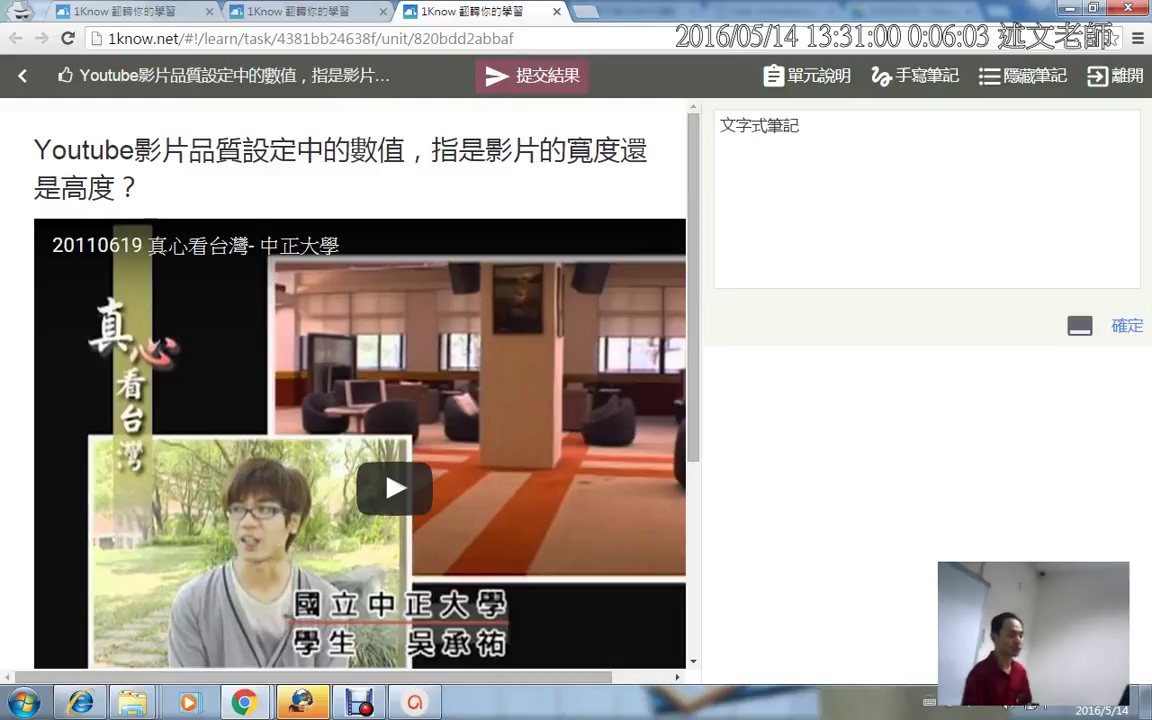
pyautogui.click(1127, 325)
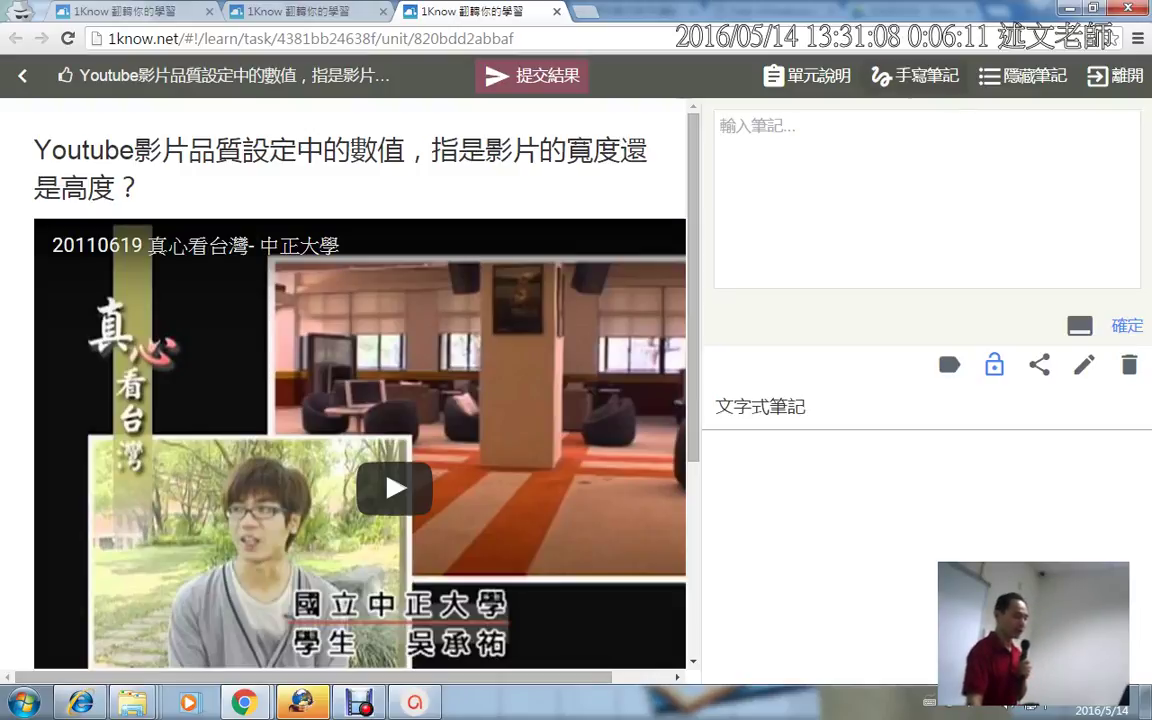
# - Try the handwritten note feature, dismiss the browser extension notice, and close the unit after viewing the answer options
pyautogui.click(880, 75)
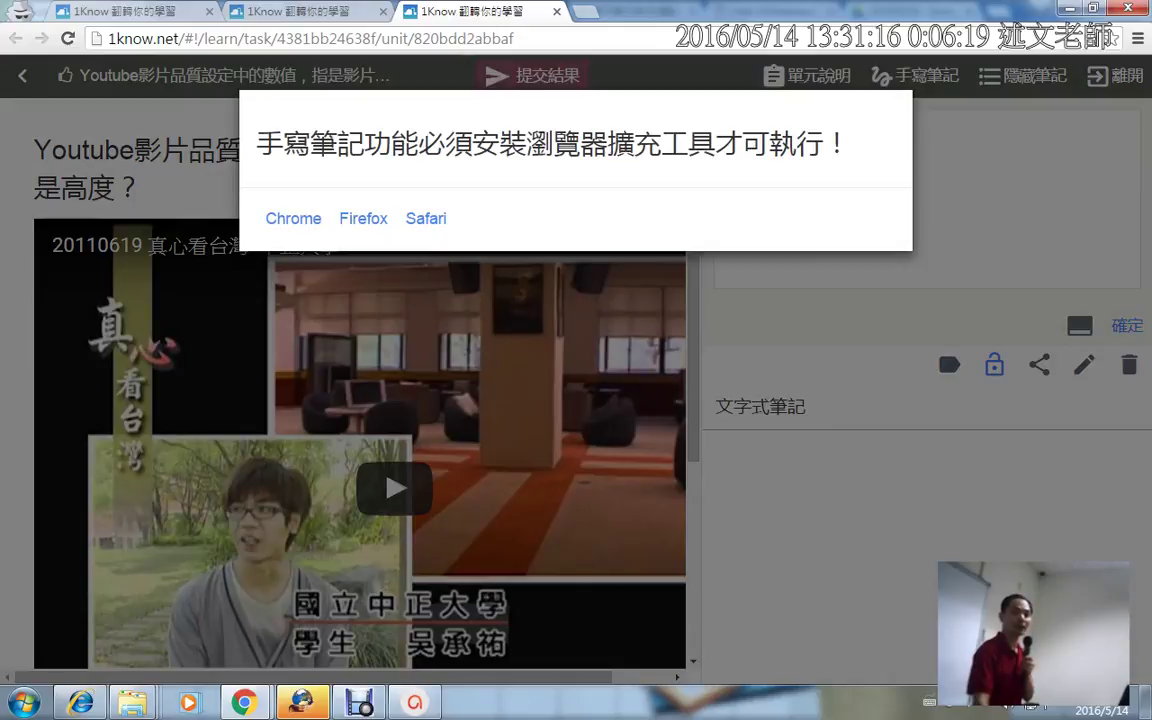
pyautogui.press('Escape')
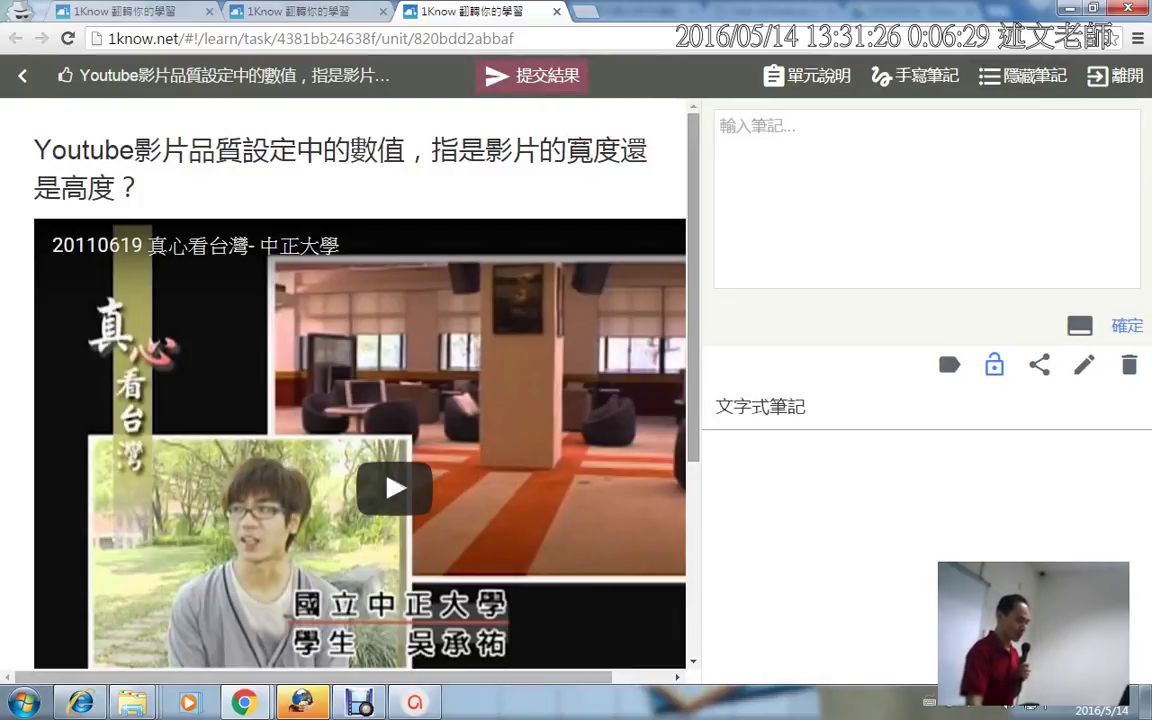
pyautogui.scroll(-3, 360, 380)
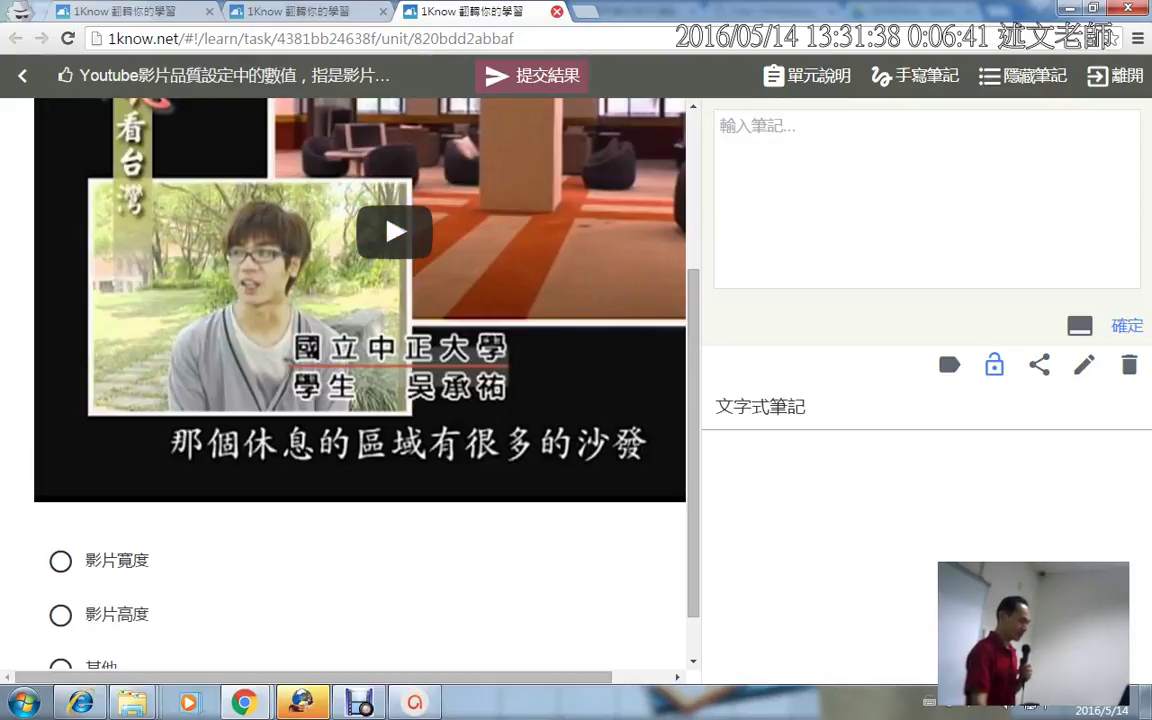
pyautogui.click(557, 11)
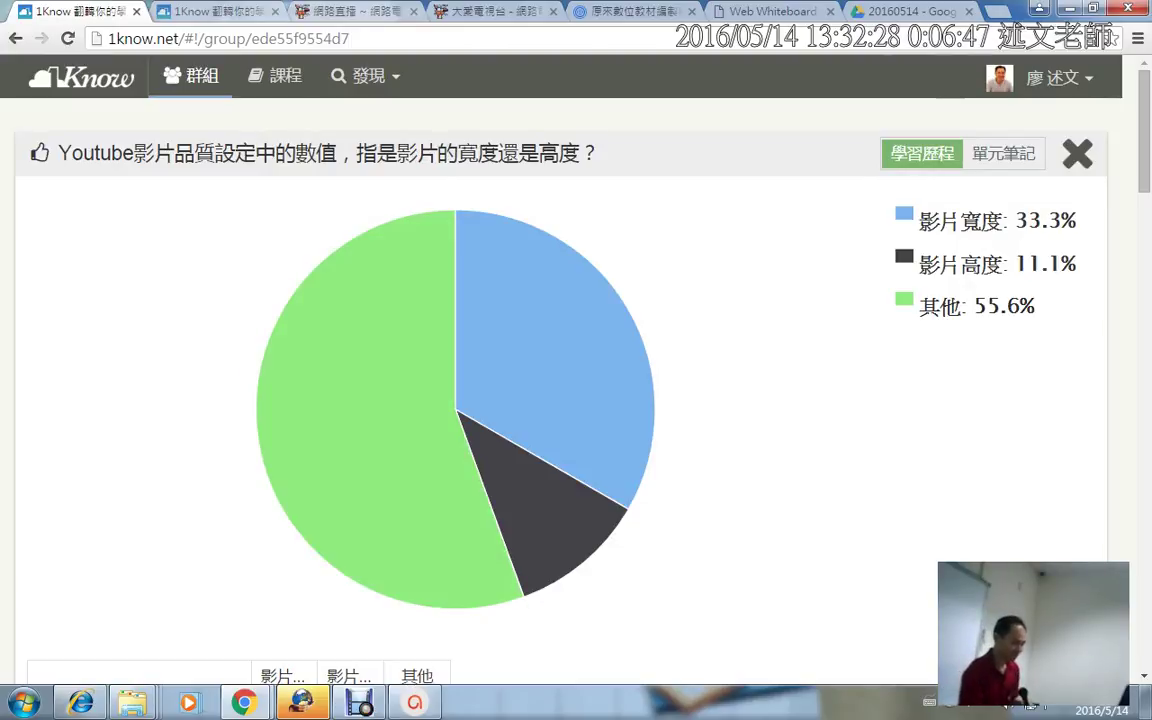
# - Underline the 其他 legend entry on screen, erase the line, draw a check mark beside 影片高度, and clear the annotation
pyautogui.moveTo(897, 322); pyautogui.dragTo(1069, 322)
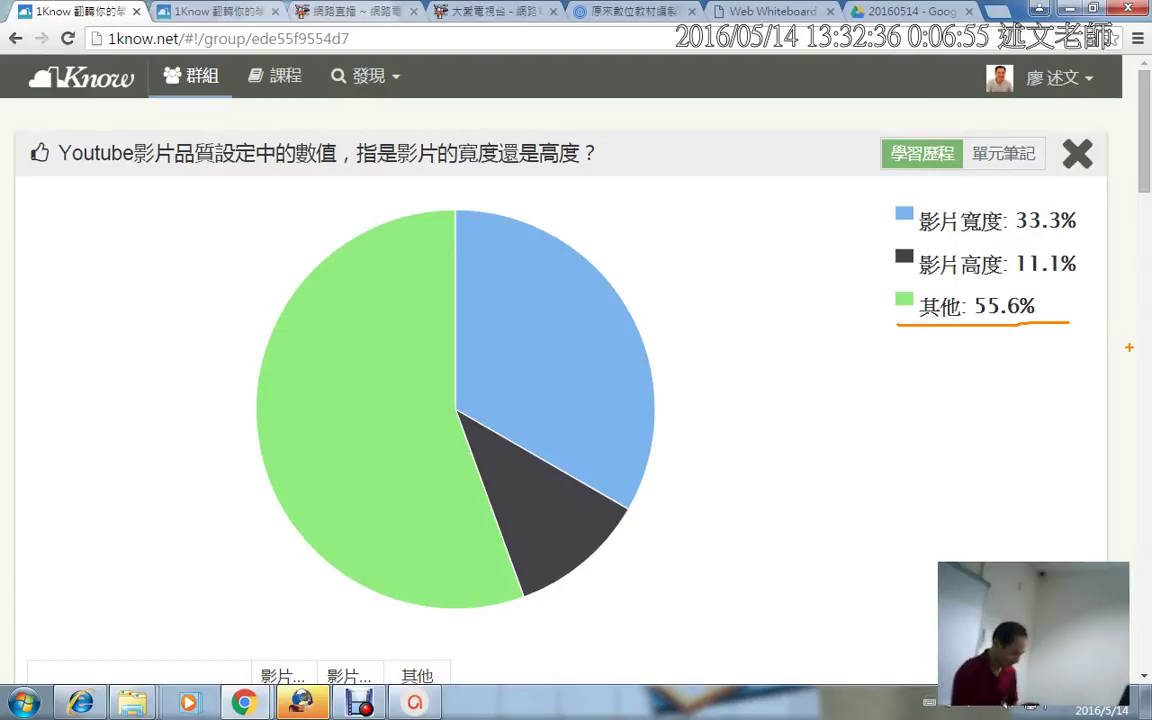
pyautogui.press('e')
pyautogui.moveTo(845, 250)
pyautogui.mouseDown()
pyautogui.moveTo(853, 268)
pyautogui.moveTo(881, 230)
pyautogui.mouseUp()
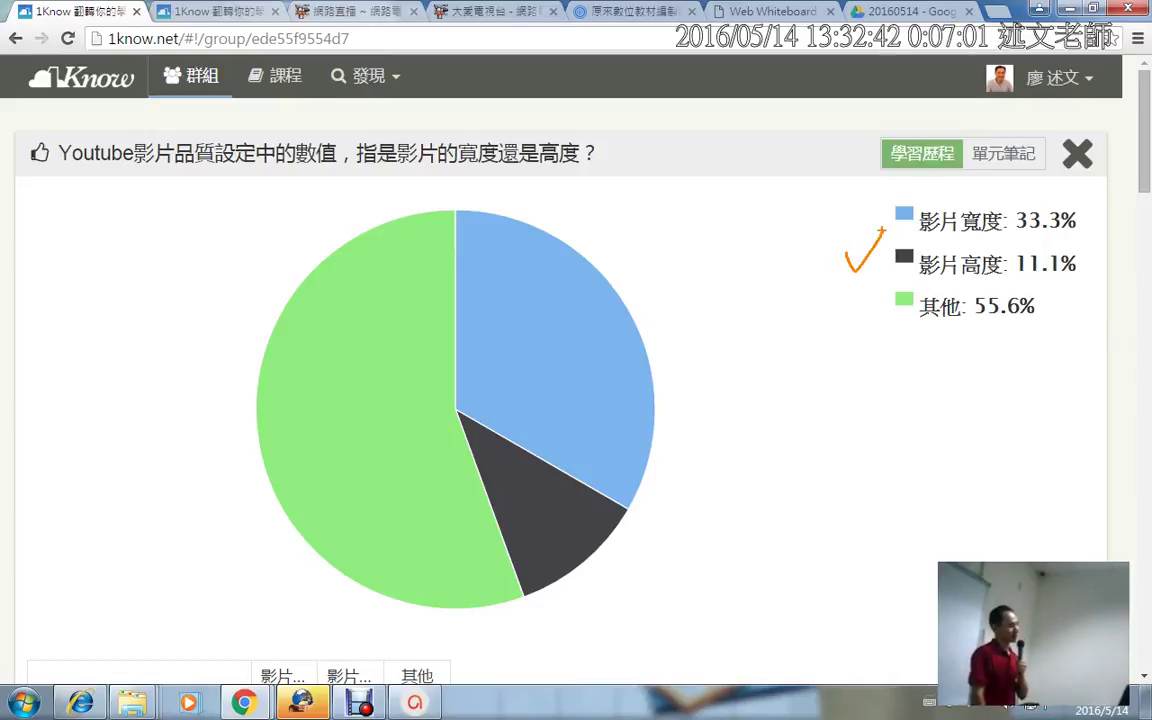
pyautogui.press('Escape')
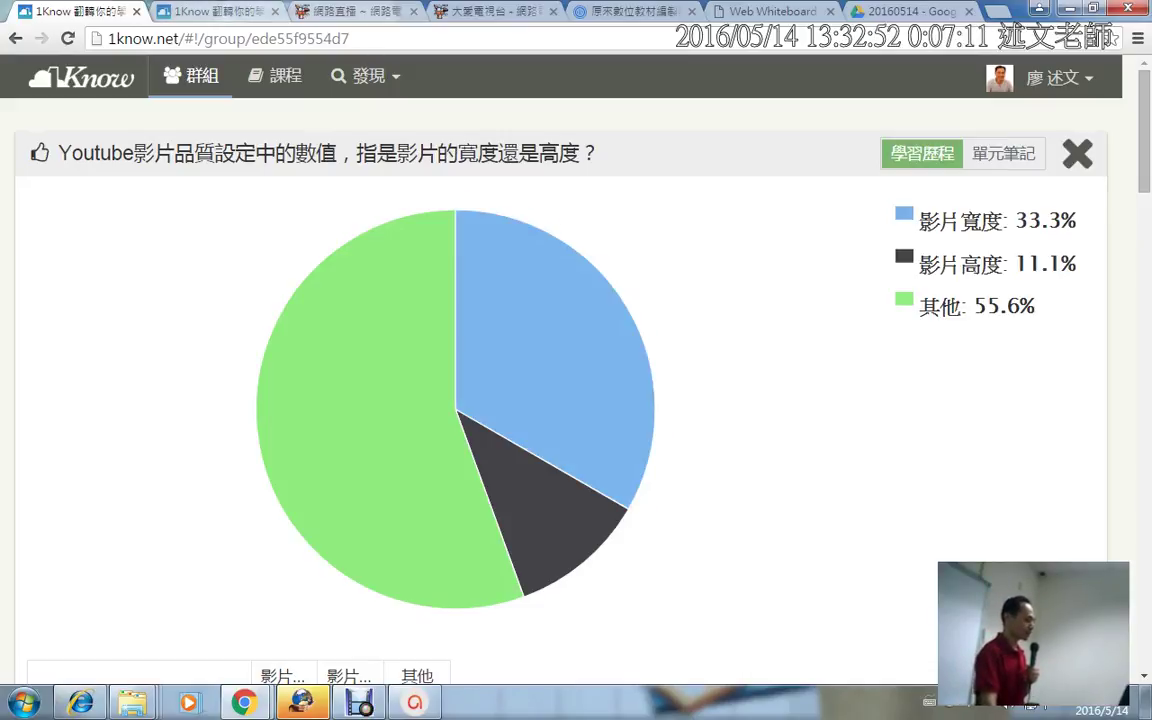
# - Return to the opened Youtube quality unit and display the quality options of its embedded video
pyautogui.click(226, 12)
pyautogui.scroll(-2, 590, 392)
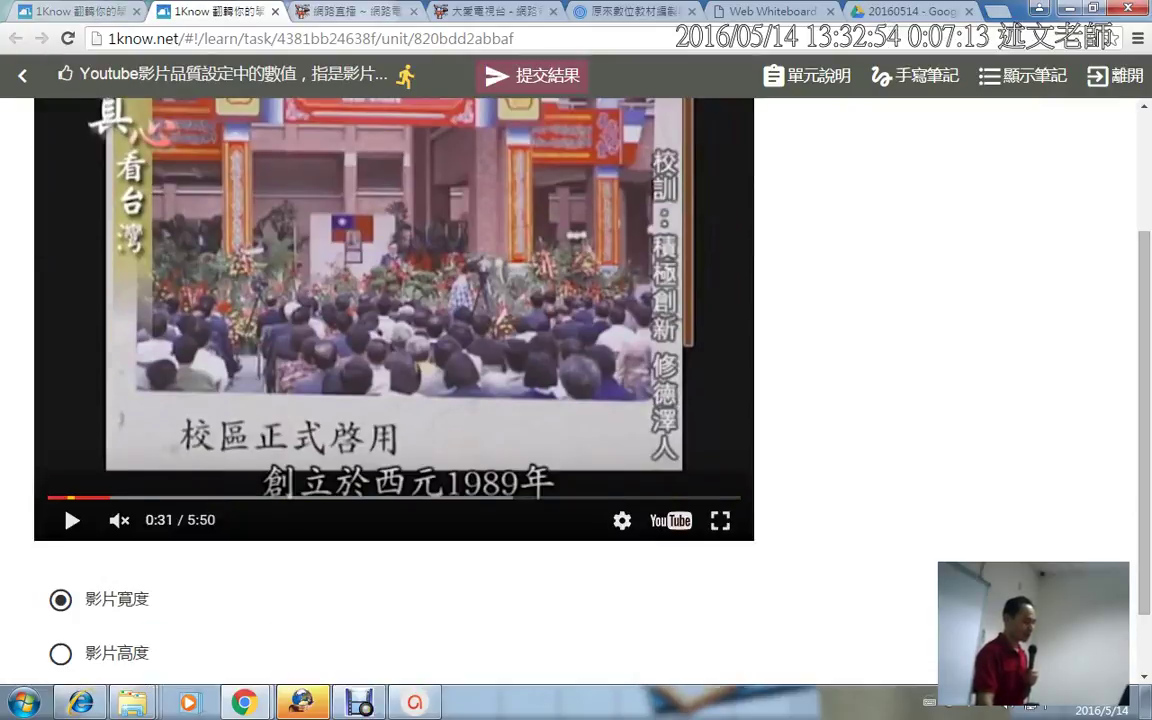
pyautogui.click(622, 520)
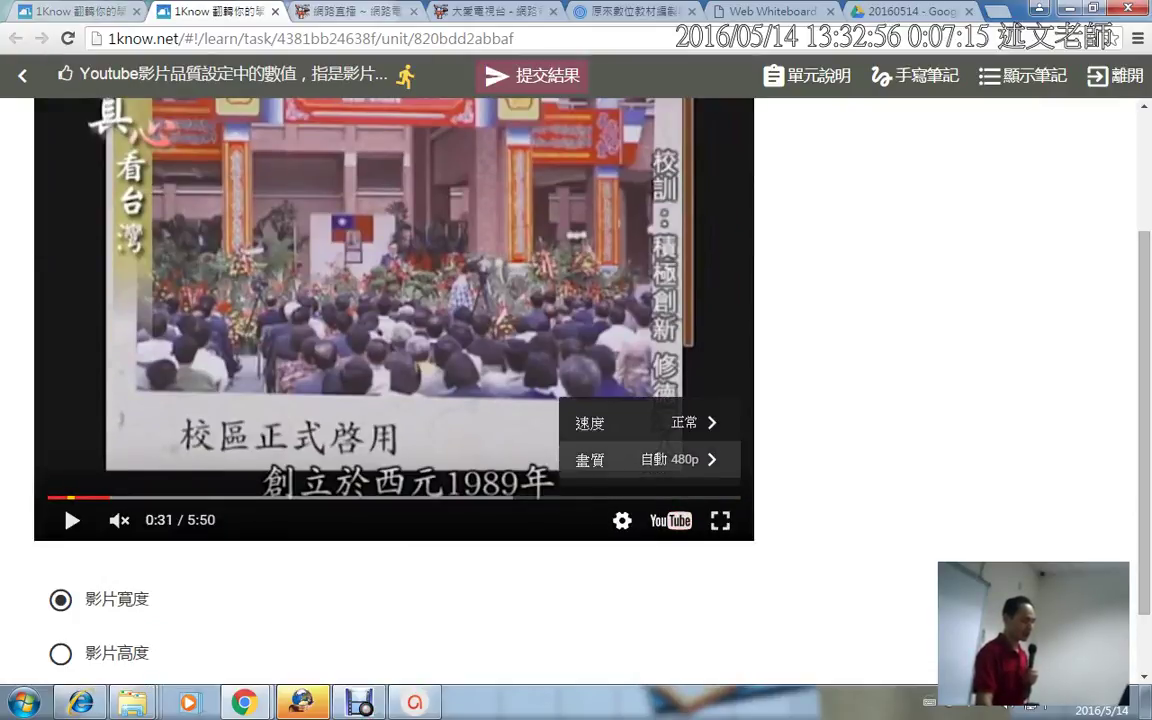
pyautogui.click(640, 459)
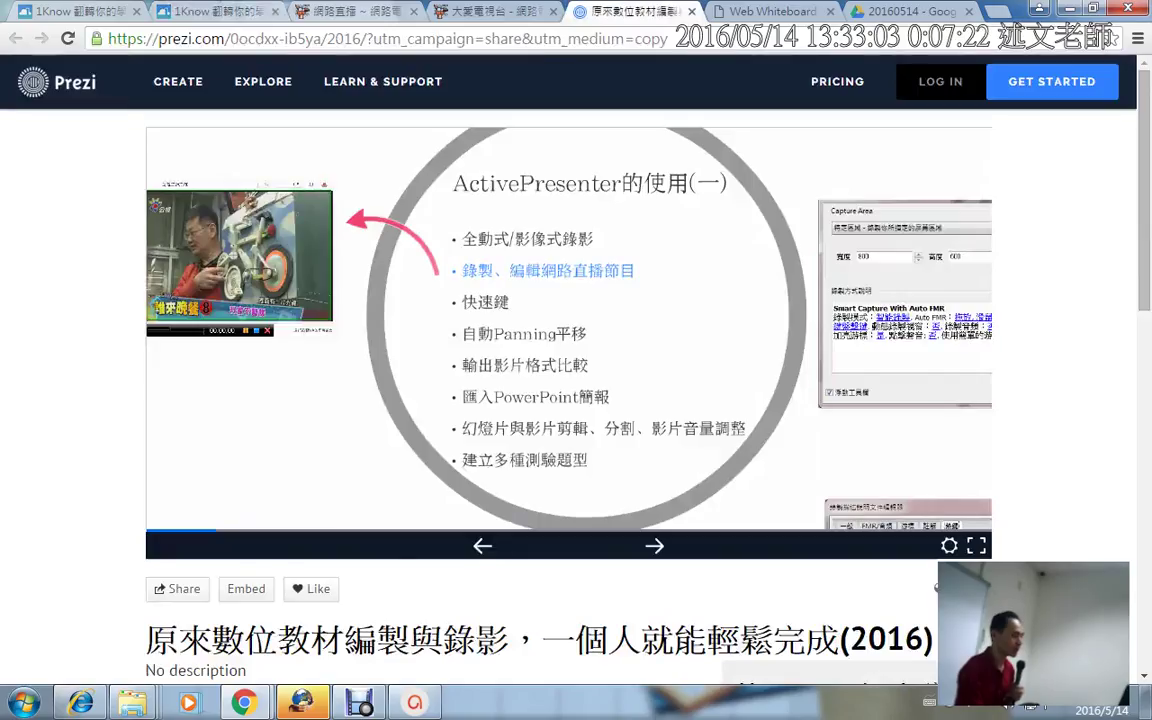
# - Bring up the Prezi presentation, switch to ActivePresenter, and list the preset sizes for the blank project
pyautogui.click(628, 11)
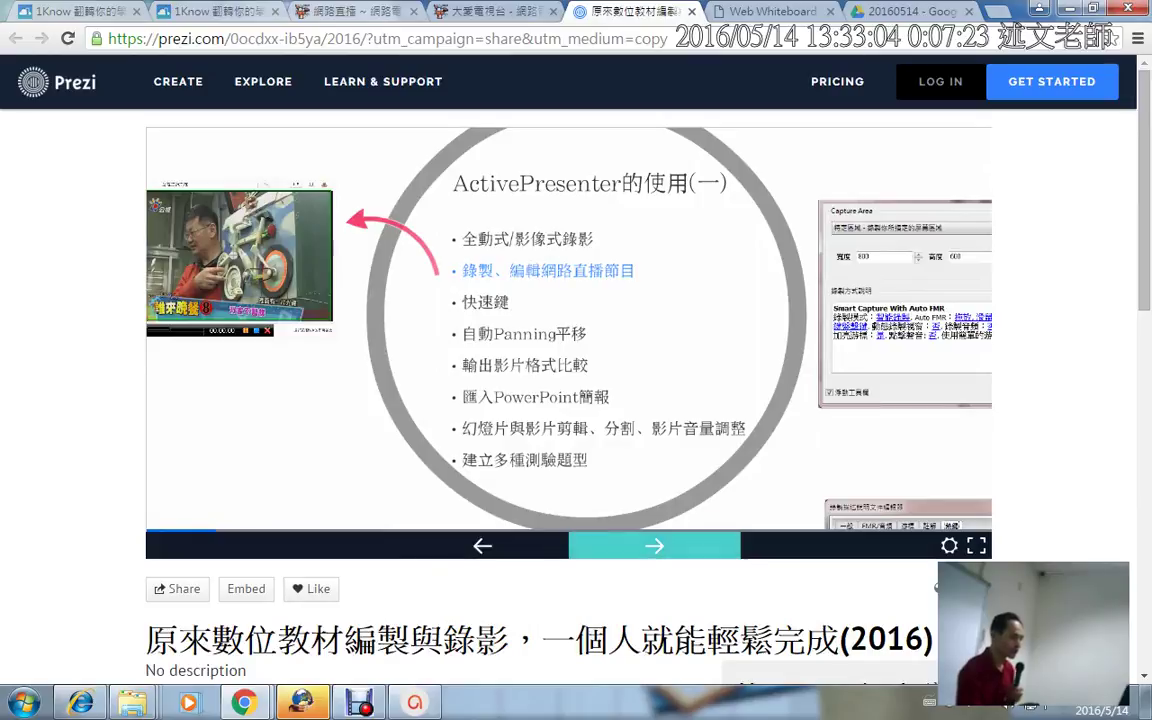
pyautogui.click(415, 702)
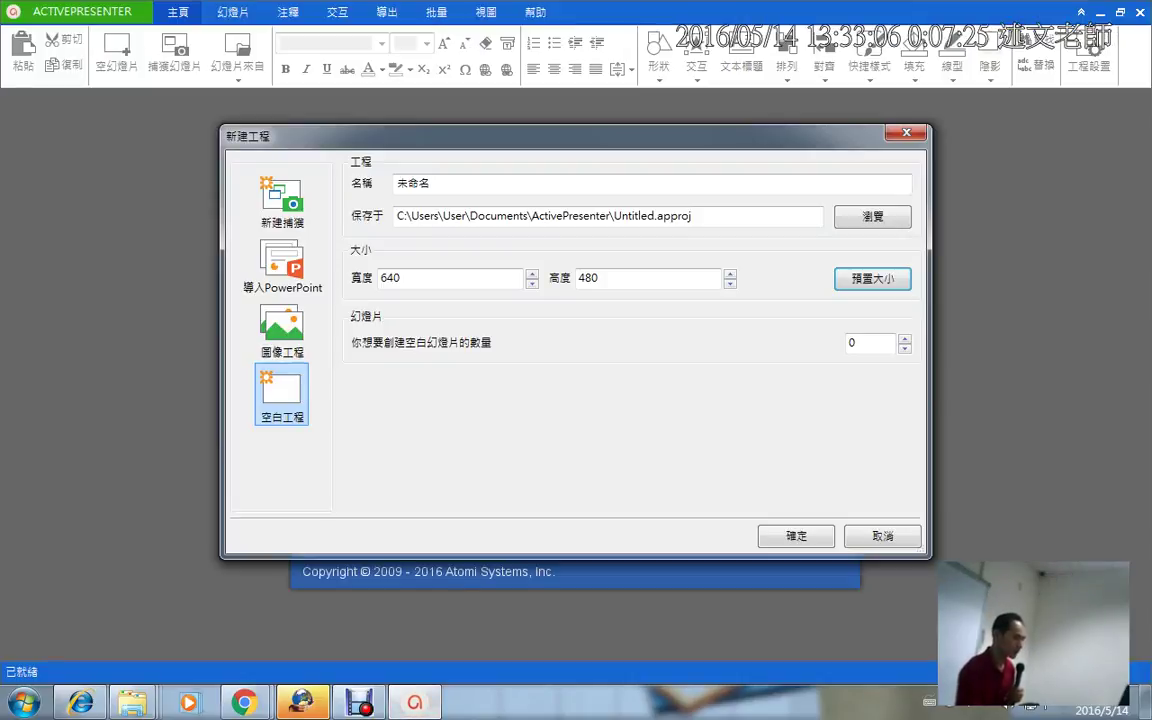
pyautogui.click(873, 279)
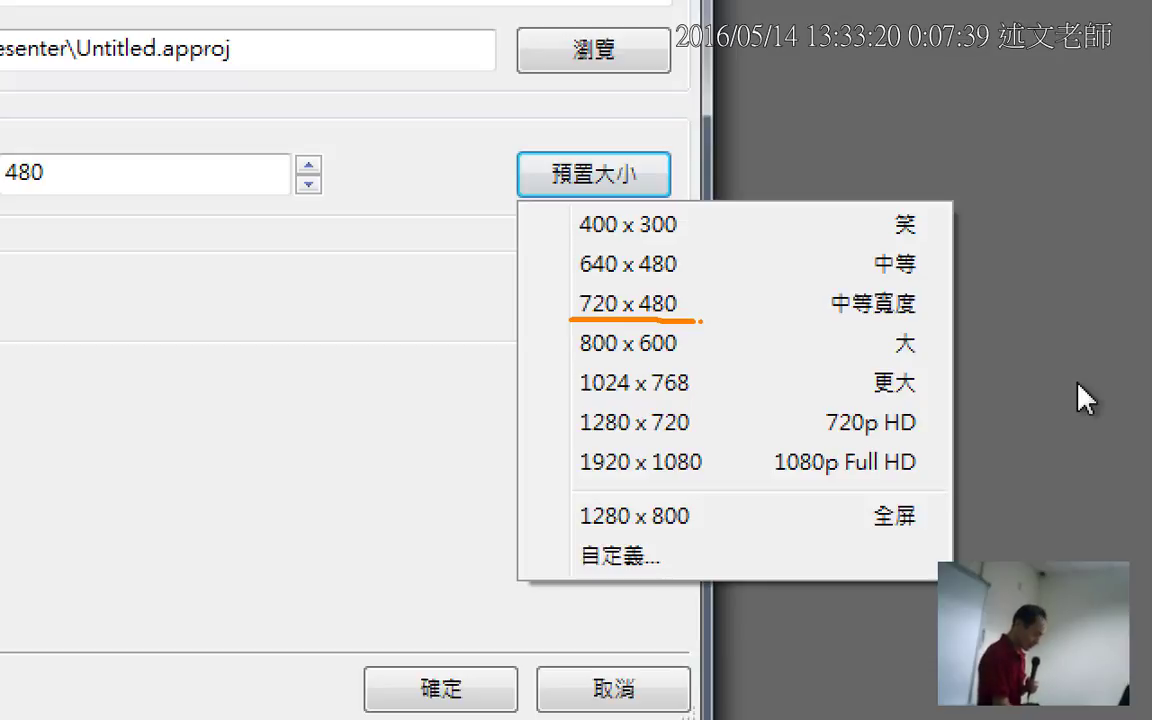
# - Leave the preset size list, switch to the browser, and open the YouTube home page in a new tab through a search for "youtube."
pyautogui.press('Escape')
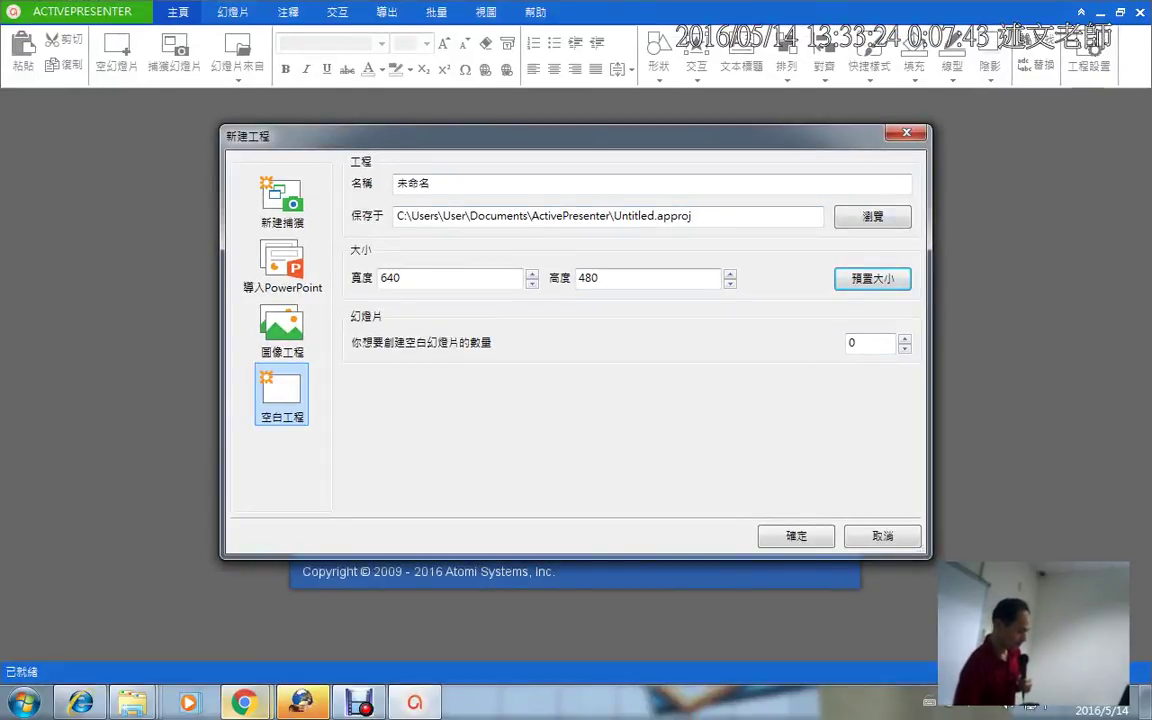
pyautogui.click(243, 703)
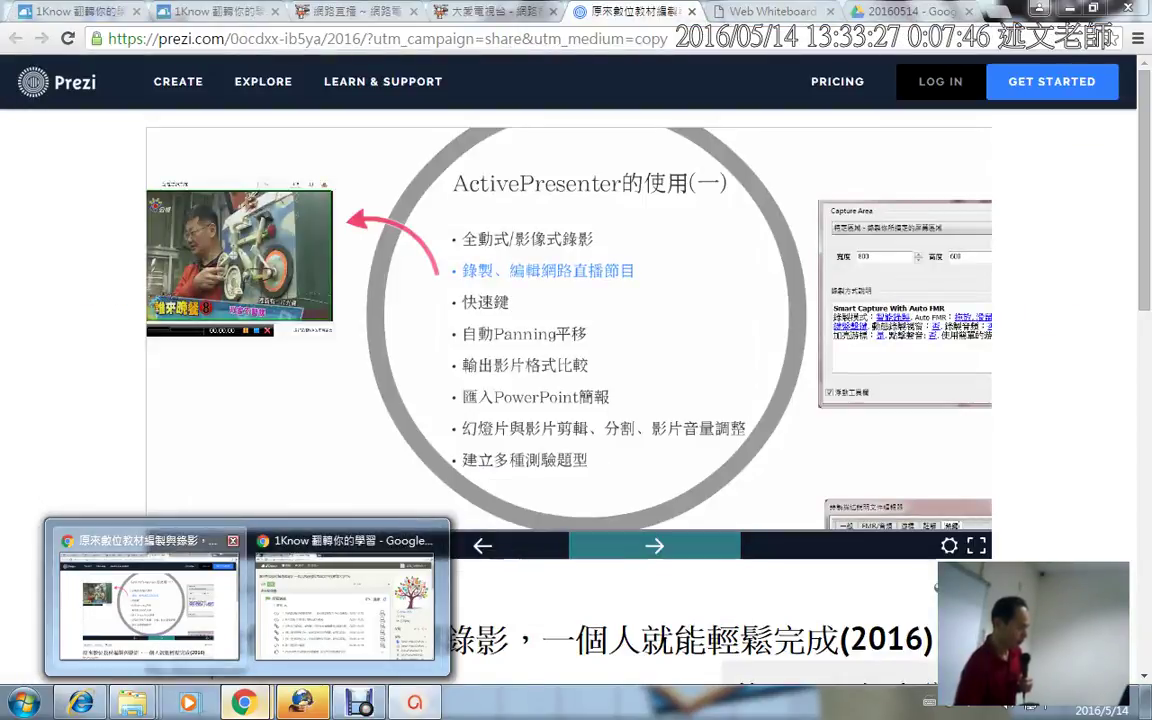
pyautogui.click(148, 600)
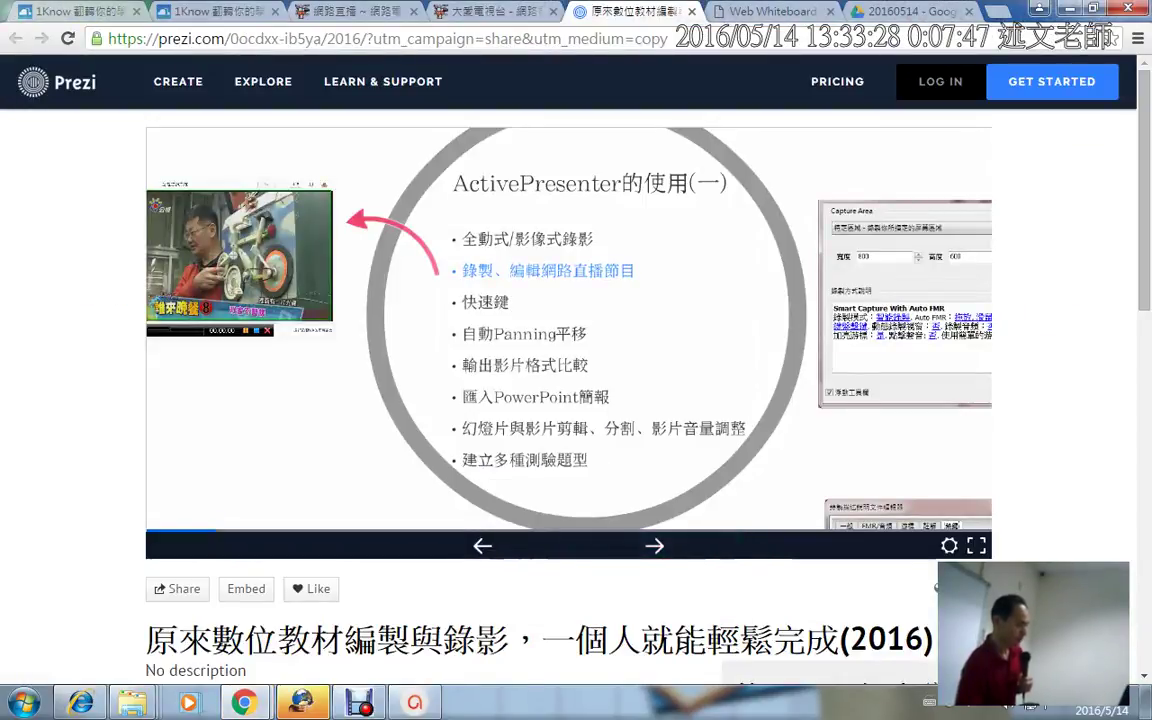
pyautogui.hotkey('ctrl', 't')
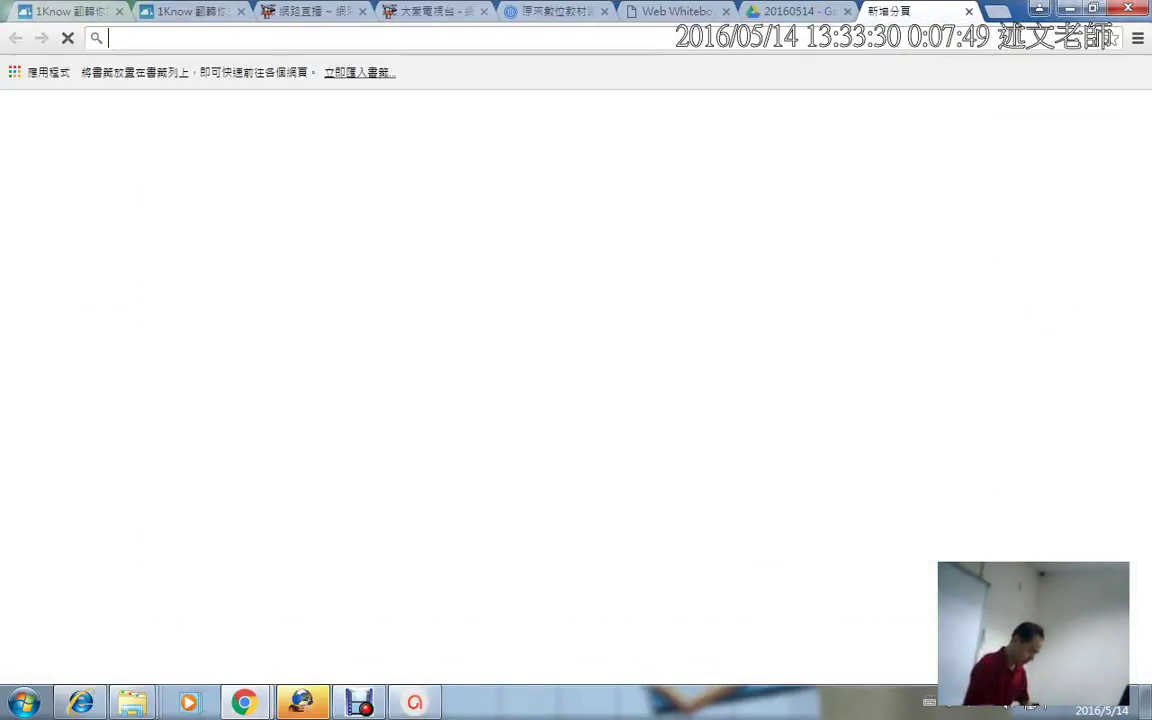
pyautogui.write('youtube.')
pyautogui.press('Return')
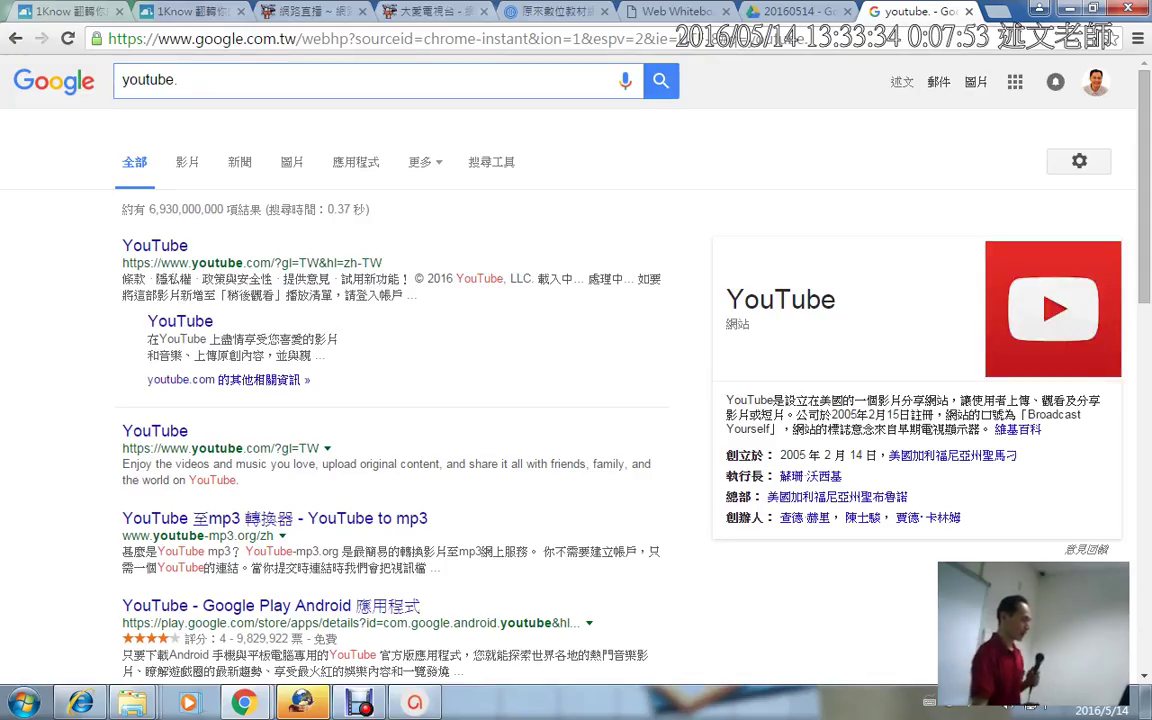
pyautogui.click(155, 246)
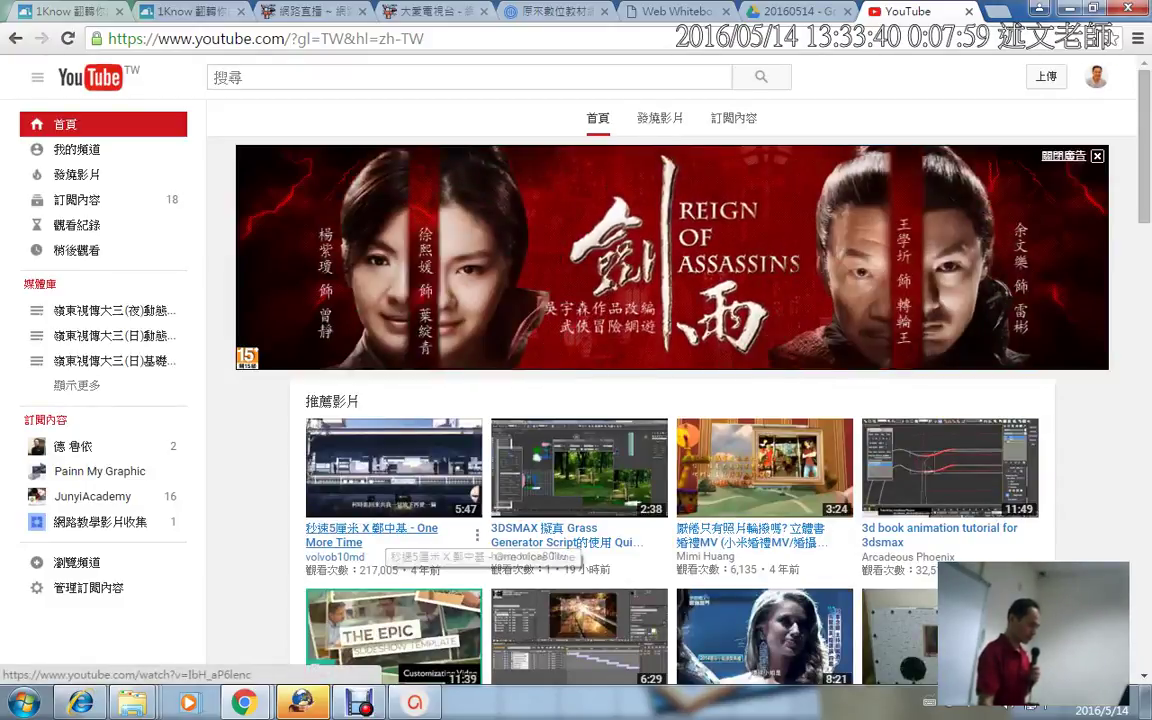
# - Open the recommended 秒速5厘米 One More Time video and display its playback quality options
pyautogui.click(371, 530)
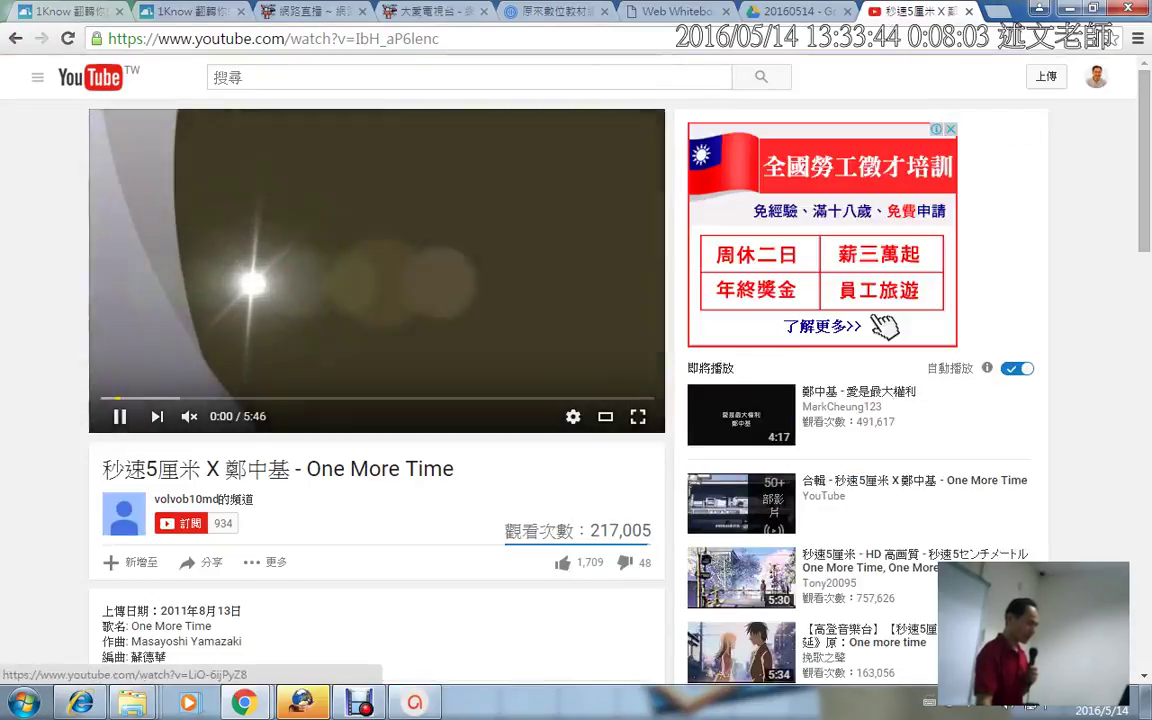
pyautogui.click(573, 416)
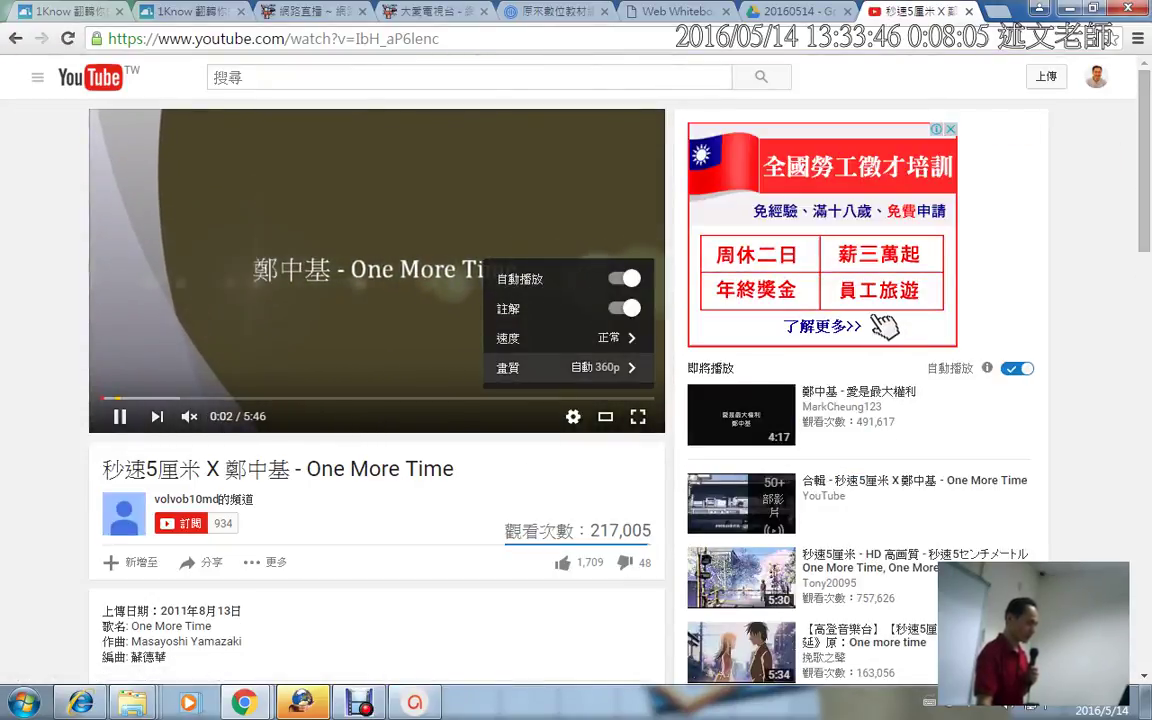
pyautogui.click(600, 366)
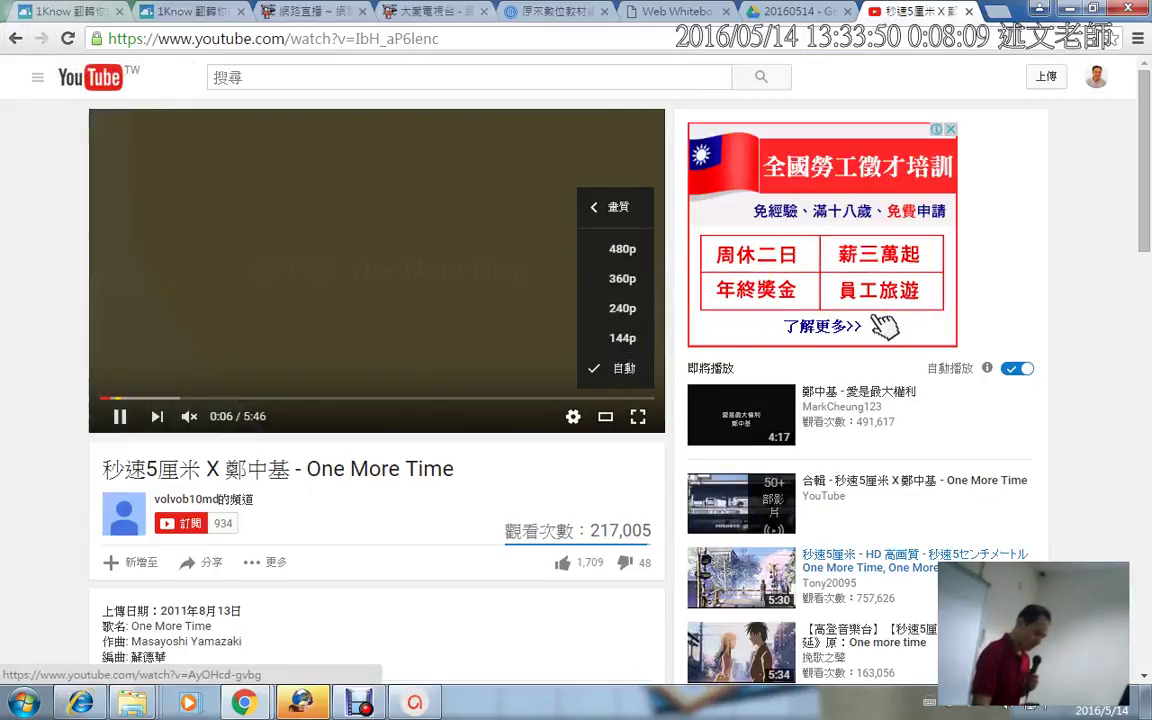
# - Open the suggested 秒速5厘米 HD 高画質 video and display its playback quality options
pyautogui.click(868, 562)
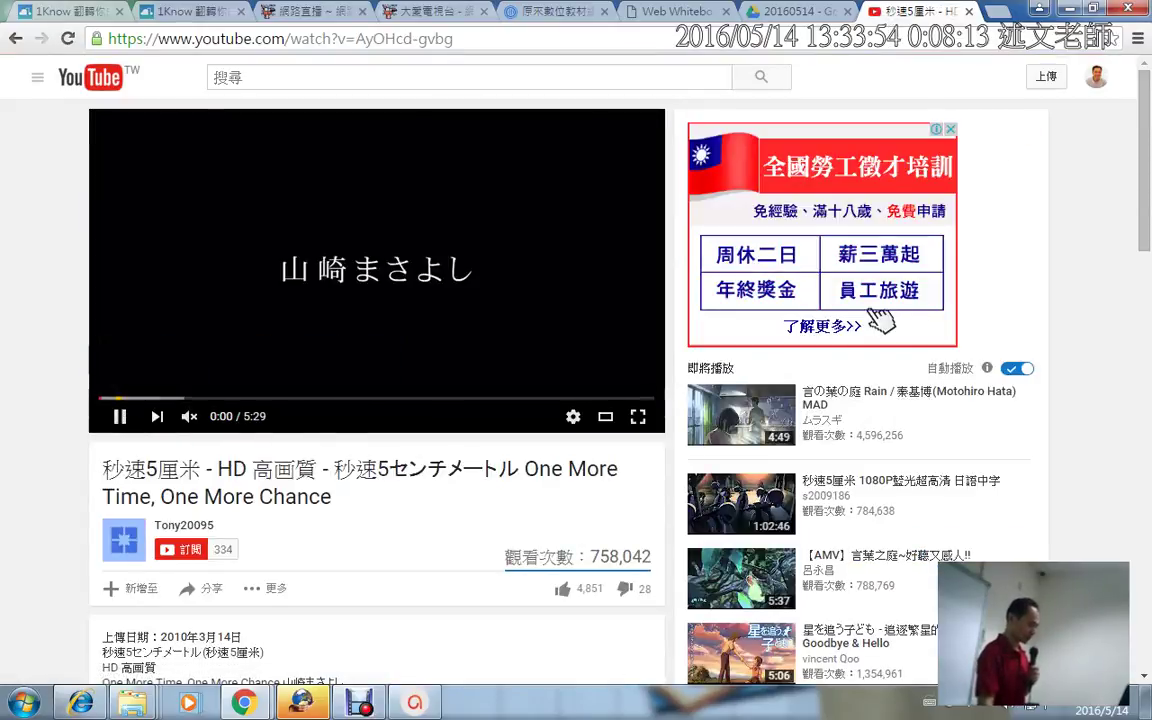
pyautogui.click(573, 416)
pyautogui.click(560, 368)
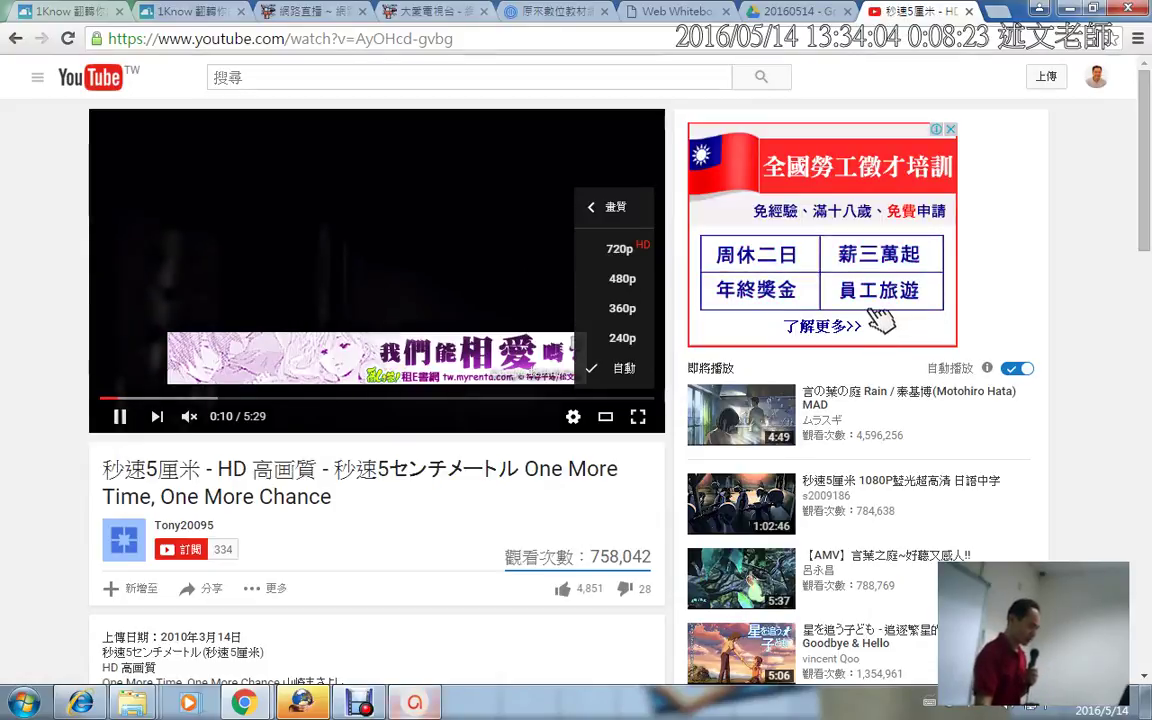
# - Switch to ActivePresenter to list the blank project's preset sizes for comparison, and return to the browser
pyautogui.hotkey('alt', 'Tab')
pyautogui.click(872, 278)
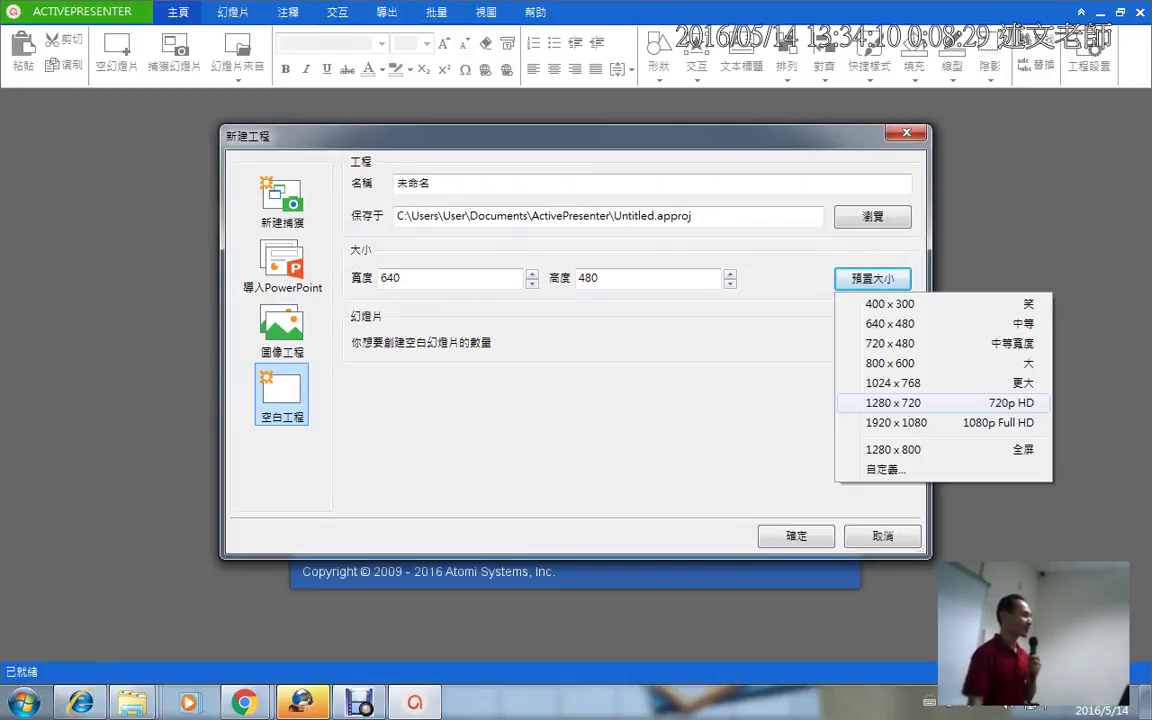
pyautogui.click(245, 702)
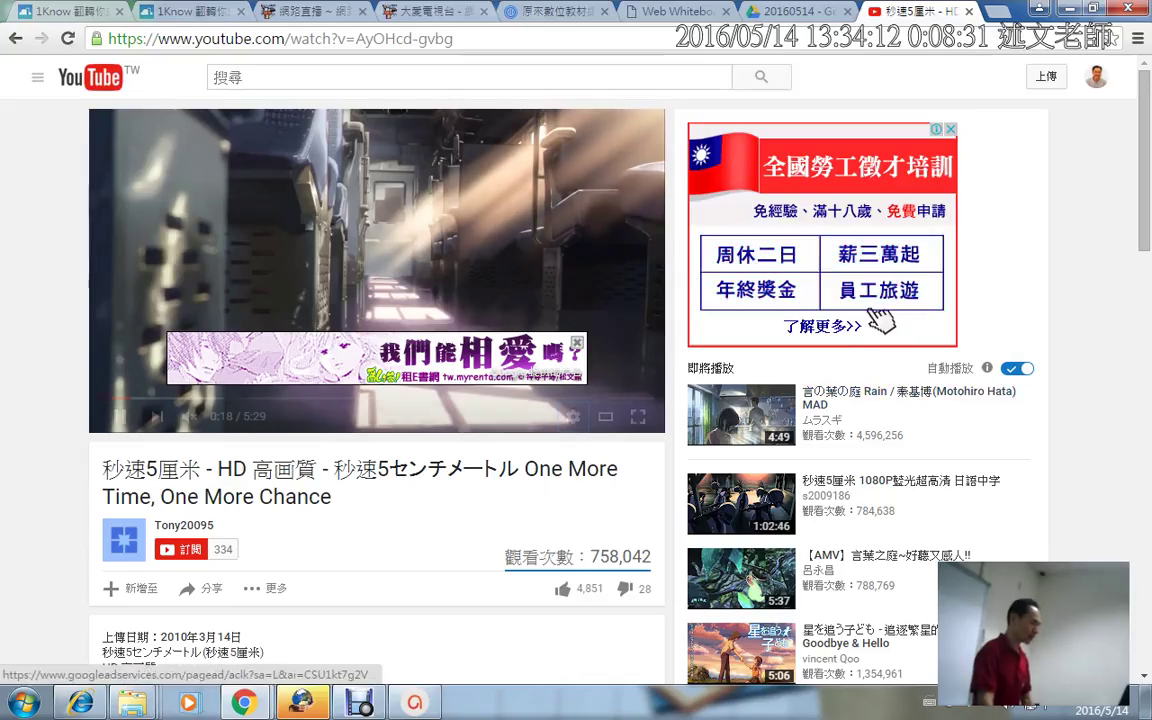
# - Search YouTube for 2k and display the quality options of the WARCRAFT Official 2K Ultra HD Trailer
pyautogui.write('2k')
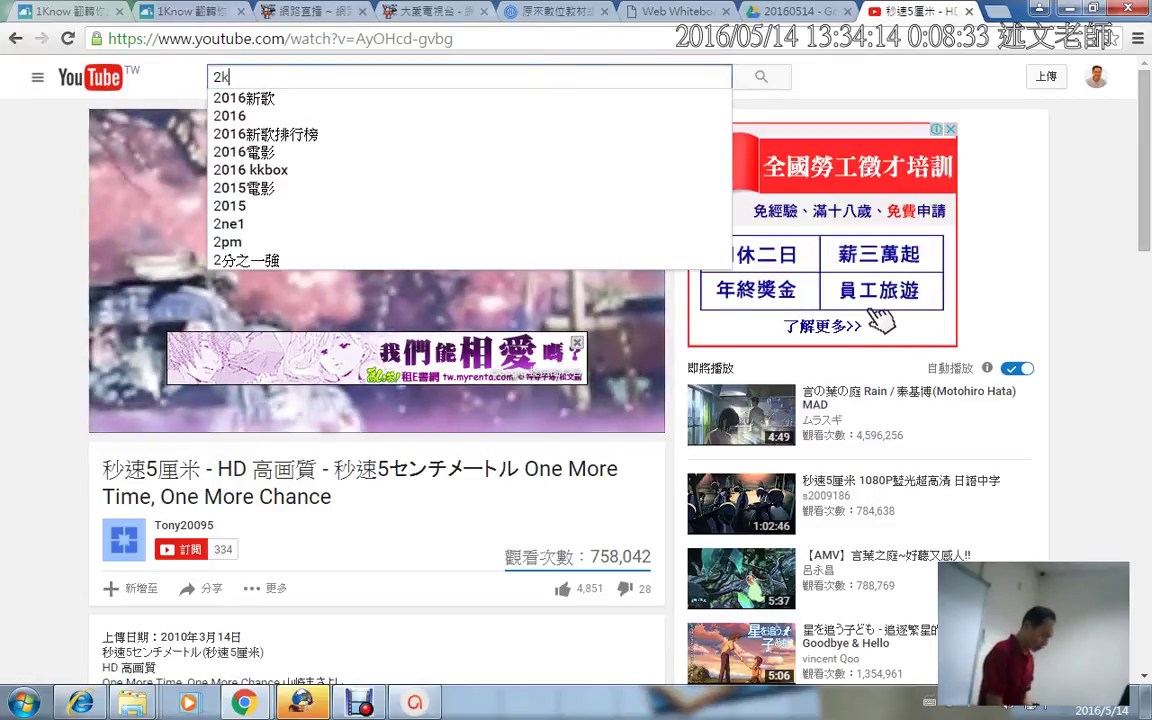
pyautogui.press('Return')
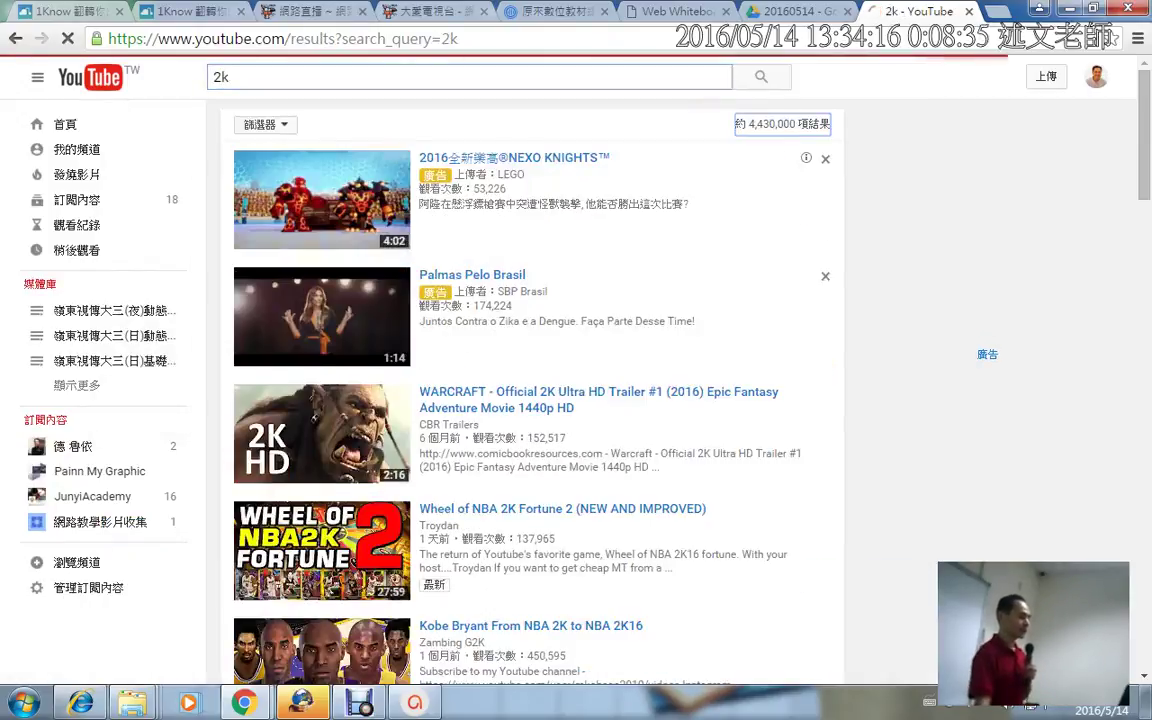
pyautogui.click(330, 440)
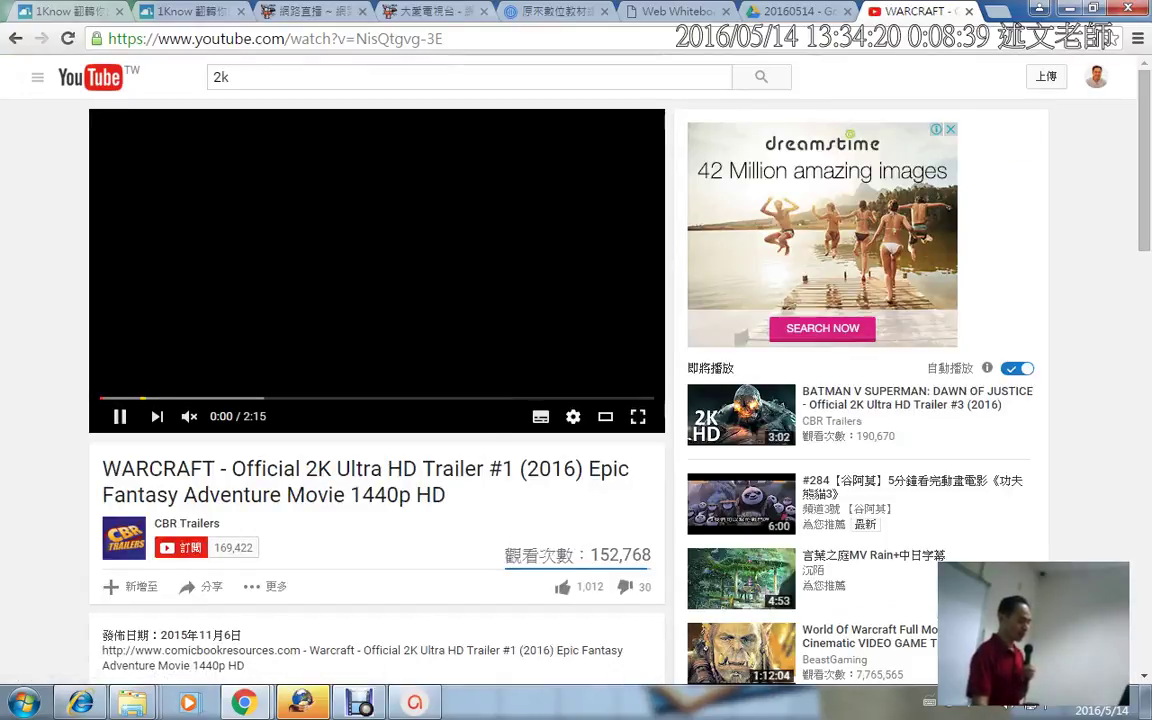
pyautogui.click(573, 416)
pyautogui.click(608, 368)
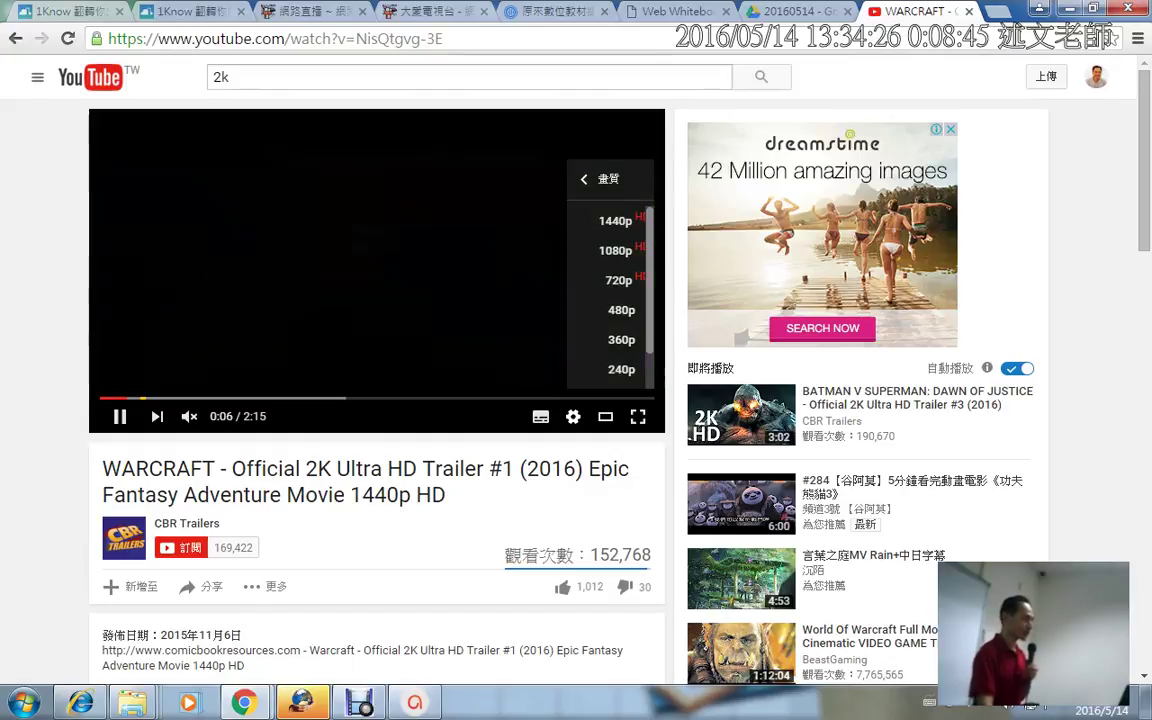
# - Search YouTube for 4k and display the quality options of the 4K Video Beauty of Nature
pyautogui.click(216, 77)
pyautogui.write('4')
pyautogui.press('Return')
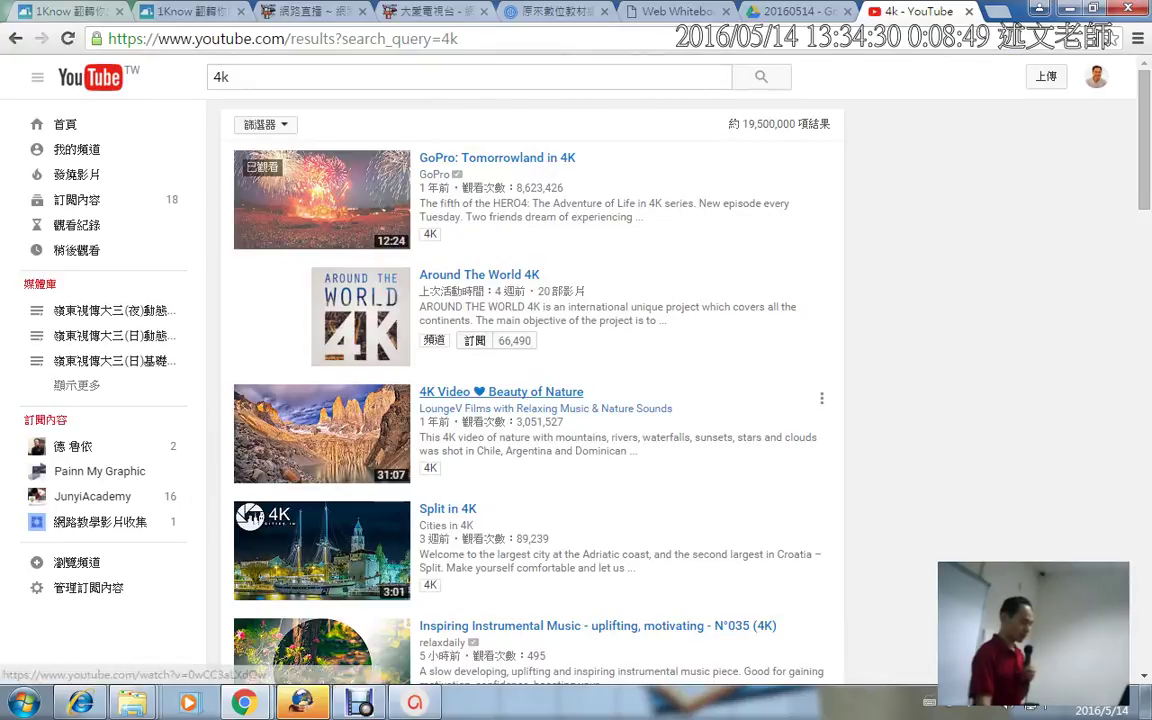
pyautogui.click(477, 392)
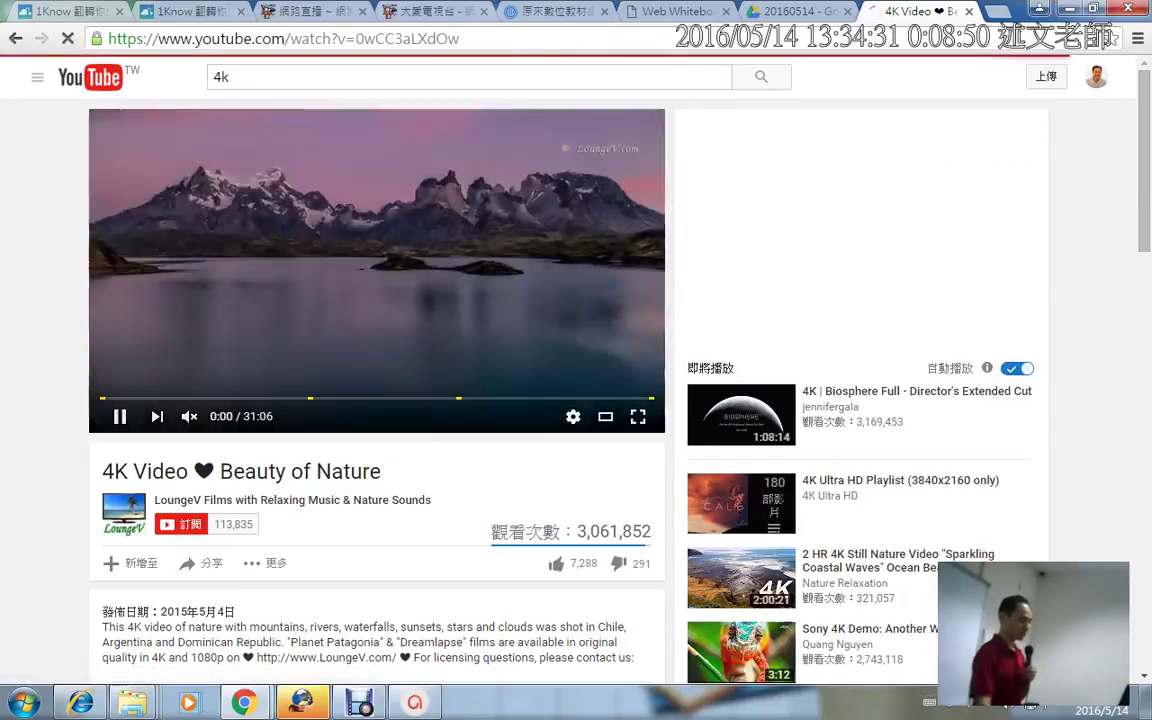
pyautogui.click(573, 416)
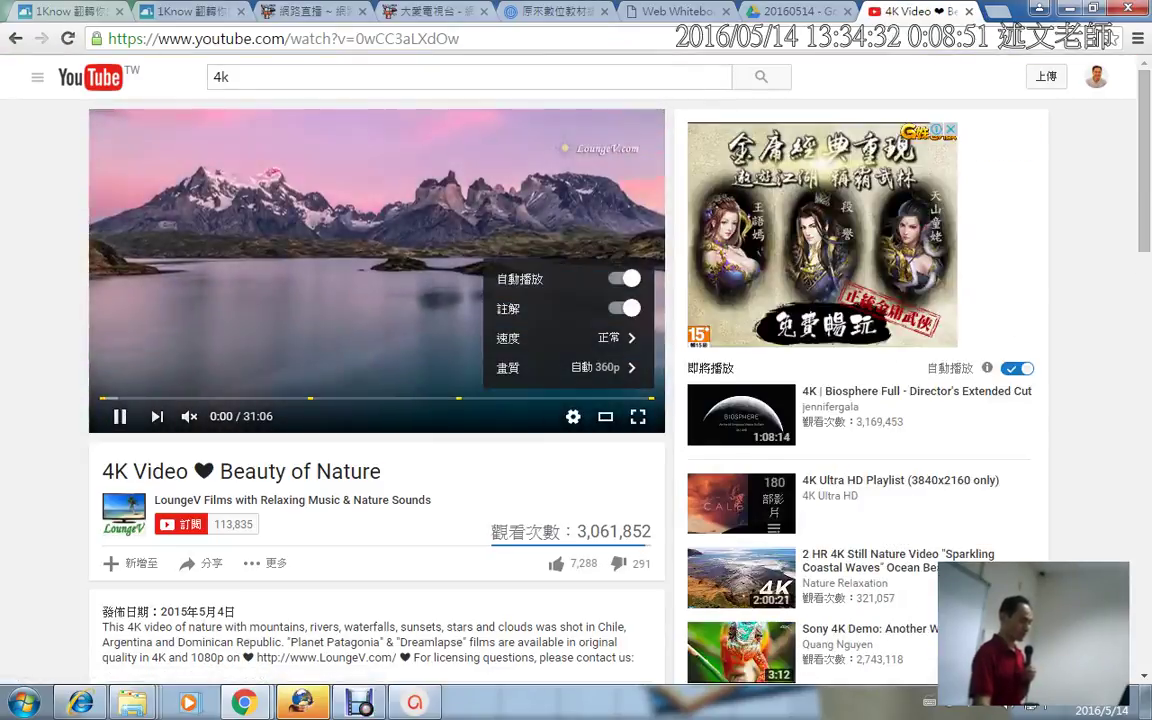
pyautogui.click(600, 365)
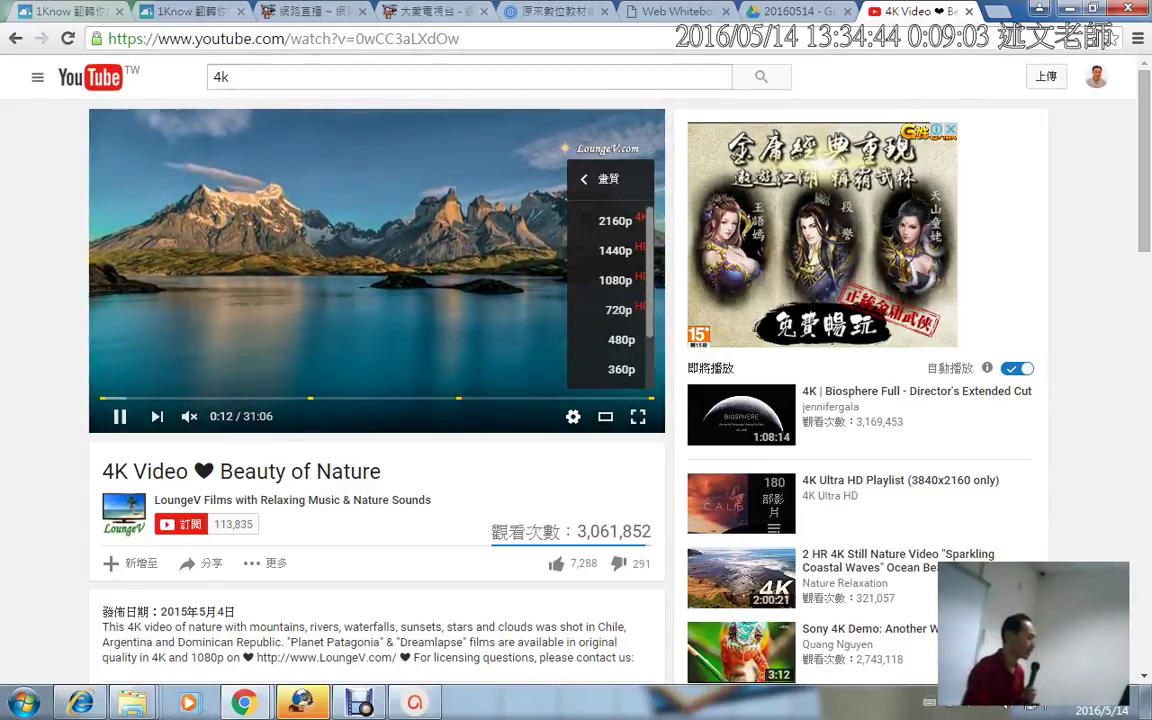
# - Search YouTube for 8k and display the quality options of the Ghost Towns in 8K video
pyautogui.moveTo(222, 77); pyautogui.dragTo(212, 77)
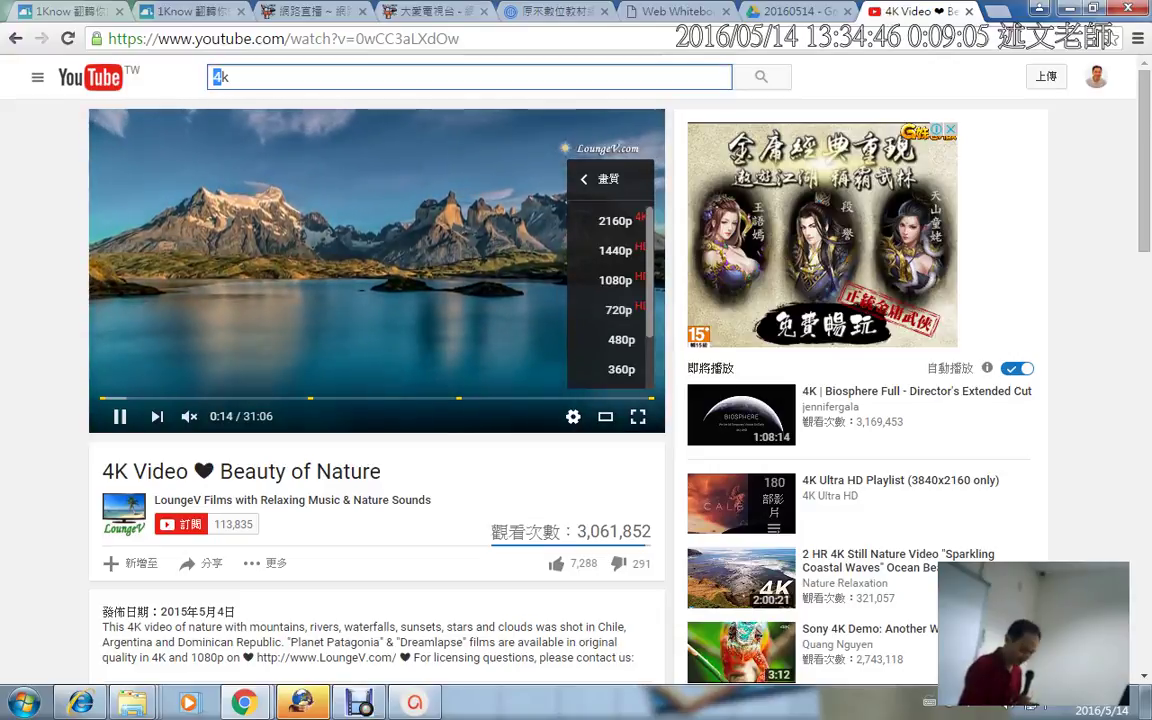
pyautogui.write('8')
pyautogui.press('Return')
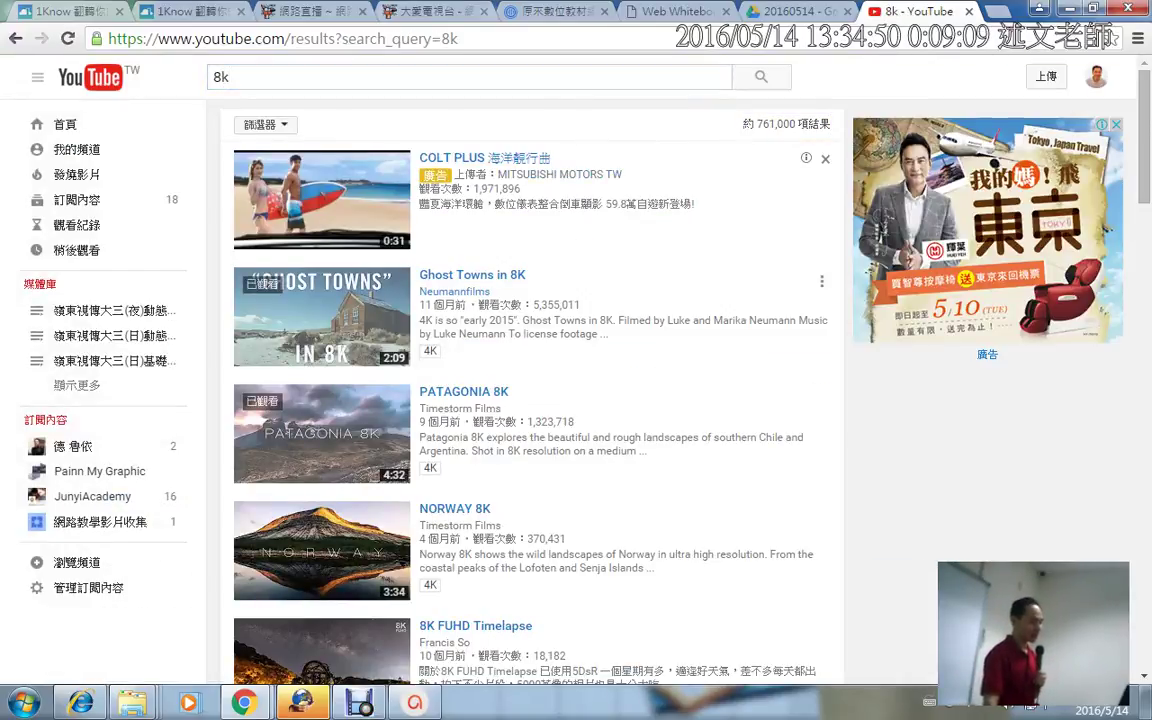
pyautogui.click(472, 275)
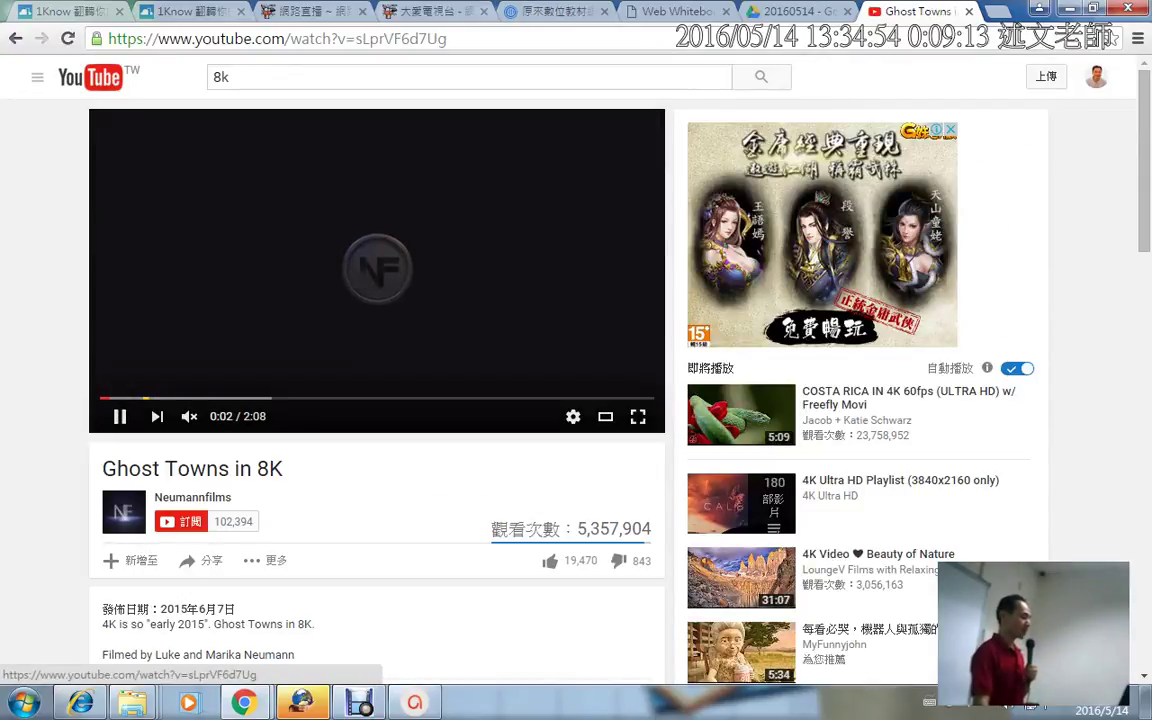
pyautogui.click(573, 416)
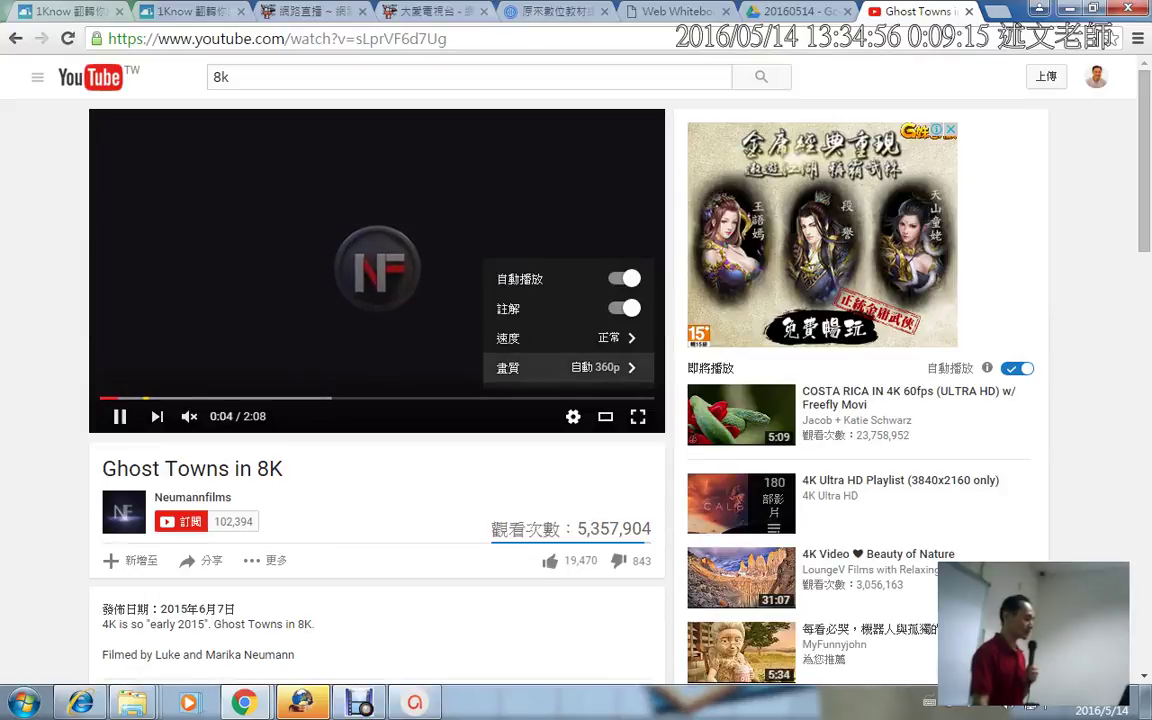
pyautogui.click(565, 367)
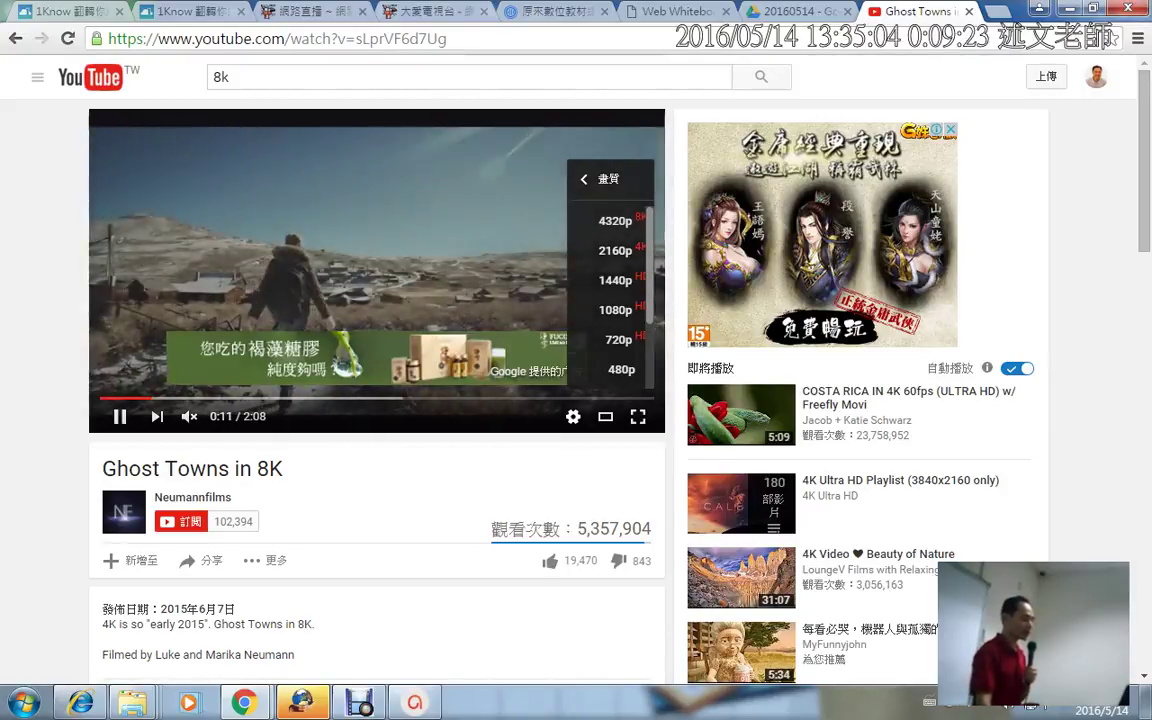
# - Close the advertisement overlay on the Ghost Towns in 8K video and display the quality options again
pyautogui.press('Escape')
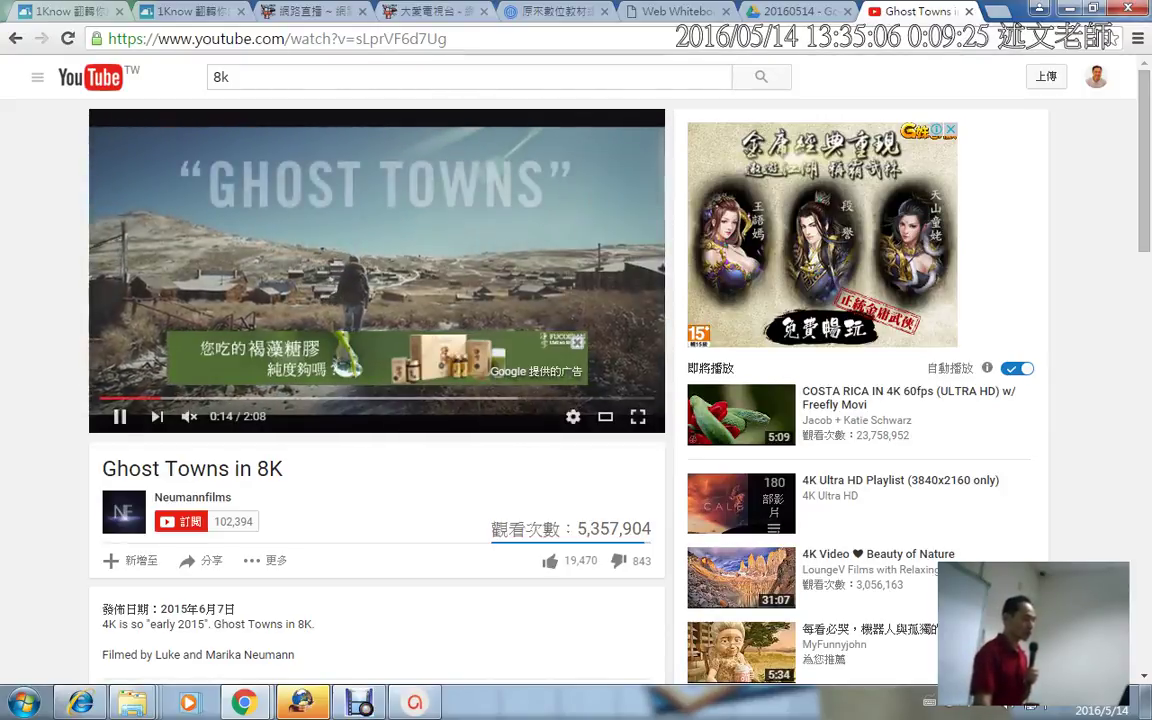
pyautogui.click(577, 342)
pyautogui.click(573, 417)
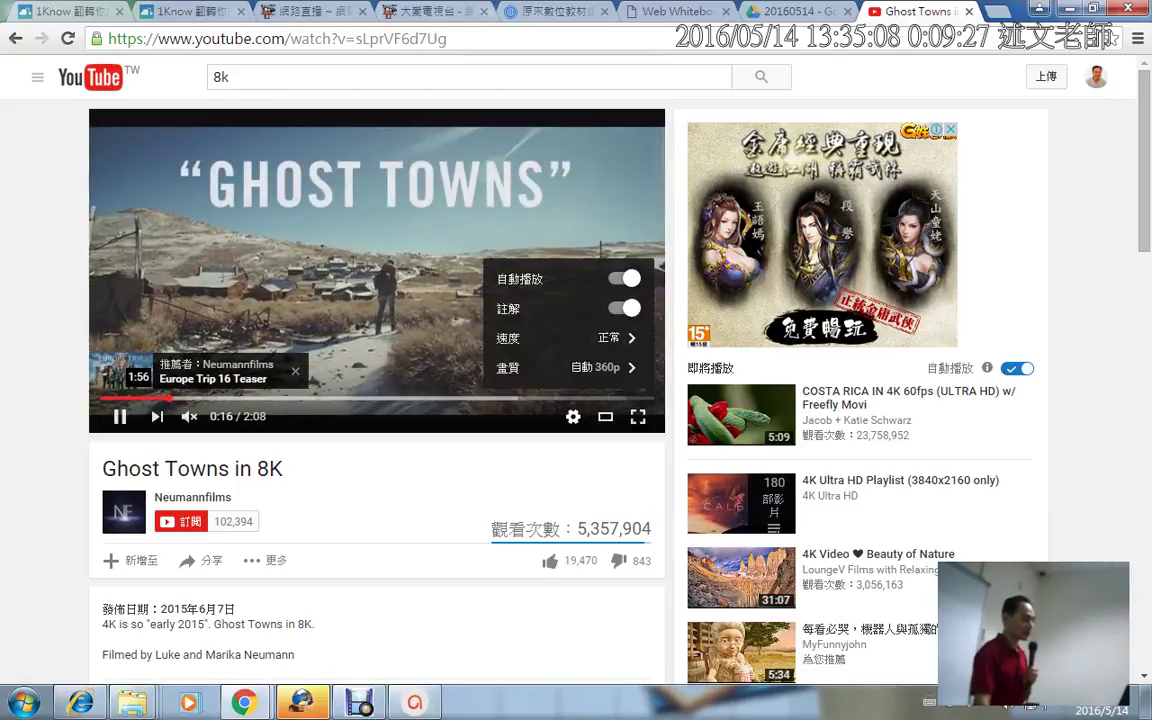
pyautogui.click(600, 368)
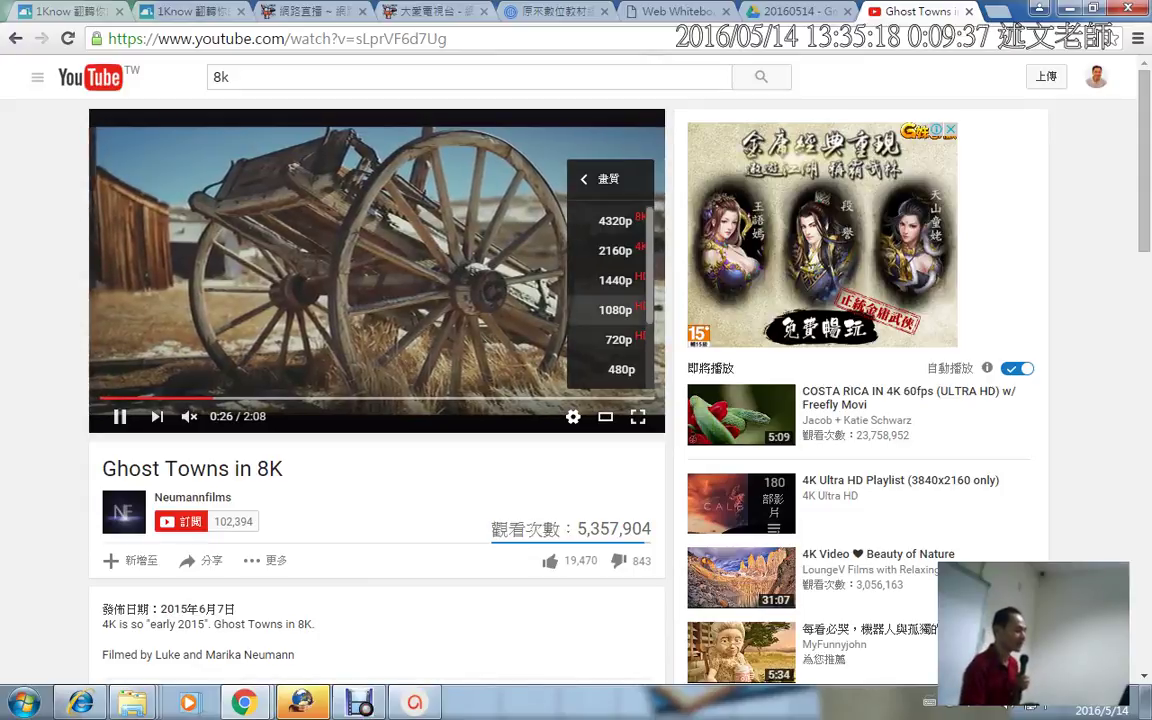
# - Switch to ActivePresenter and create the blank project with the 1280 x 720 (720p HD) preset size
pyautogui.moveTo(414, 703)
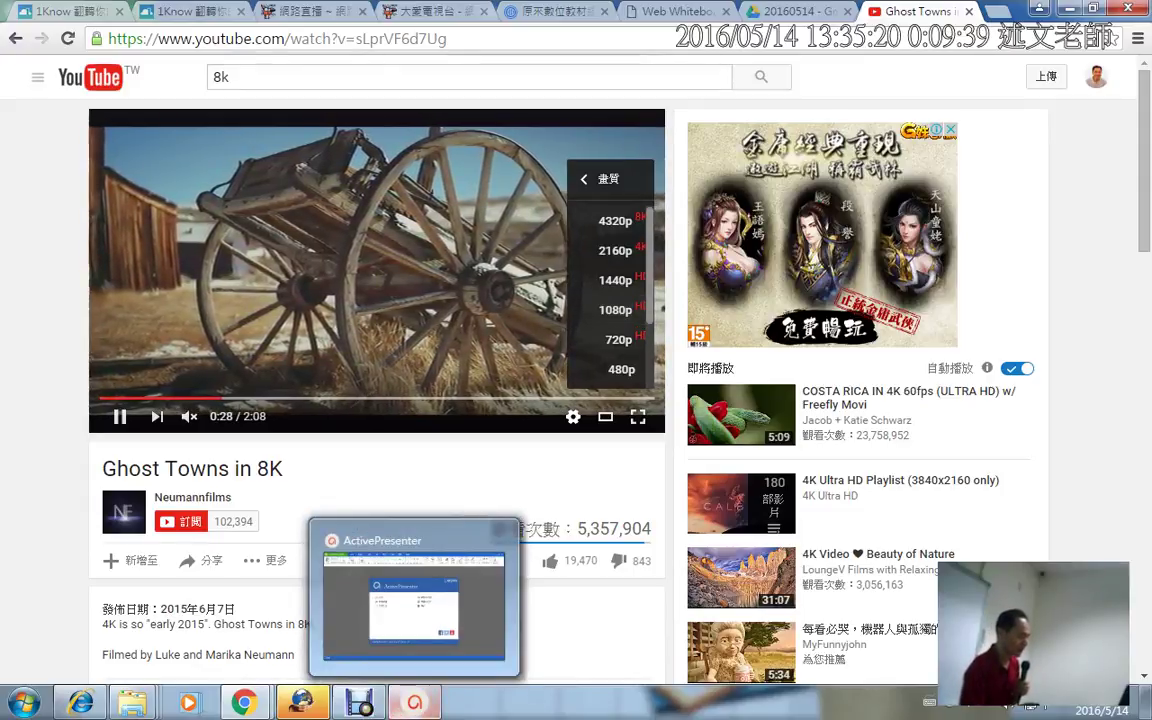
pyautogui.click(414, 600)
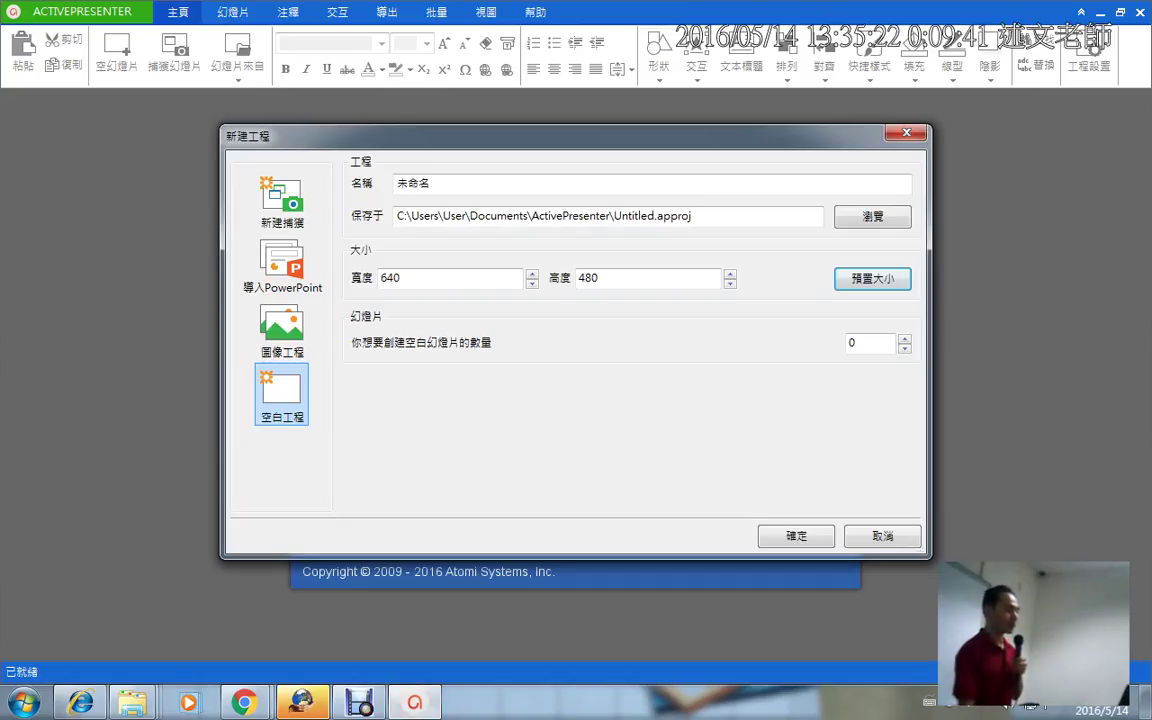
pyautogui.click(872, 278)
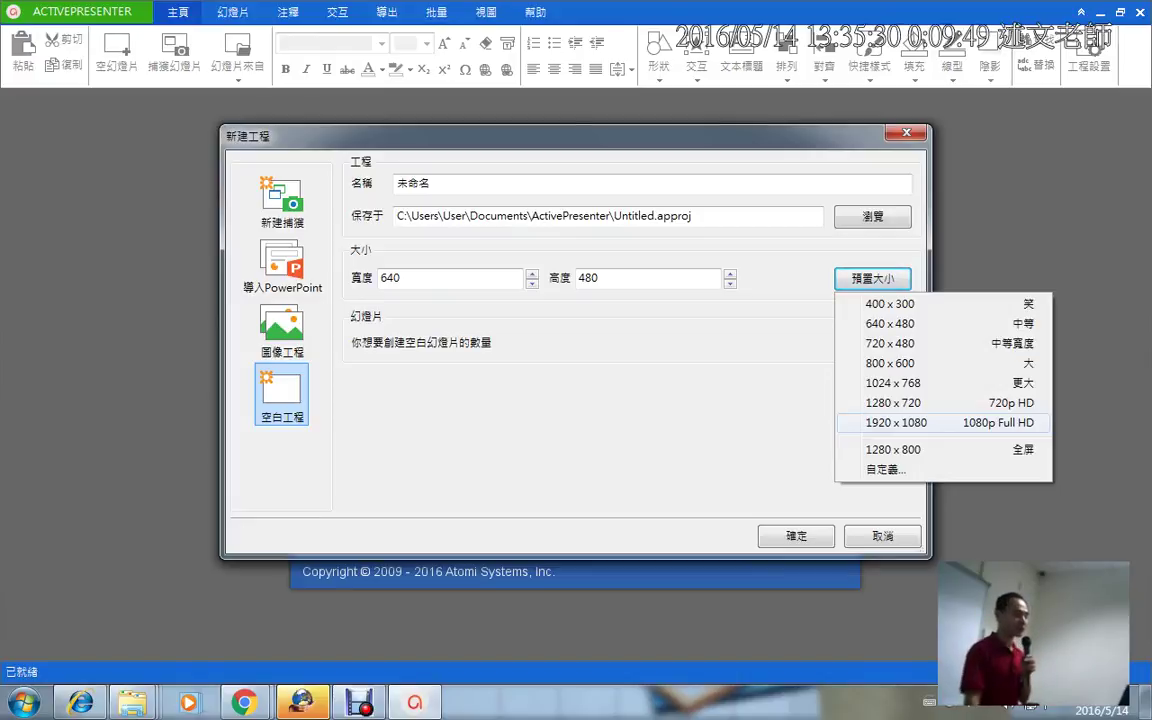
pyautogui.click(893, 403)
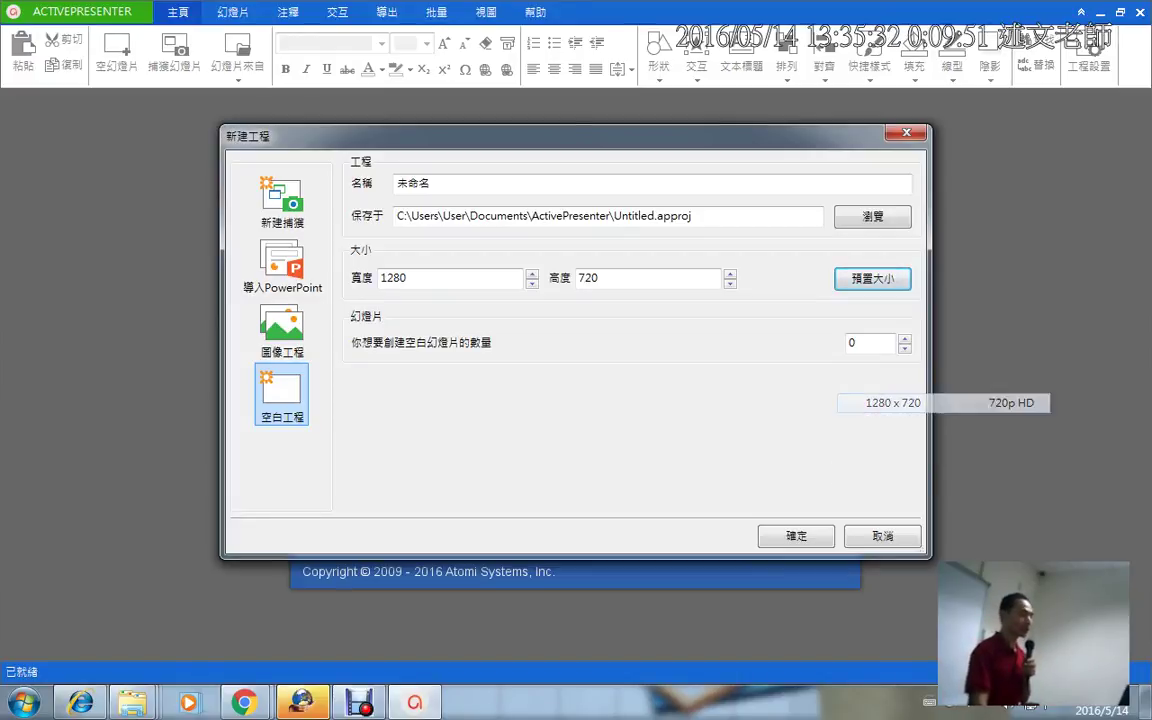
pyautogui.click(905, 339)
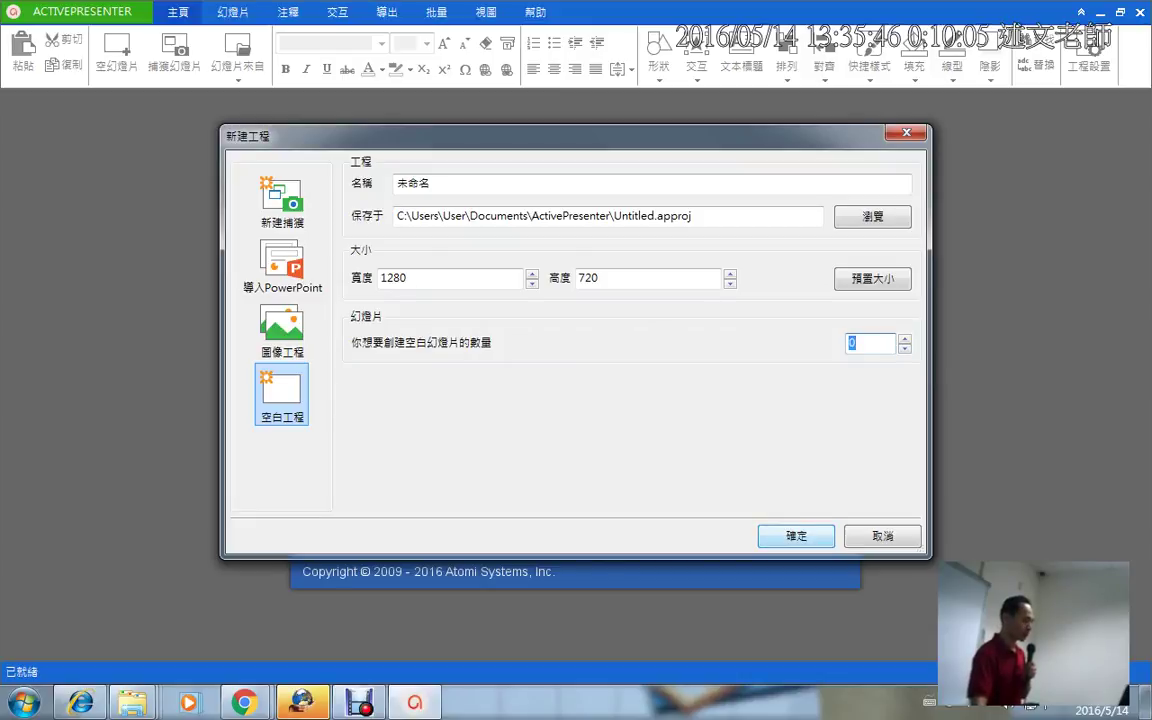
pyautogui.press('Return')
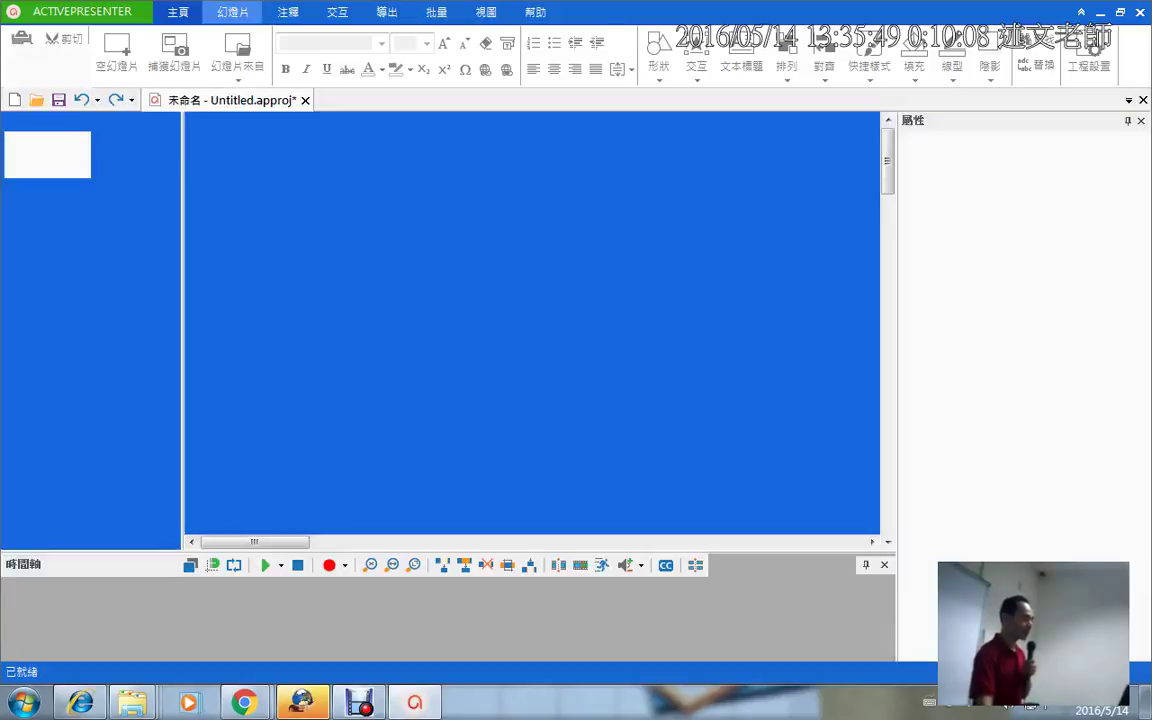
# - Insert a blank slide into the new project
pyautogui.click(233, 12)
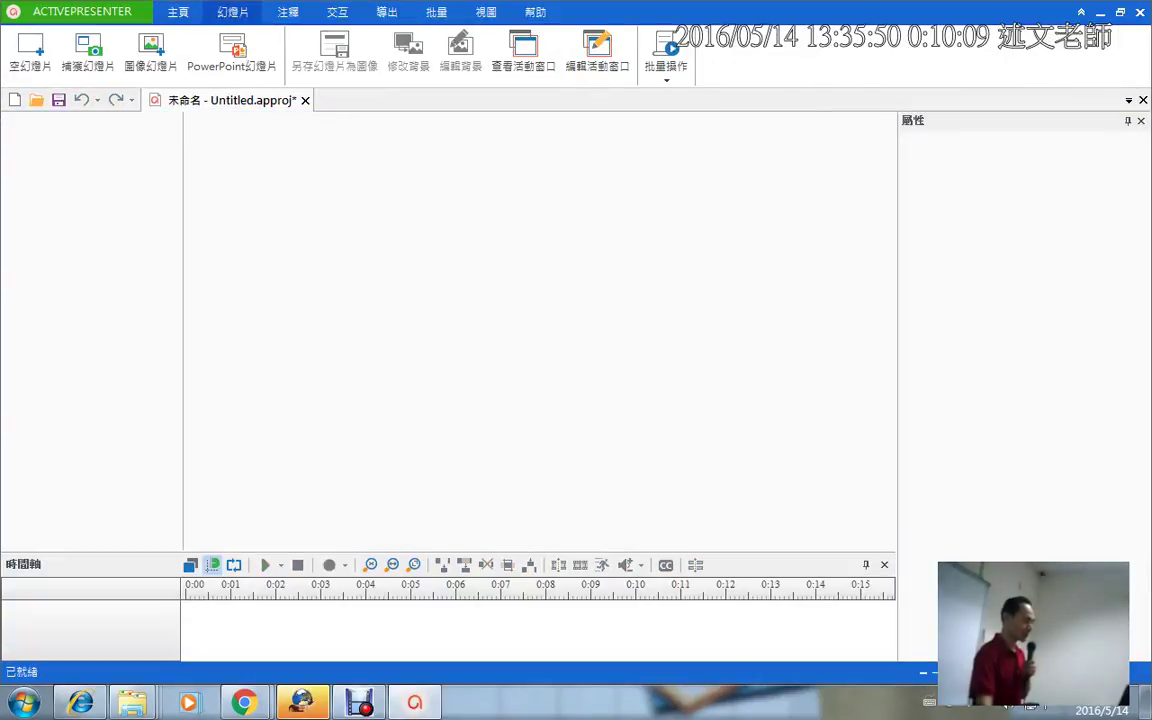
pyautogui.click(30, 55)
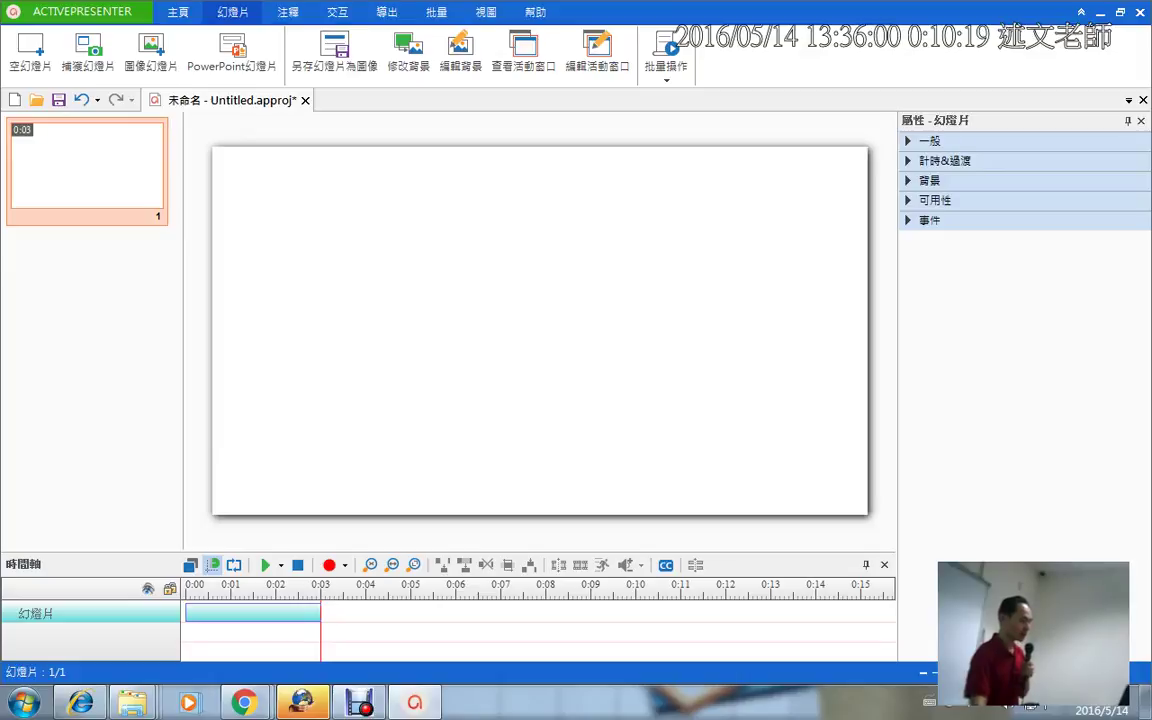
pyautogui.moveTo(818, 441); pyautogui.dragTo(1000, 561)
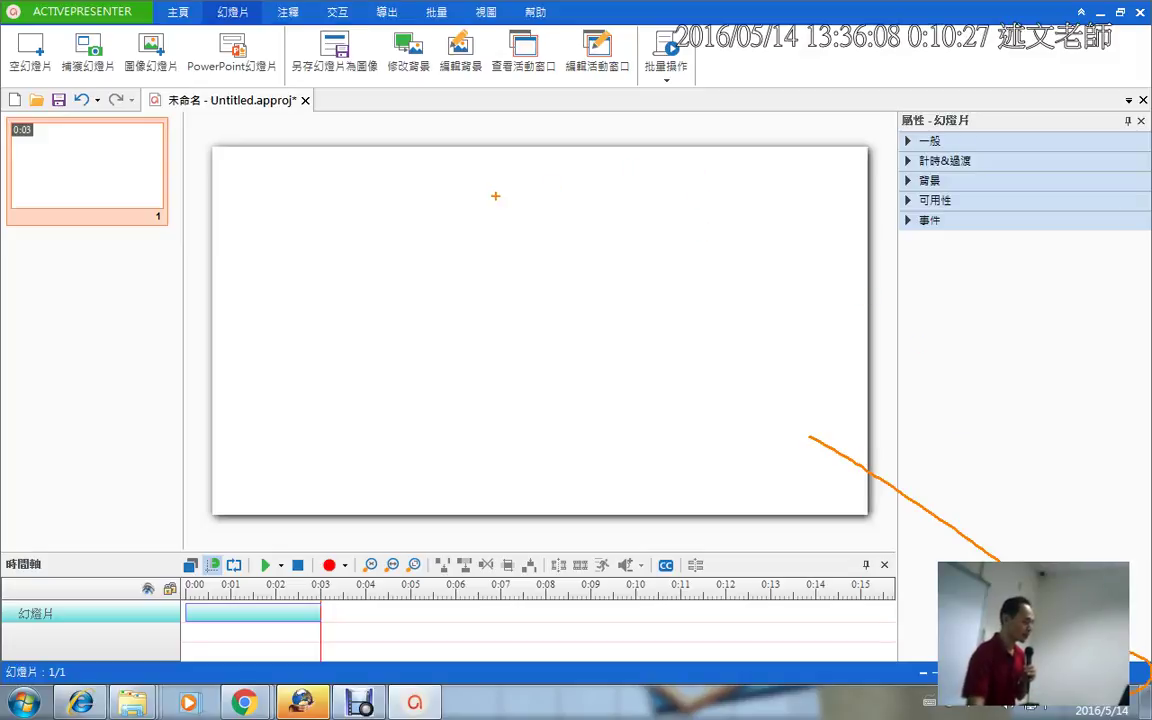
pyautogui.moveTo(213, 144); pyautogui.dragTo(870, 515)
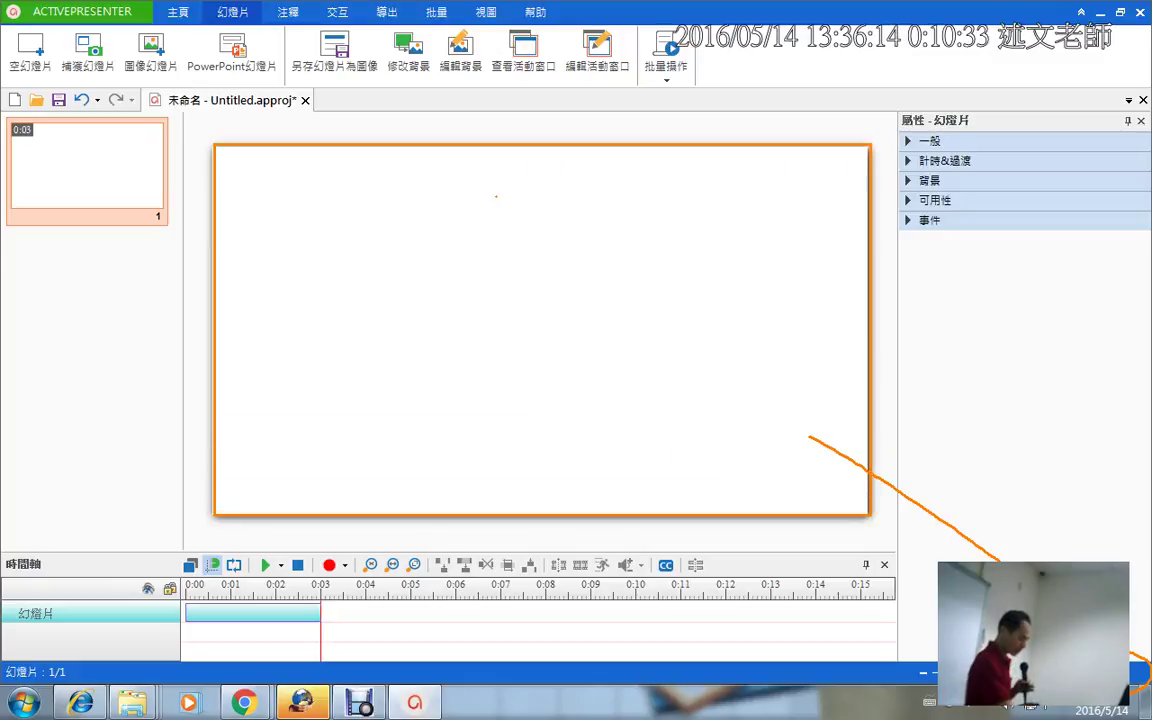
pyautogui.press('Escape')
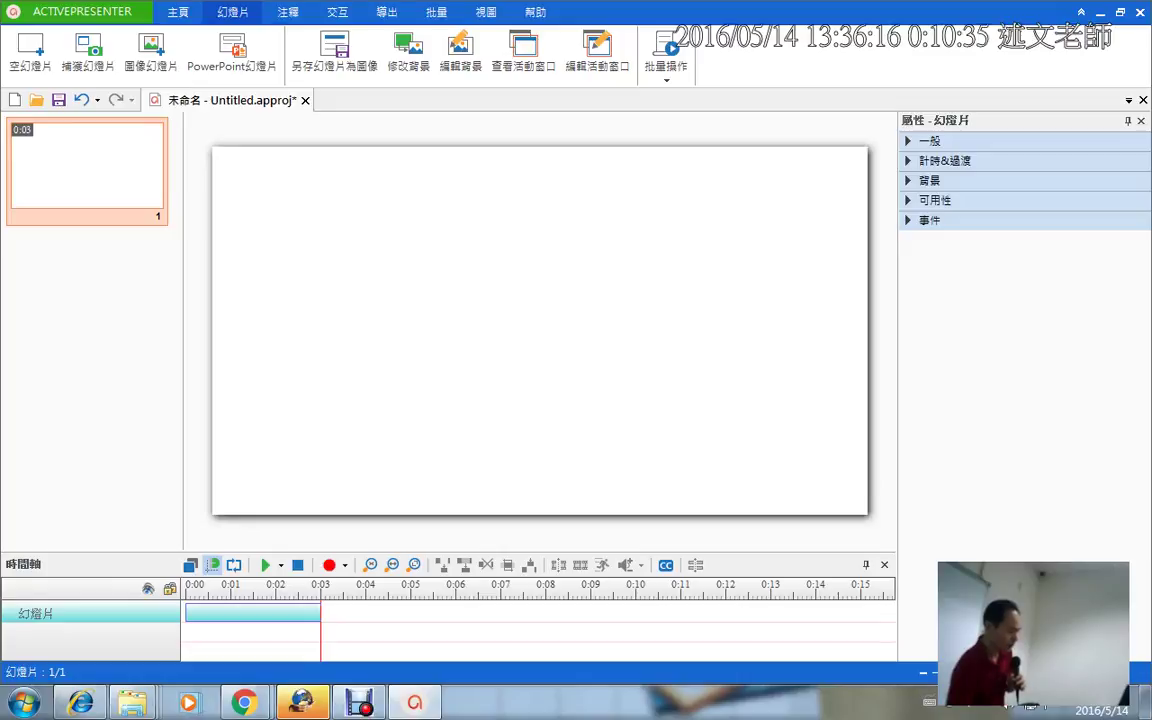
# - Enlarge the timeline area and set up a new slide capture with the 錄制影片/流視頻 profile
pyautogui.moveTo(540, 553); pyautogui.dragTo(540, 506)
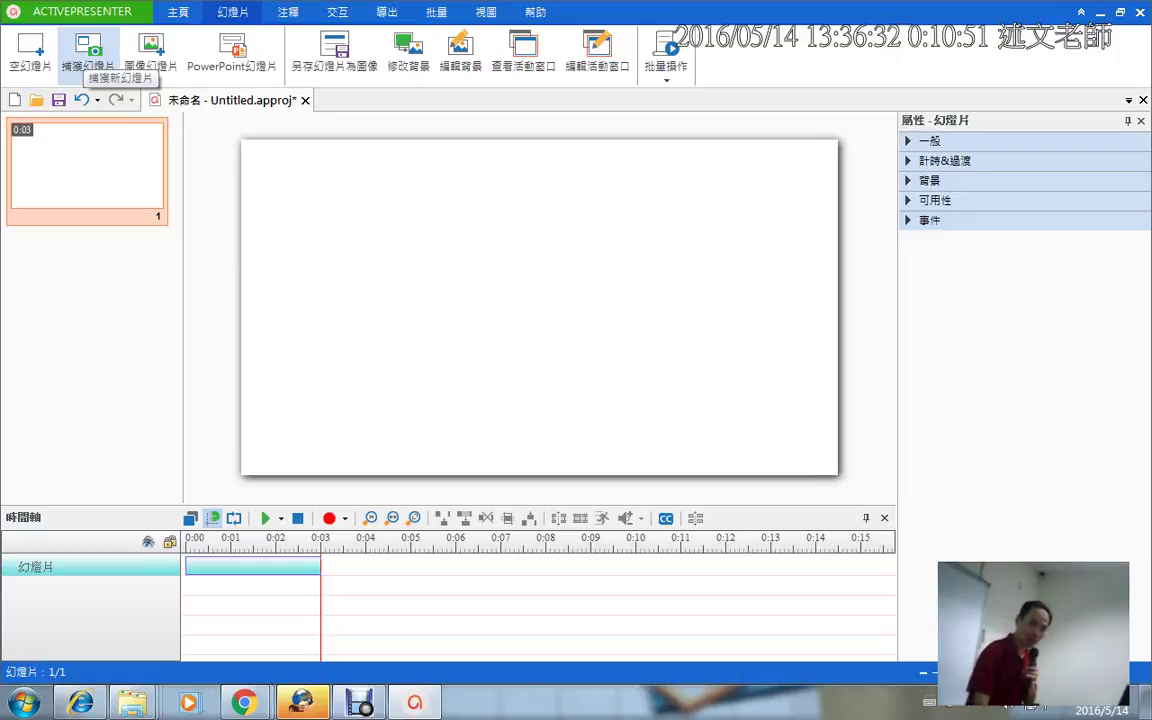
pyautogui.click(88, 50)
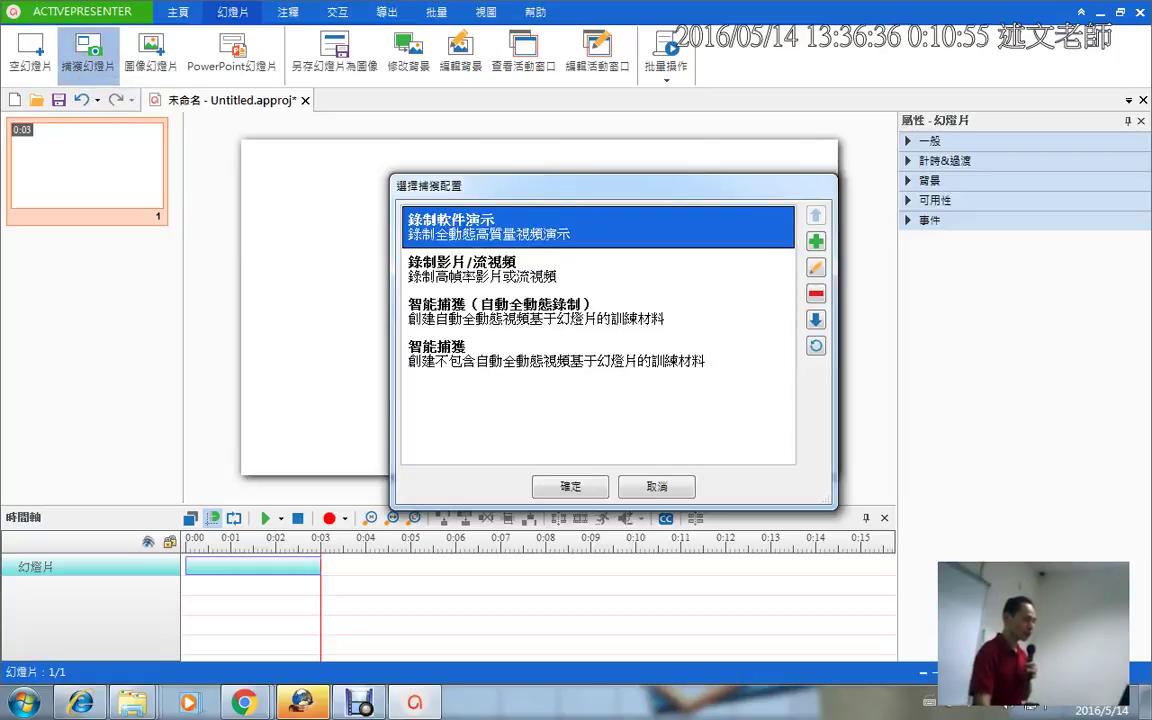
pyautogui.click(560, 270)
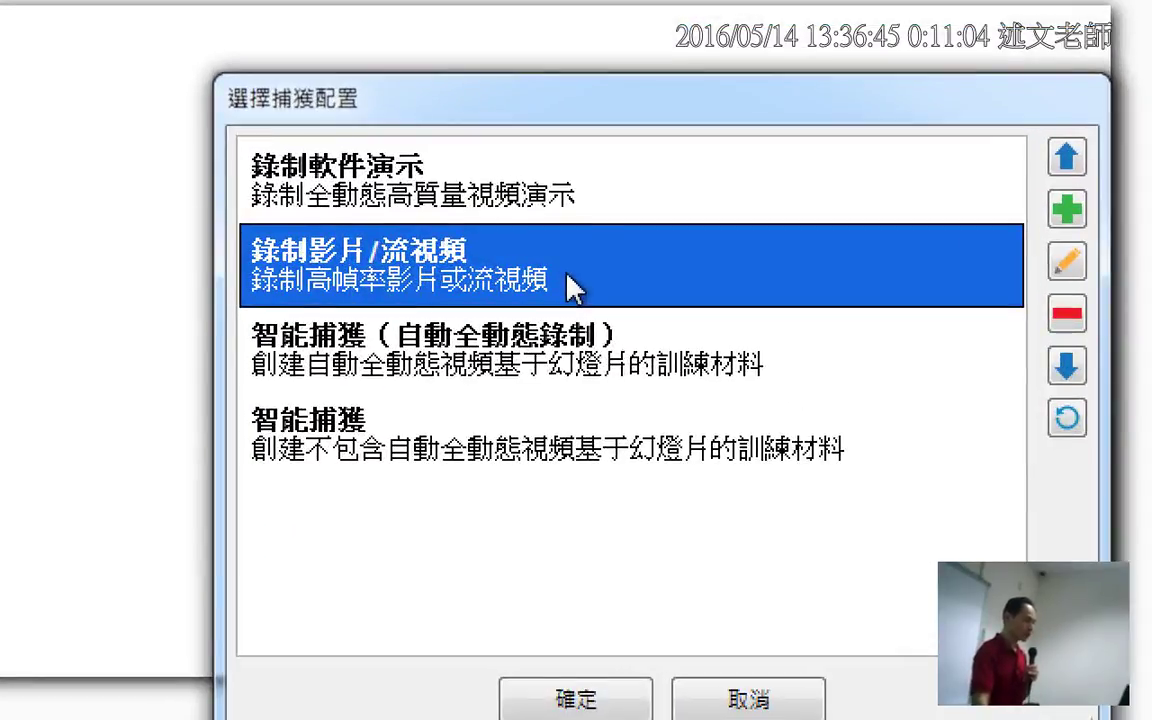
pyautogui.click(560, 187)
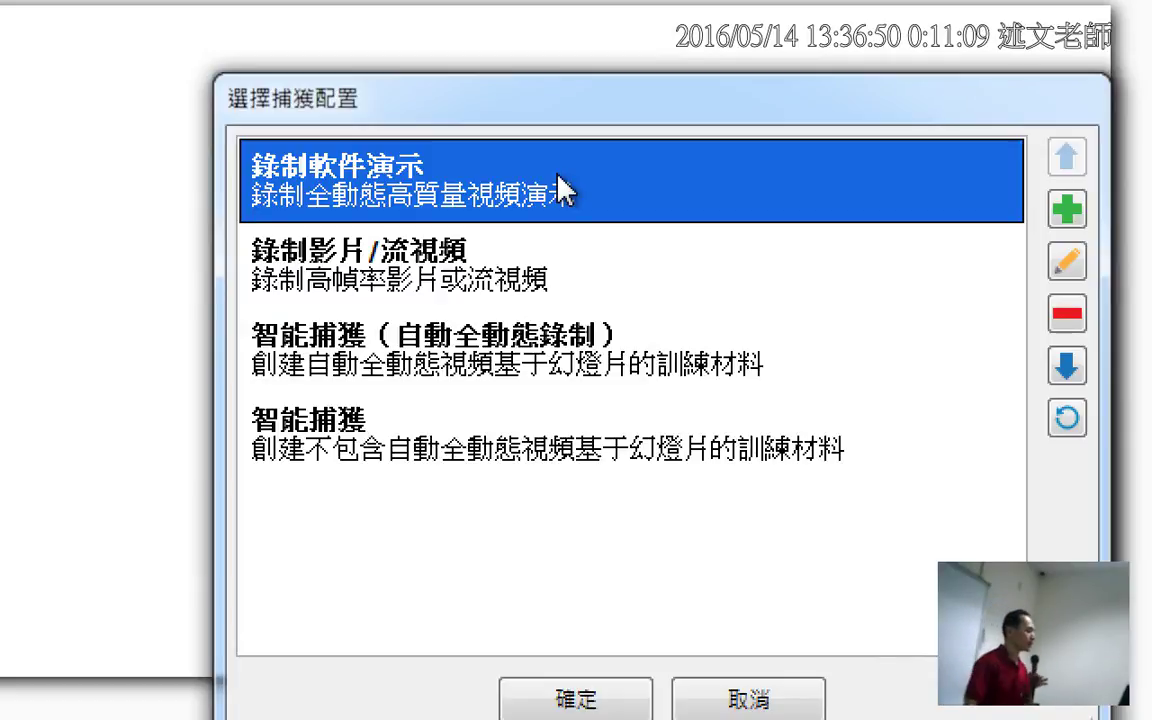
pyautogui.click(468, 320)
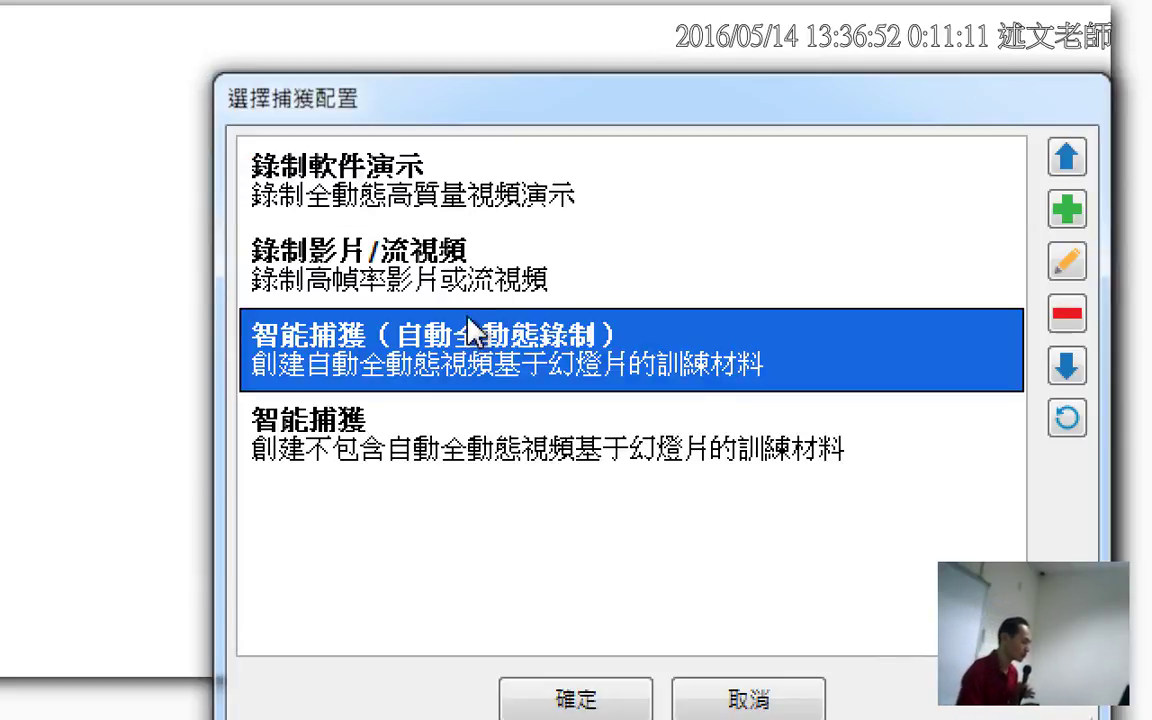
pyautogui.click(468, 304)
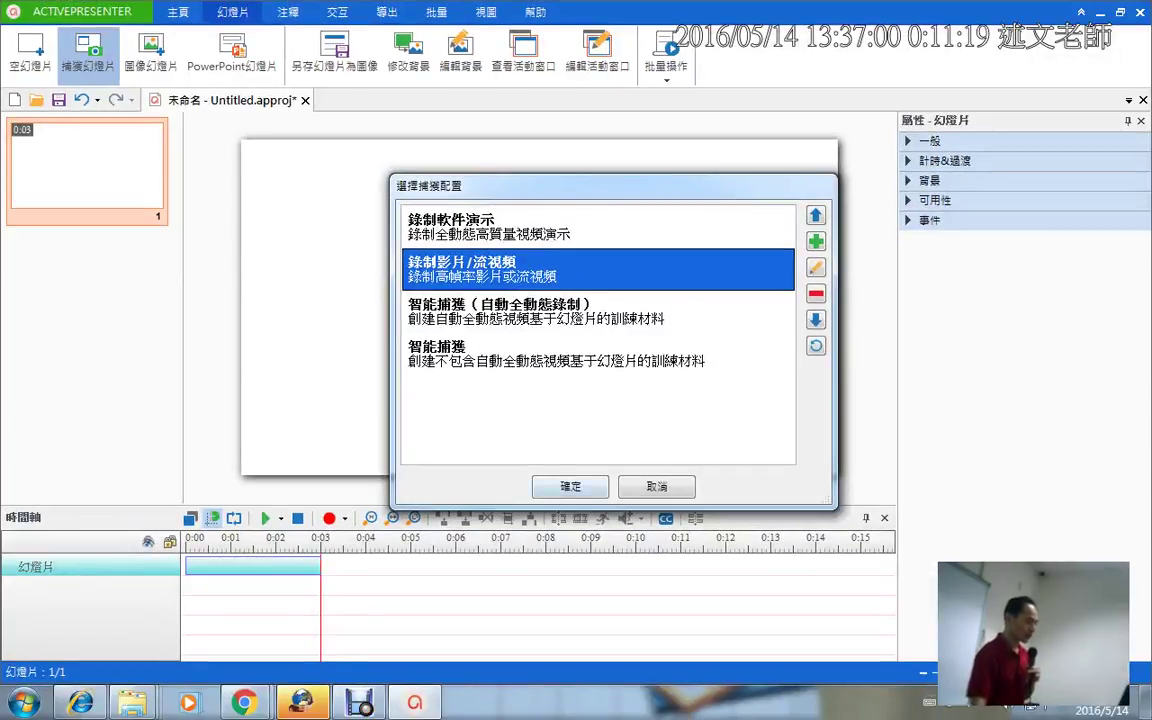
pyautogui.click(570, 487)
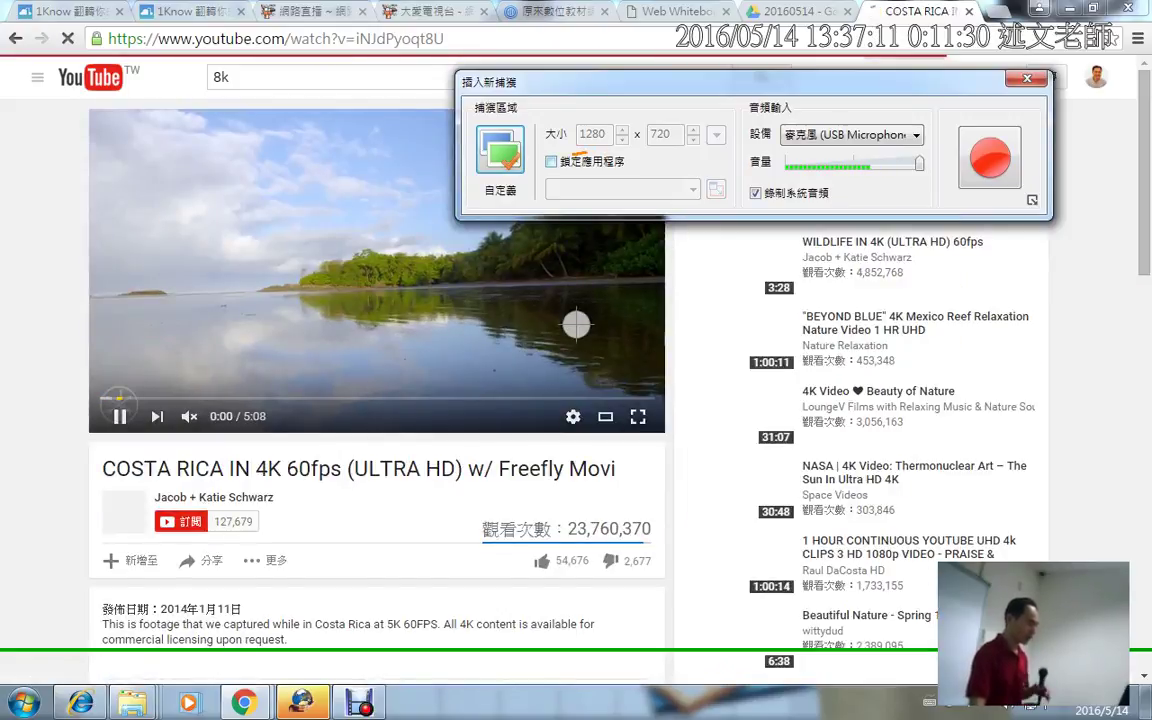
# - Circle the 1280 x 720 capture size with a screen annotation and clear the annotation
pyautogui.moveTo(573, 155); pyautogui.dragTo(600, 110)
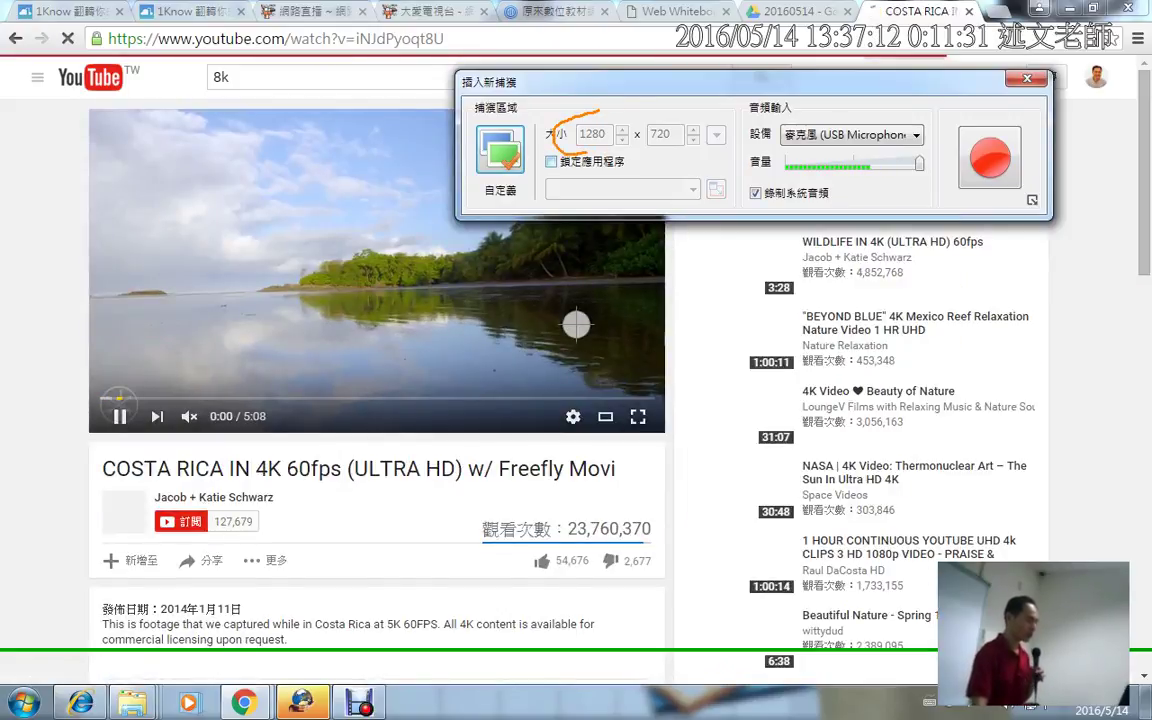
pyautogui.moveTo(720, 113); pyautogui.dragTo(650, 157)
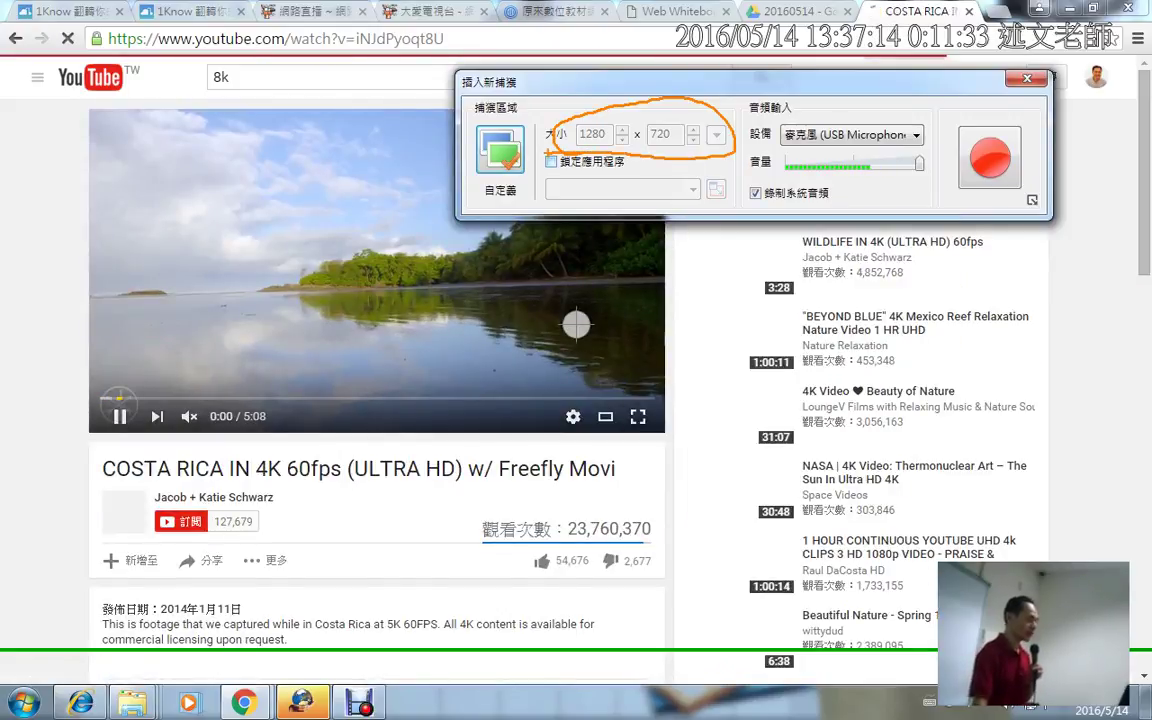
pyautogui.press('Escape')
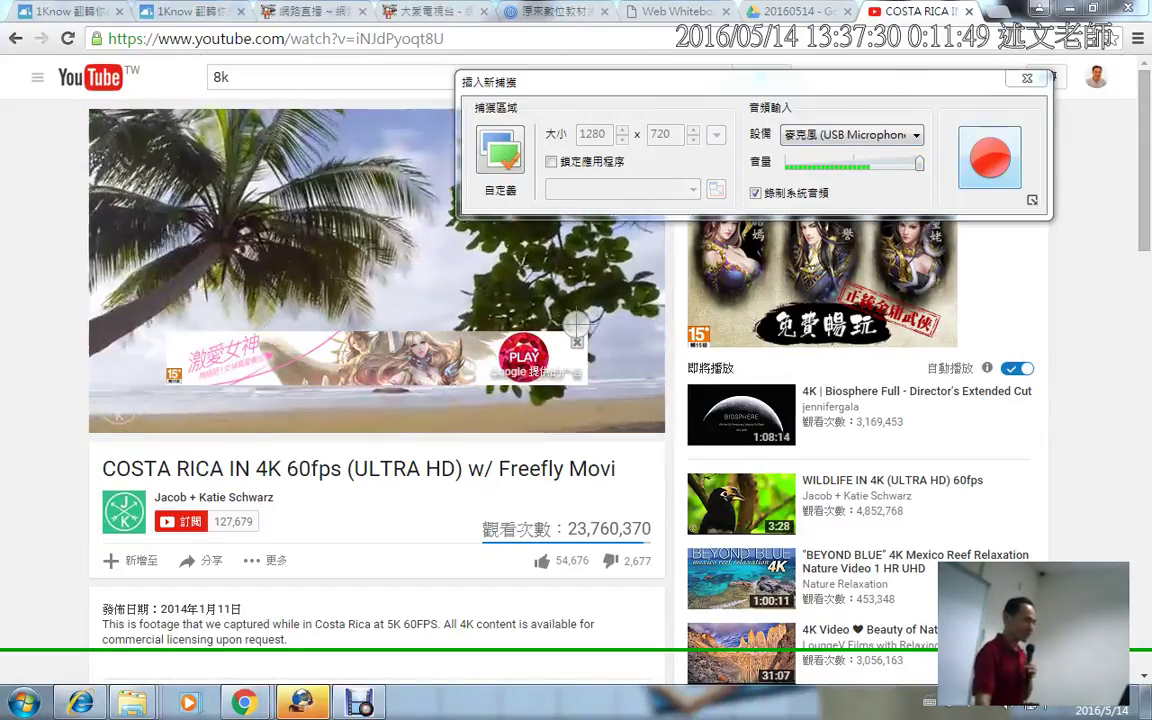
# - Start the screen recording, switch to the 大愛電視台 live stream page and rewind the stream to -3:27:02
pyautogui.click(990, 158)
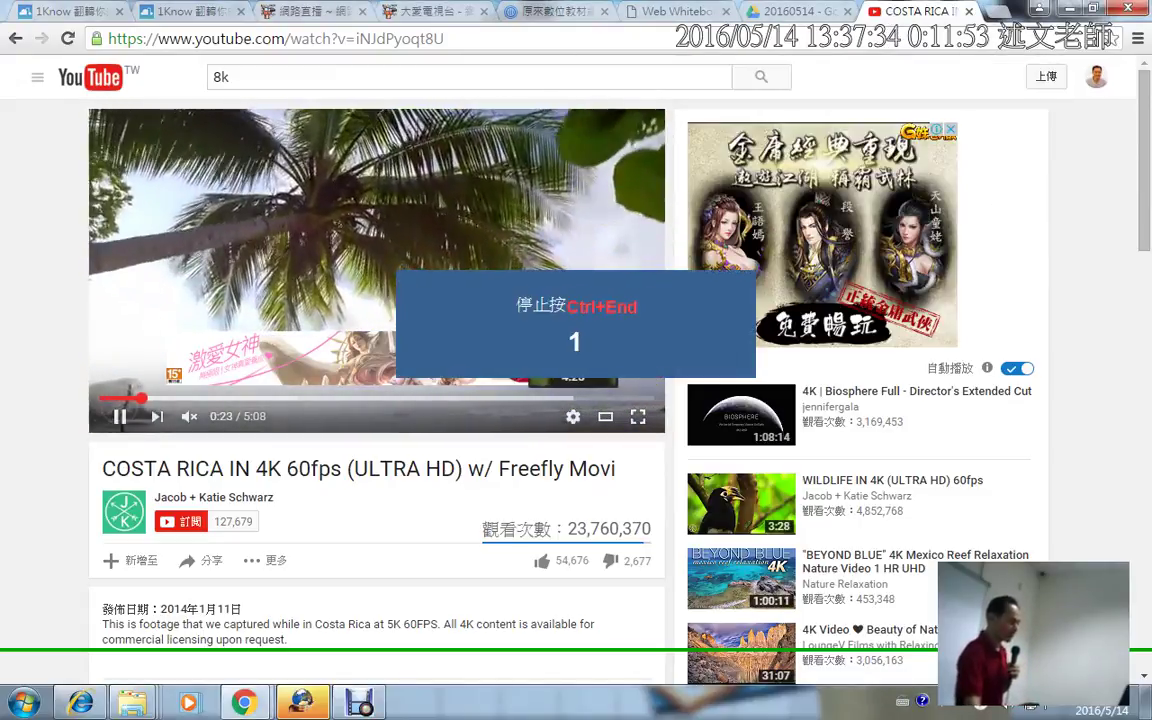
pyautogui.click(432, 12)
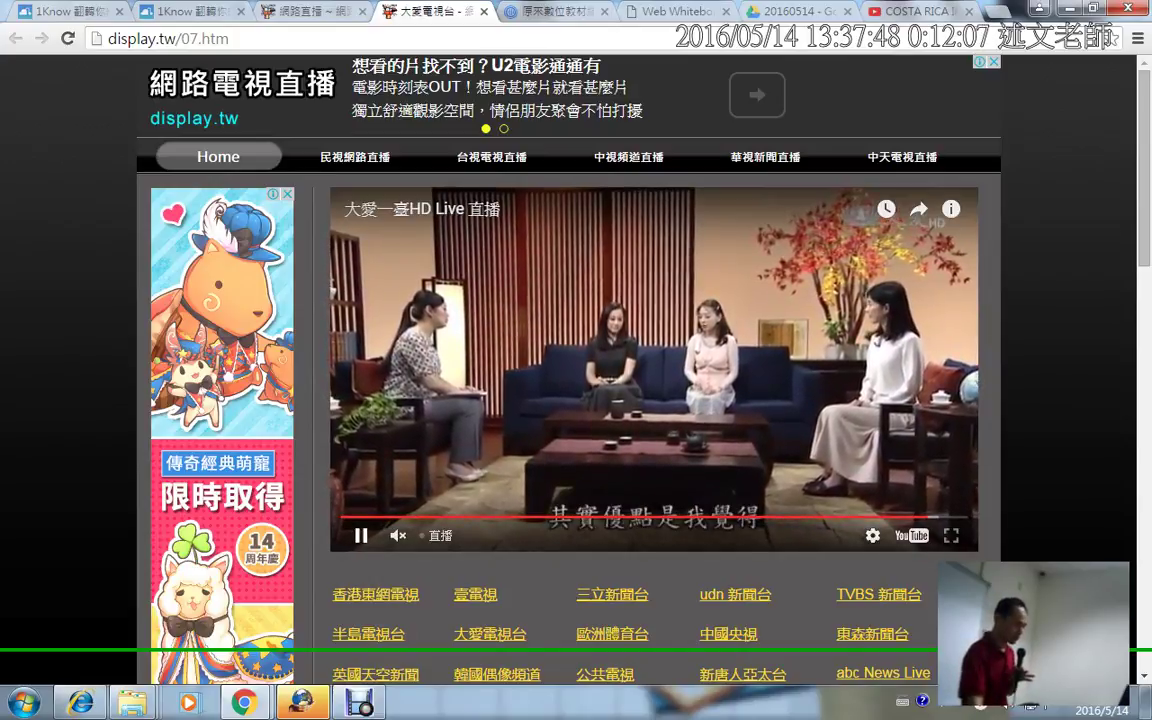
pyautogui.press('space')
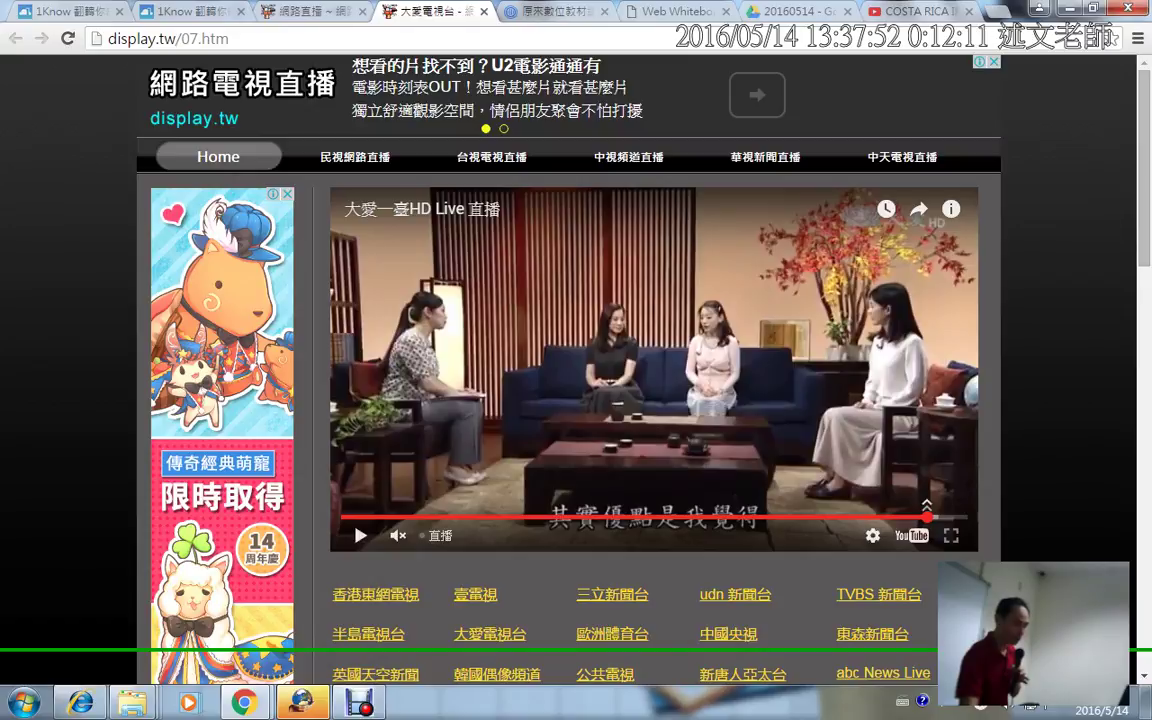
pyautogui.moveTo(927, 515); pyautogui.dragTo(341, 505)
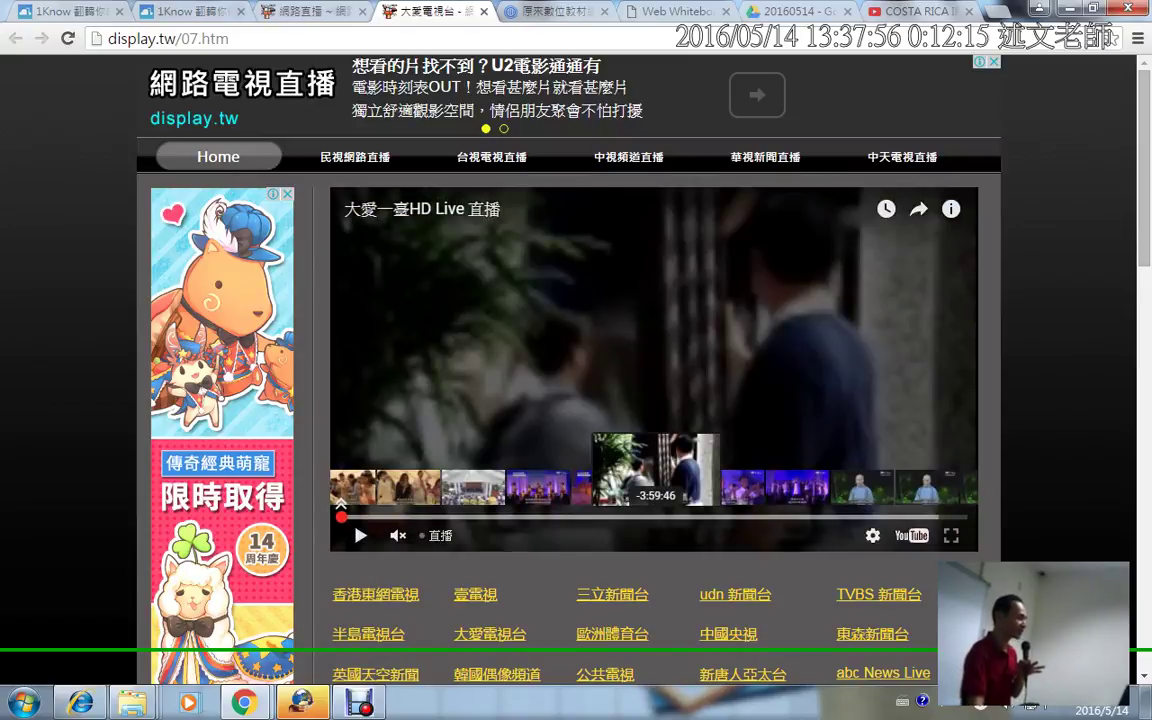
pyautogui.moveTo(341, 505); pyautogui.dragTo(426, 503)
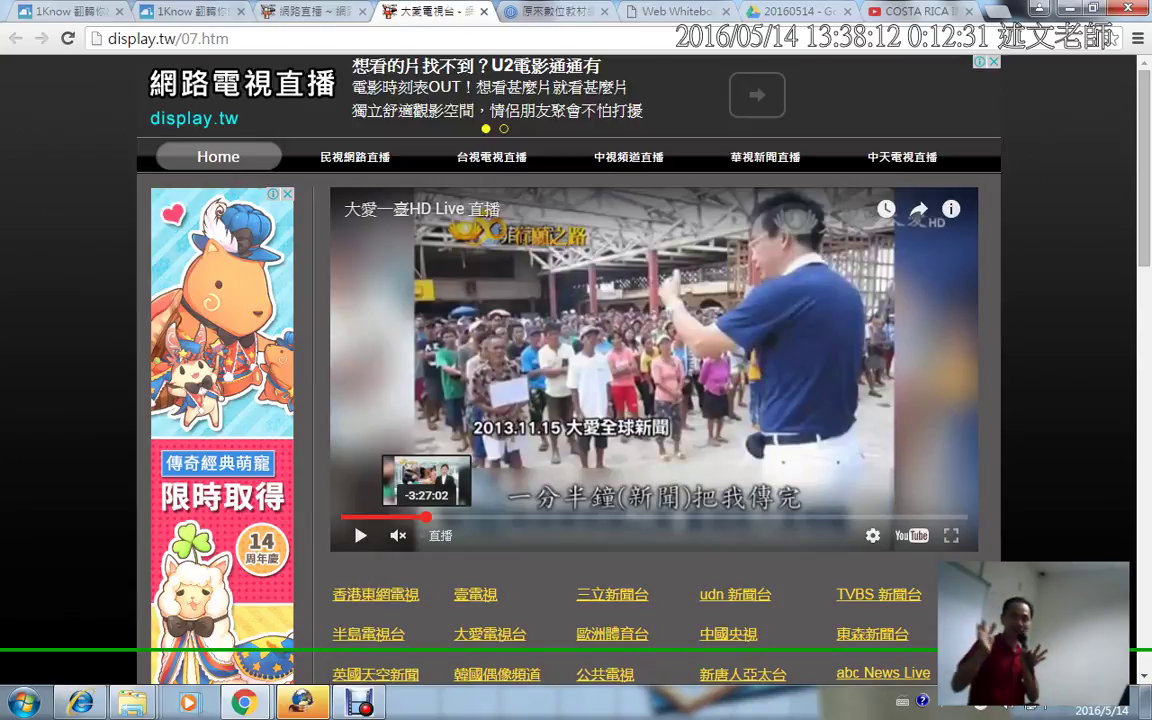
pyautogui.moveTo(398, 535)
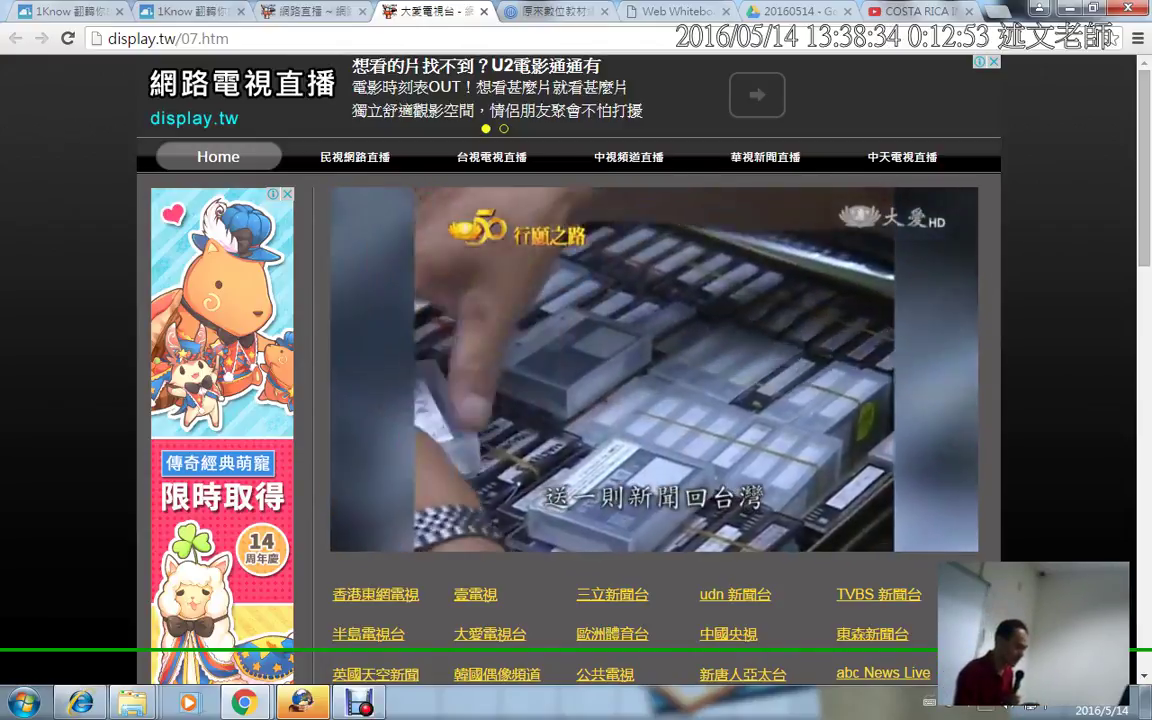
# - Stop the screen recording so that it is inserted as the second slide
pyautogui.click(986, 703)
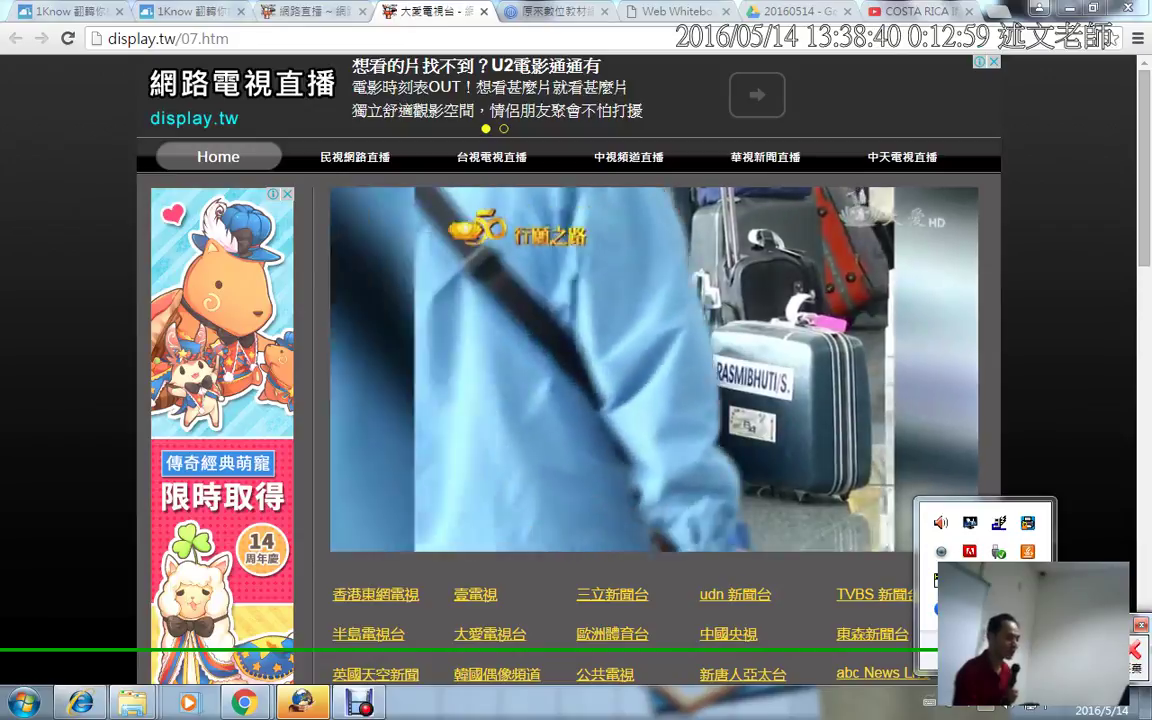
pyautogui.click(986, 703)
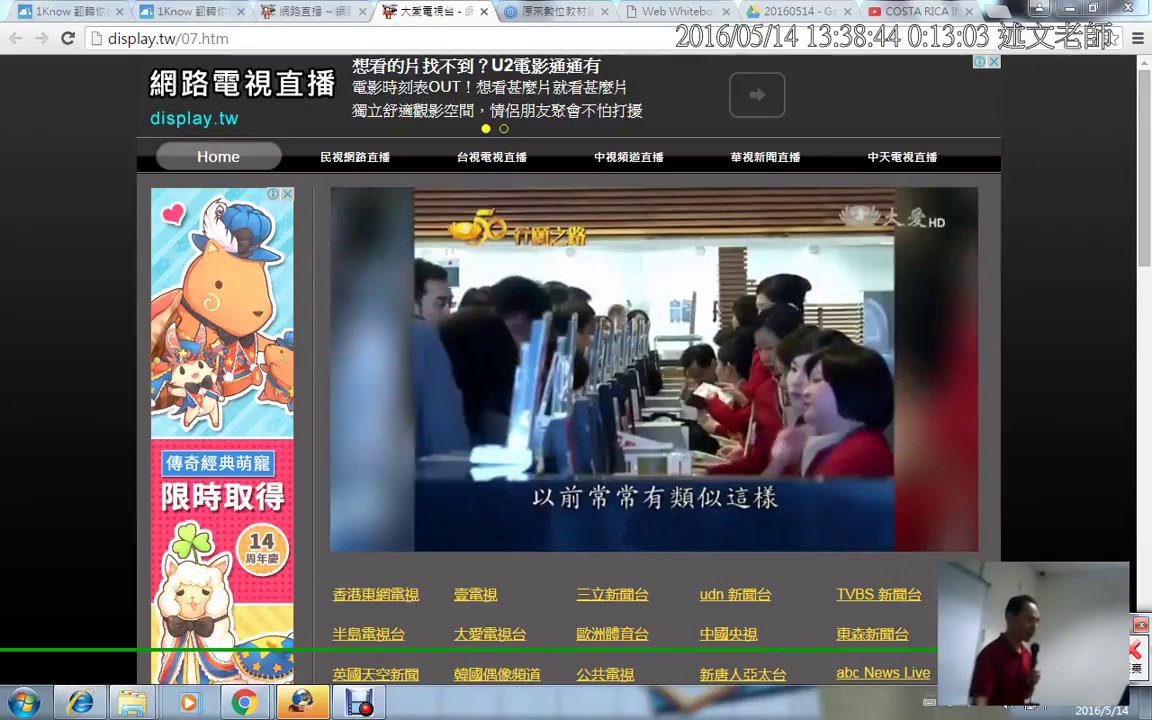
pyautogui.click(1086, 655)
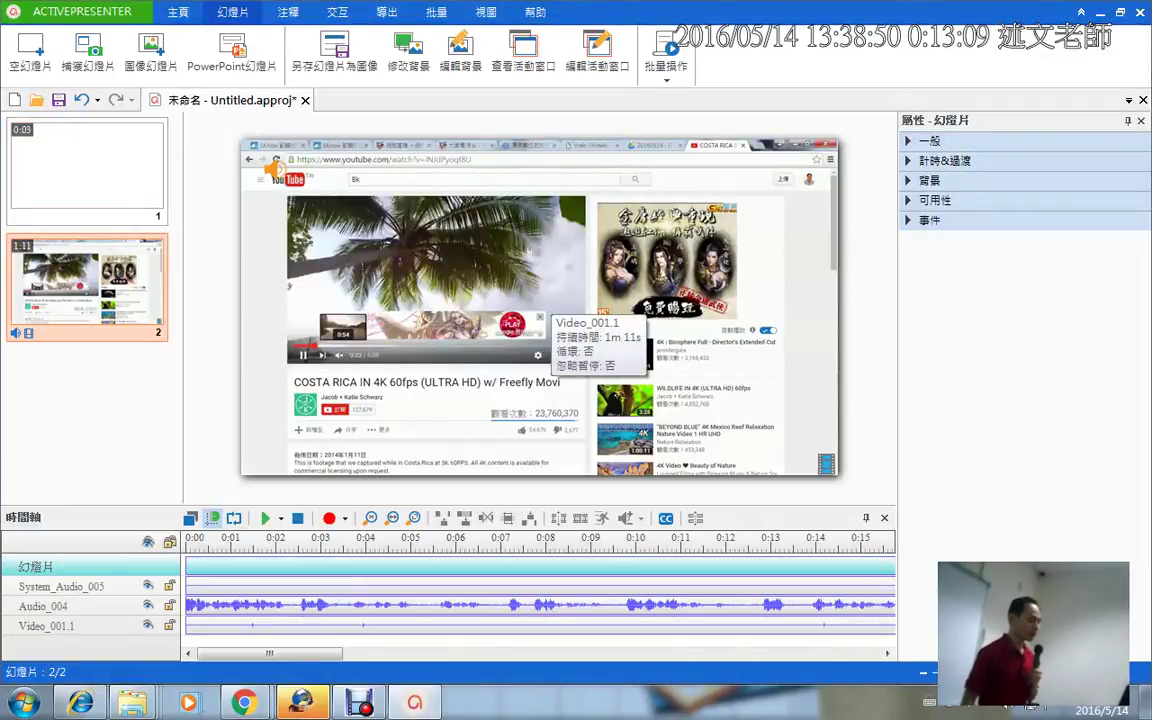
# - Select the recorded video on the second slide, preview it at 0:06.460 and return the playhead to the start
pyautogui.click(545, 310)
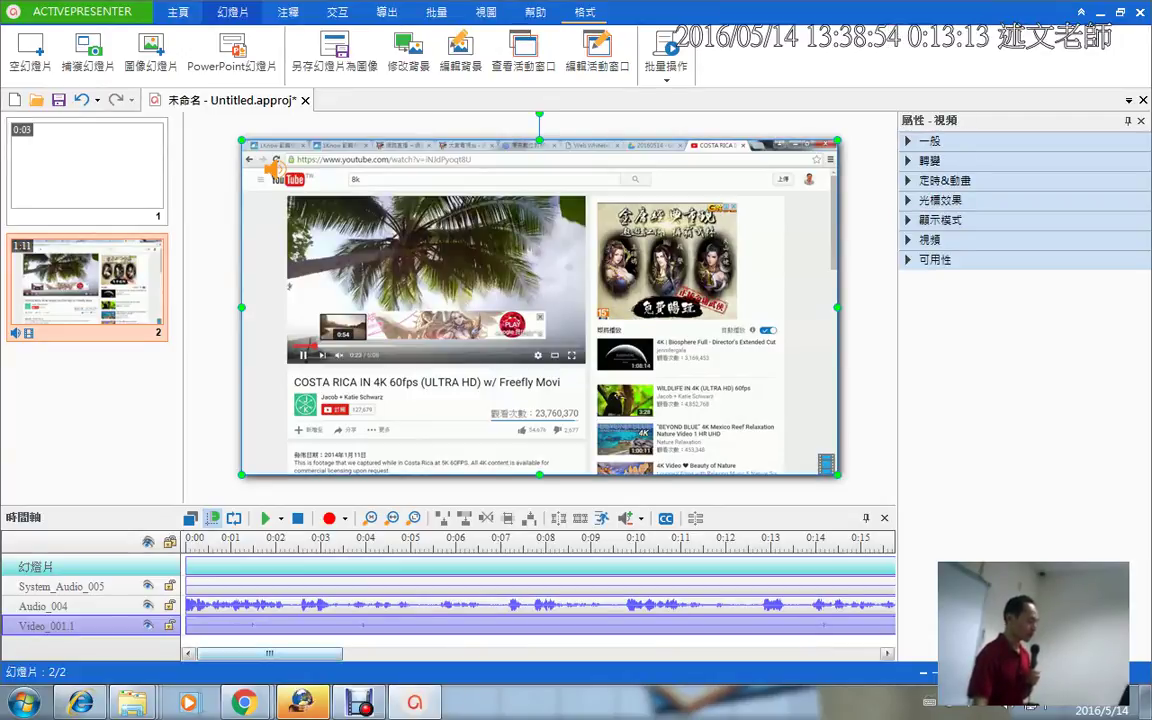
pyautogui.moveTo(269, 653)
pyautogui.mouseDown()
pyautogui.moveTo(337, 653)
pyautogui.moveTo(269, 653)
pyautogui.mouseUp()
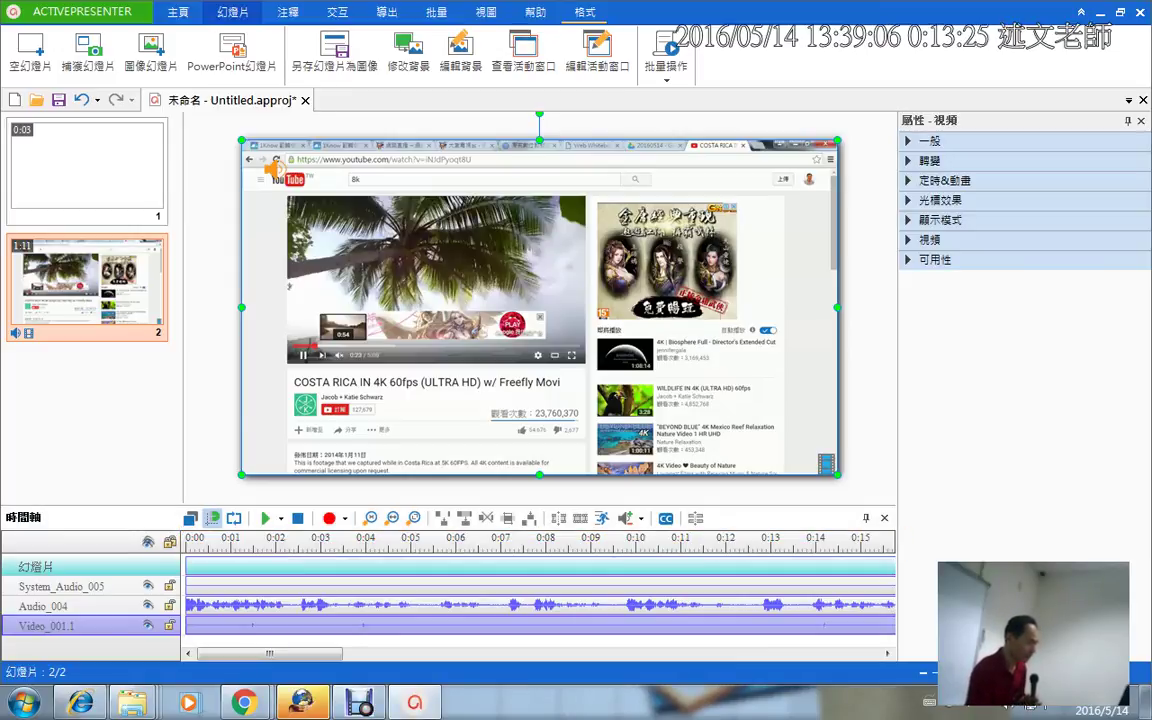
pyautogui.click(476, 540)
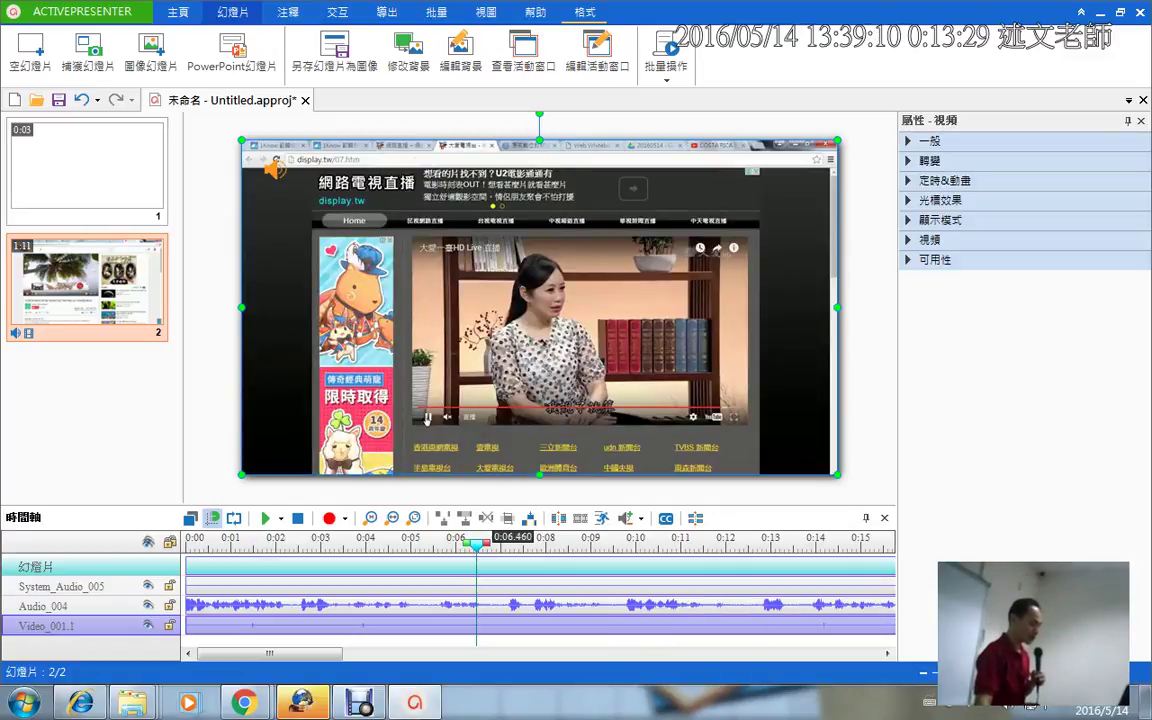
pyautogui.moveTo(476, 545); pyautogui.dragTo(186, 545)
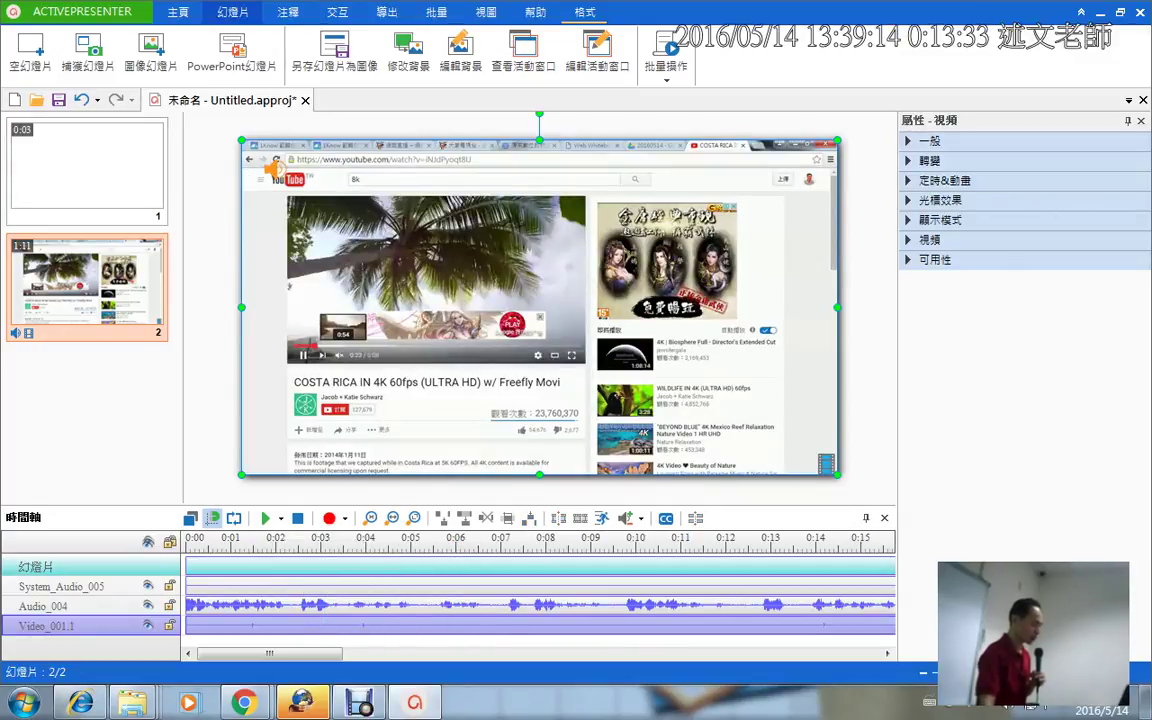
# - Delete the range from the start to 0:02.200 of the recorded video
pyautogui.moveTo(275, 540); pyautogui.dragTo(229, 540)
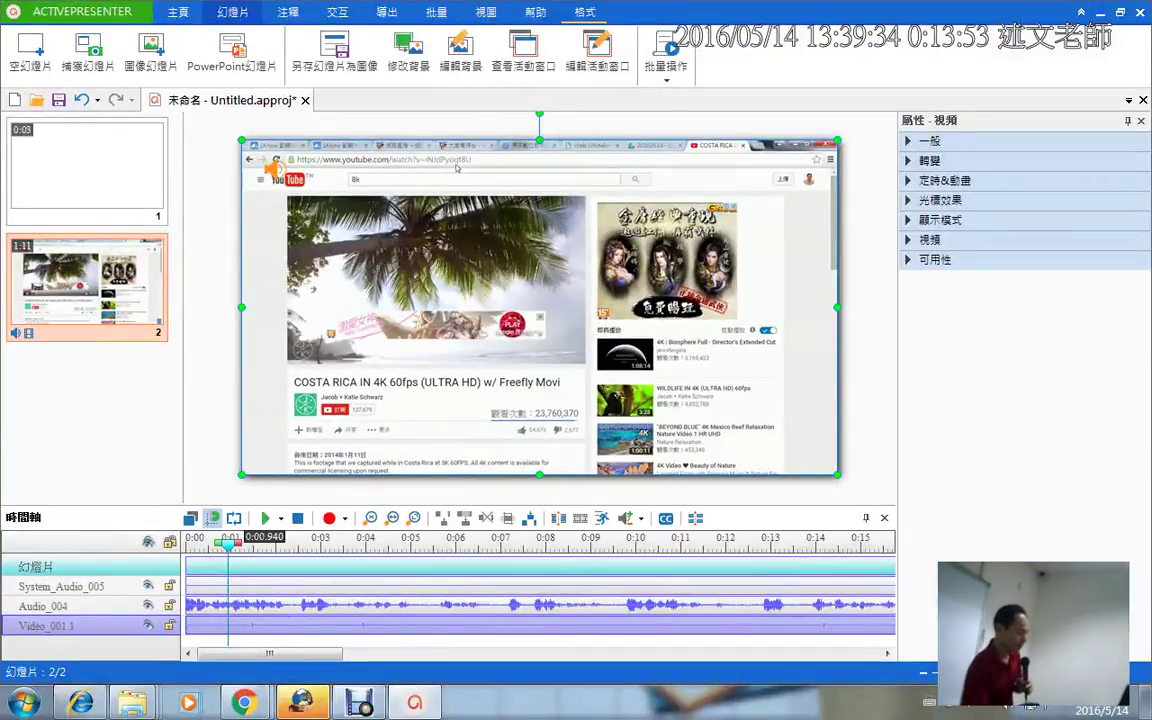
pyautogui.moveTo(219, 543); pyautogui.dragTo(285, 540)
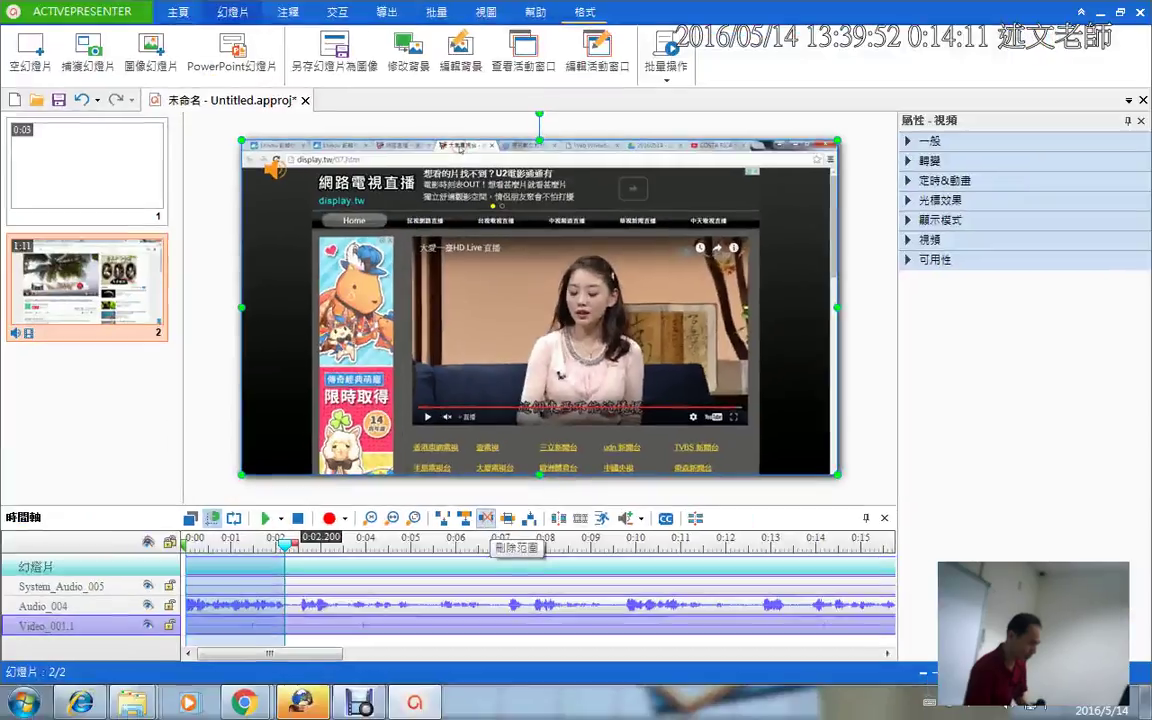
pyautogui.click(474, 510)
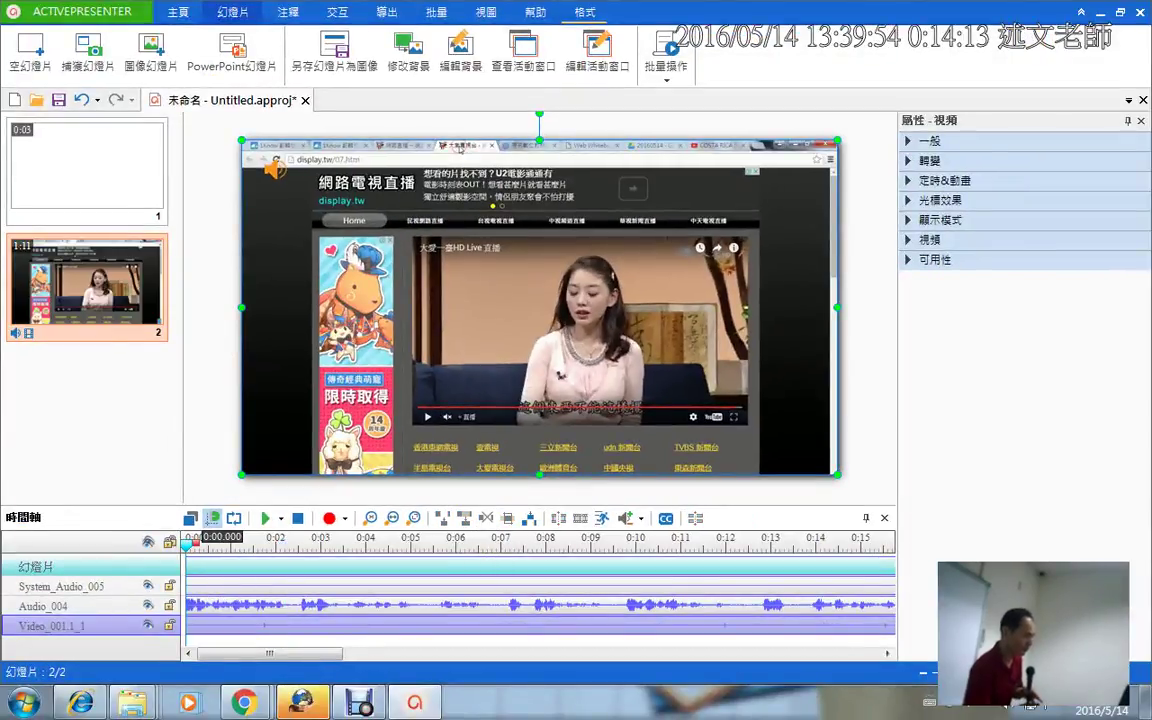
# - Scrub through the trimmed video to 0:12.880 and enlarge the timeline area further
pyautogui.moveTo(187, 545); pyautogui.dragTo(653, 545)
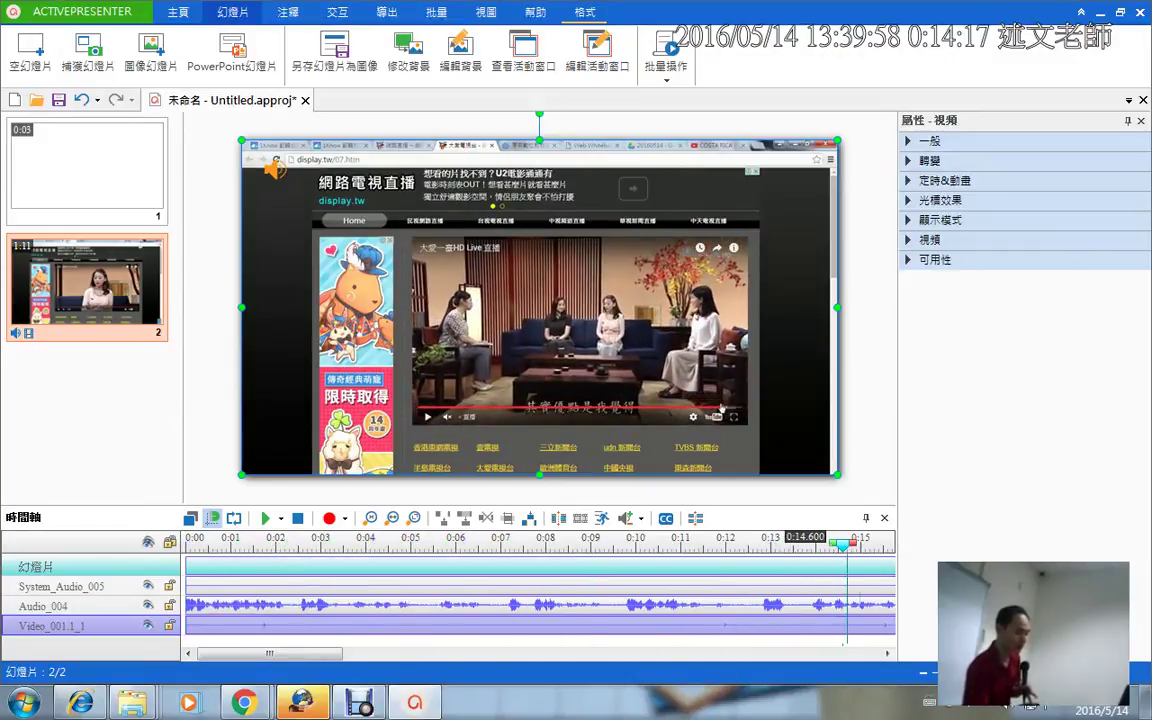
pyautogui.moveTo(891, 545); pyautogui.dragTo(684, 545)
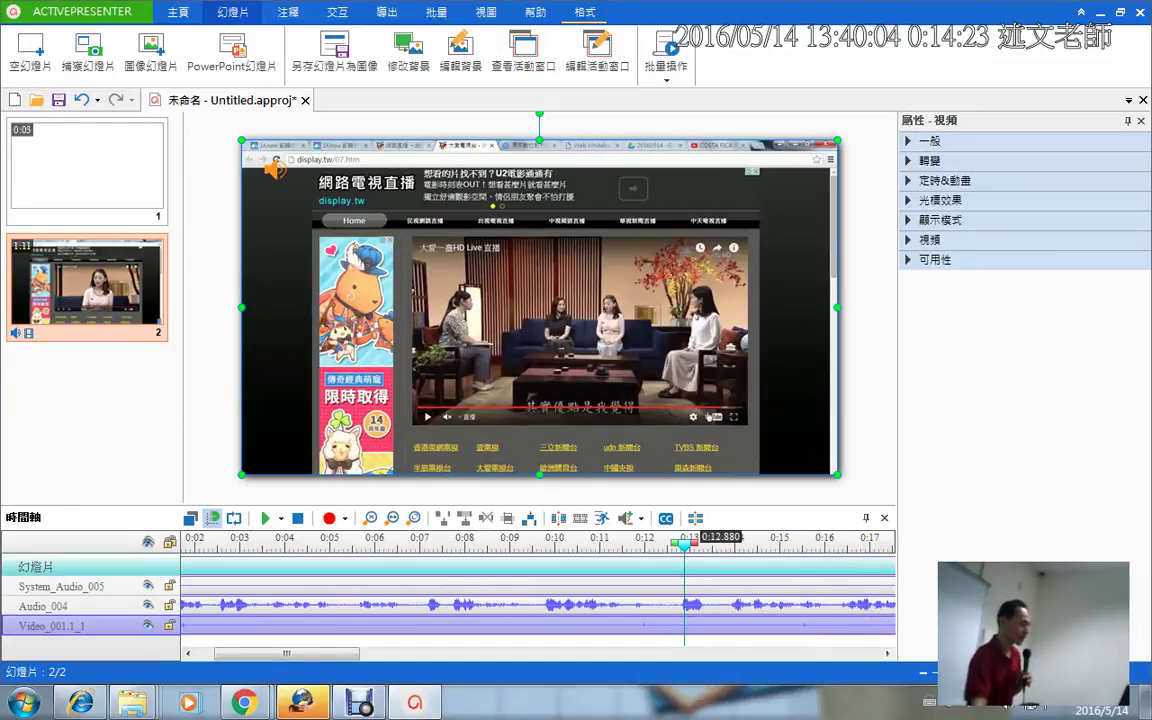
pyautogui.moveTo(540, 506); pyautogui.dragTo(540, 465)
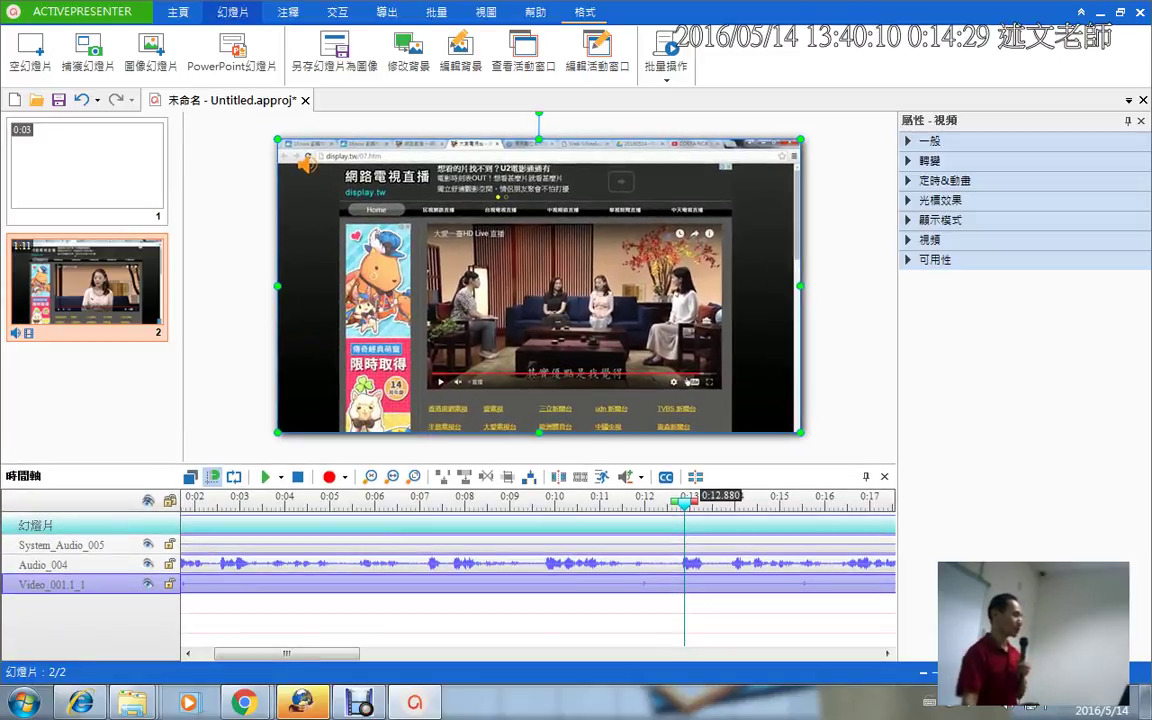
# - Show the blank first slide and return to the recorded second slide
pyautogui.click(87, 168)
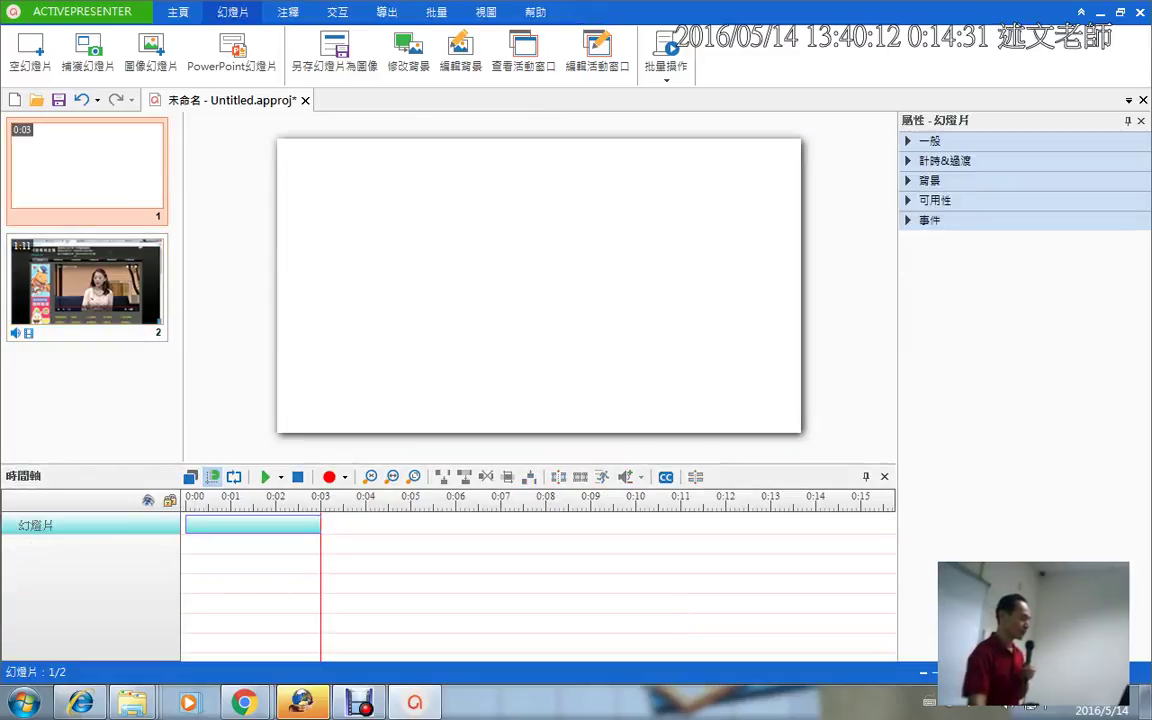
pyautogui.click(87, 282)
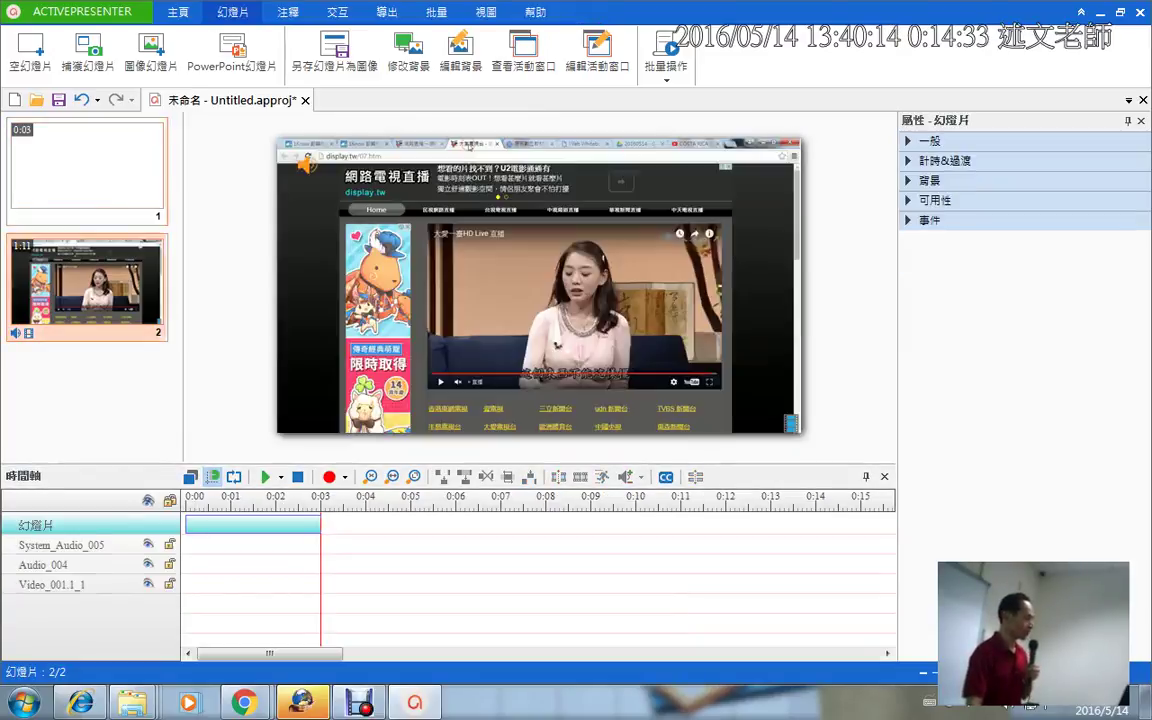